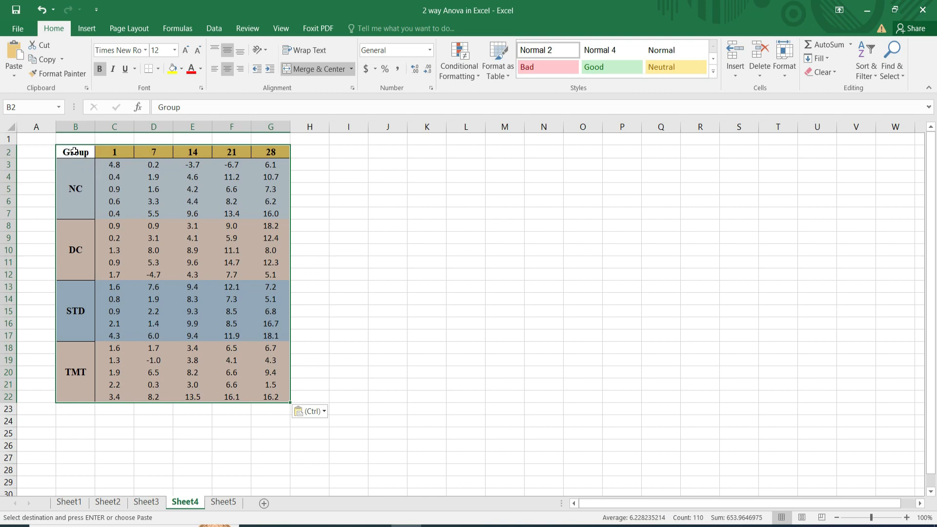
Select the data table B2:G22 including its headings and open the Anova: Two-Factor With Replication analysis for it.
{"action": "left_click_drag", "start_coordinate": [74, 152], "coordinate": [258, 381]}
{"action": "left_click", "coordinate": [215, 25]}
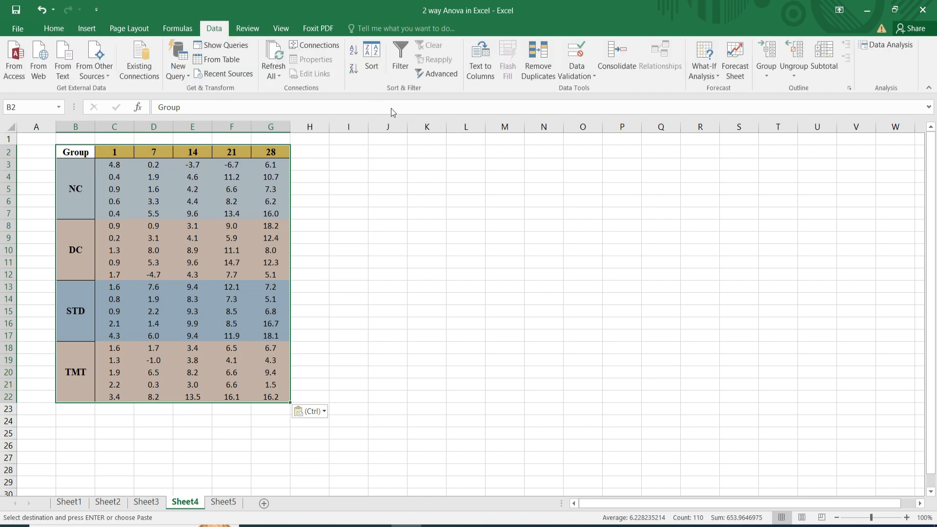
{"action": "left_click", "coordinate": [887, 45]}
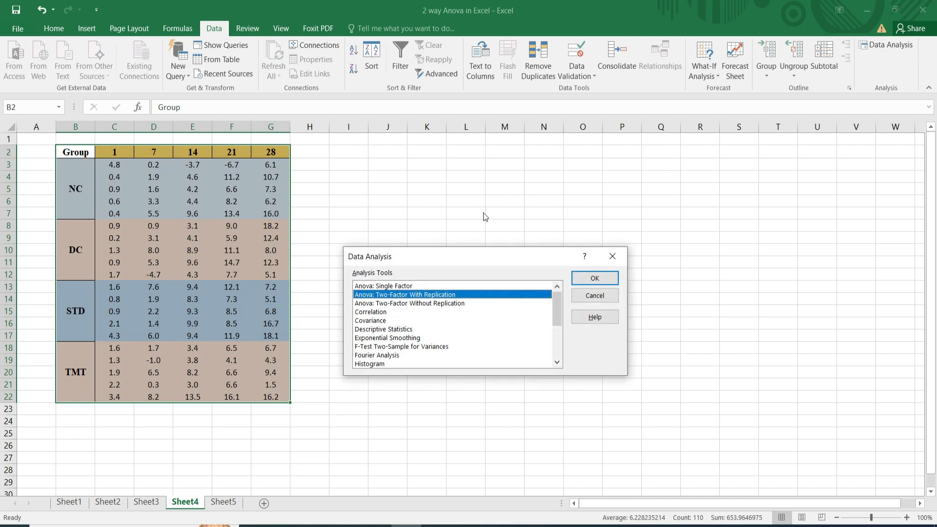
{"action": "left_click", "coordinate": [370, 289]}
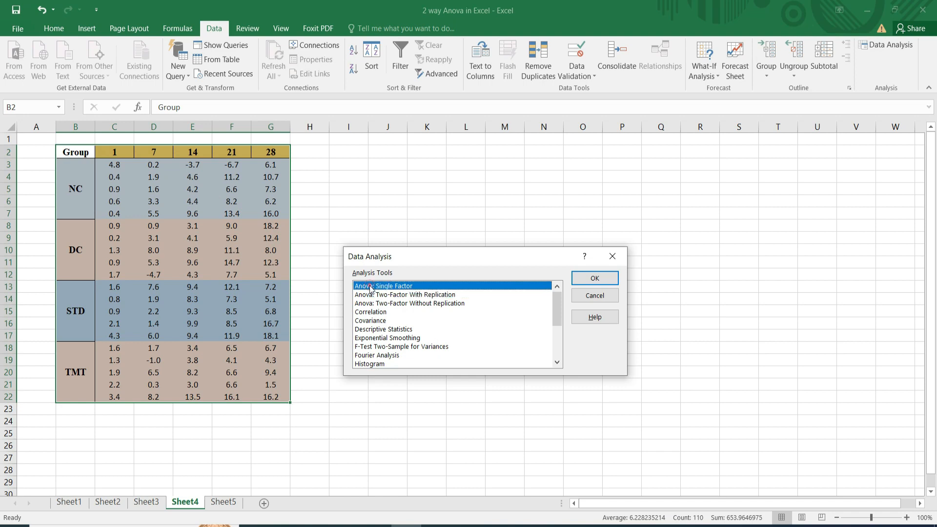
{"action": "left_click", "coordinate": [371, 295]}
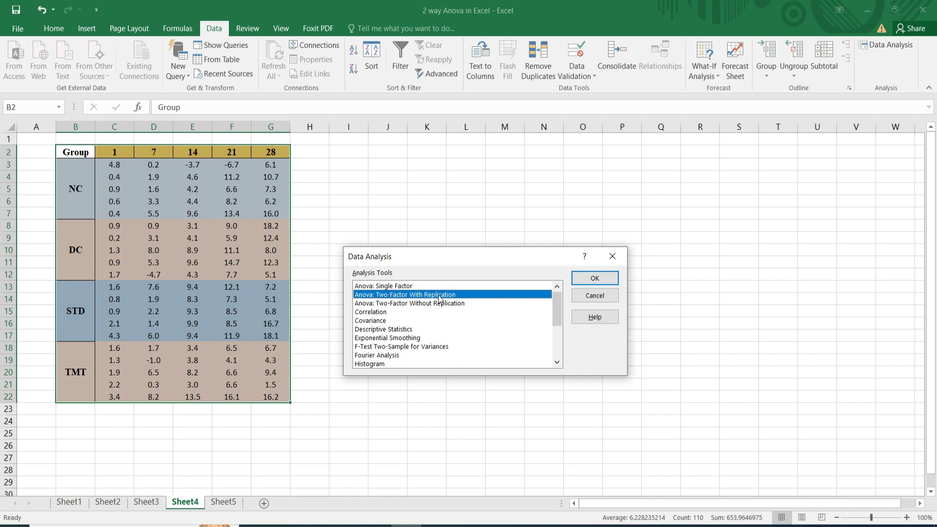
{"action": "left_click", "coordinate": [594, 279]}
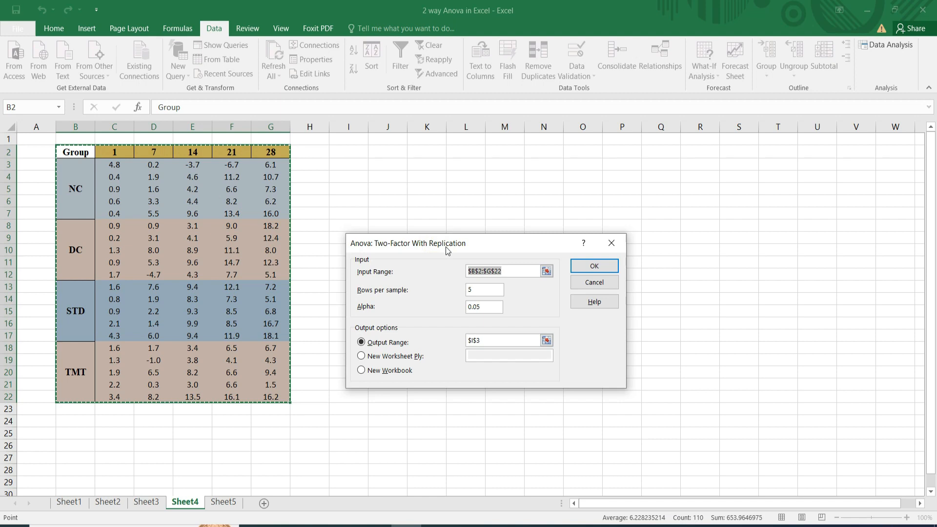
Run the two-factor ANOVA on B2:G22 with 5 rows per sample, alpha 0.05 and the output starting at cell I3.
{"action": "left_click_drag", "start_coordinate": [446, 246], "coordinate": [440, 168]}
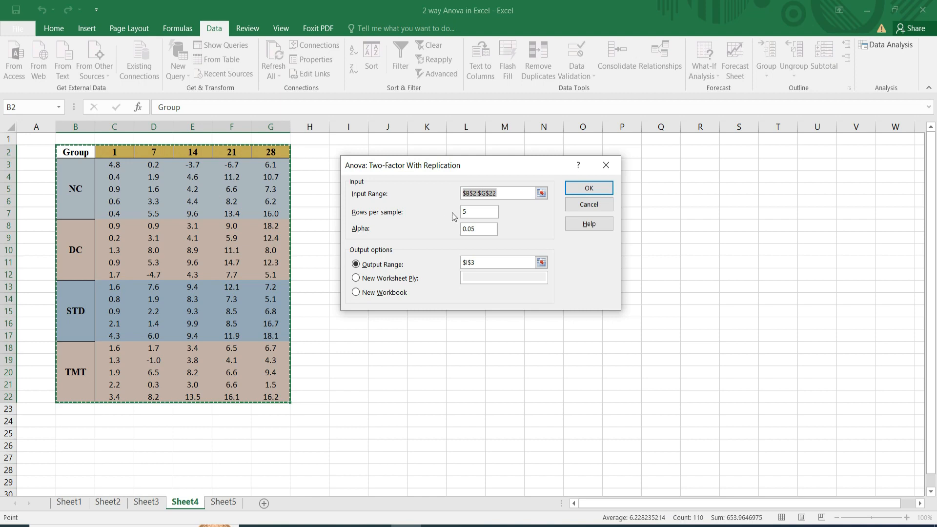
{"action": "left_click", "coordinate": [472, 212]}
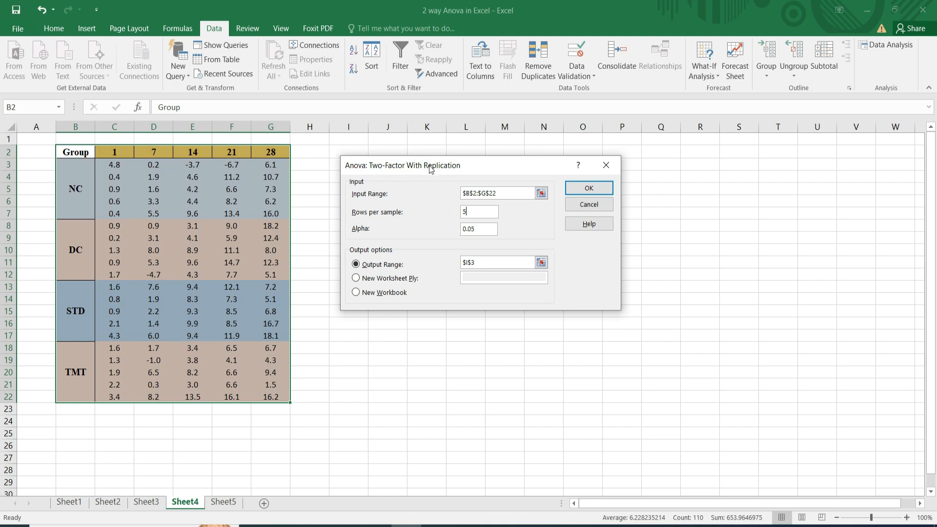
{"action": "left_click_drag", "start_coordinate": [429, 165], "coordinate": [432, 200]}
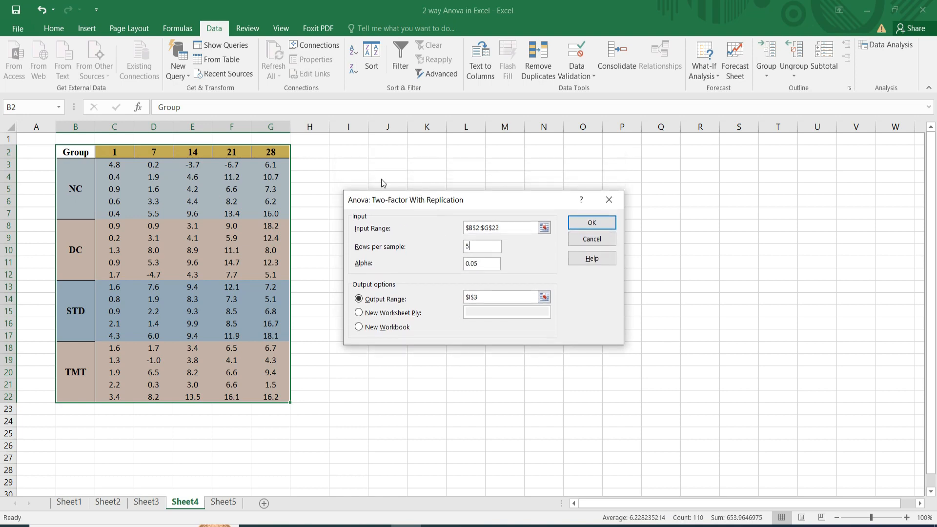
{"action": "left_click", "coordinate": [495, 300]}
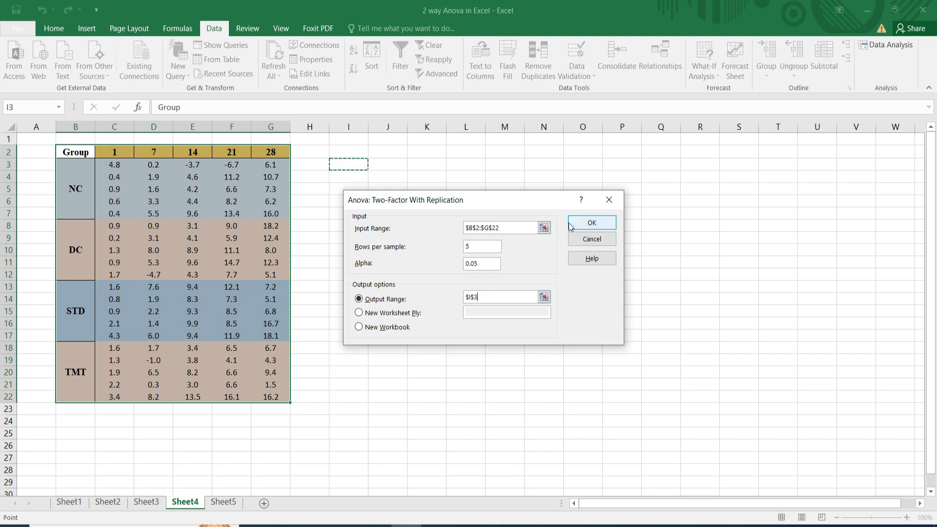
{"action": "left_click", "coordinate": [589, 224]}
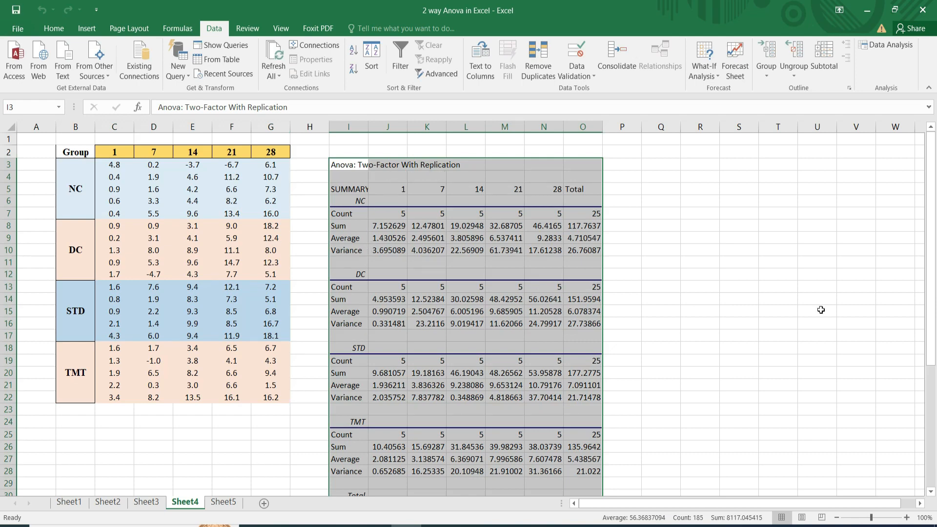
Select the five NC group averages, J9:N9, in the ANOVA summary.
{"action": "mouse_move", "coordinate": [932, 347]}
{"action": "left_mouse_down"}
{"action": "mouse_move", "coordinate": [934, 484]}
{"action": "mouse_move", "coordinate": [935, 362]}
{"action": "left_mouse_up"}
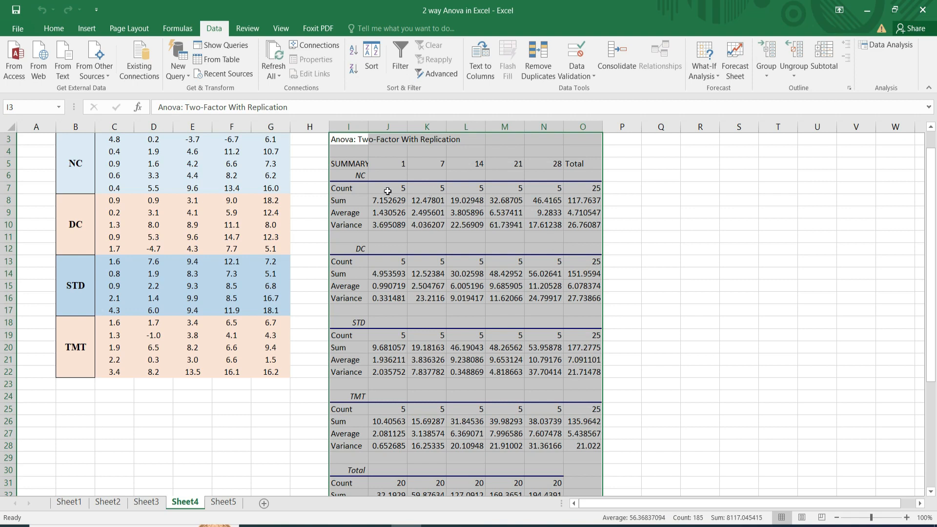
{"action": "left_click", "coordinate": [381, 213]}
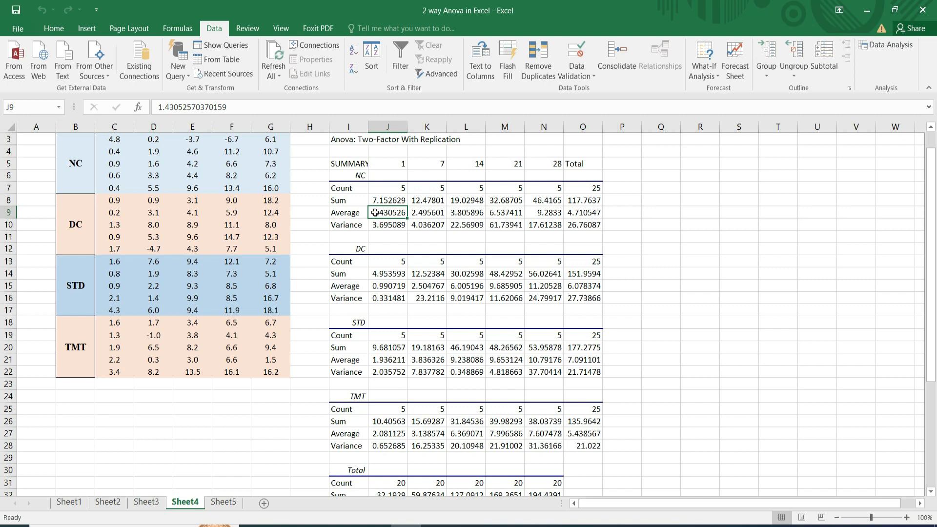
{"action": "key", "text": "shift+Right"}
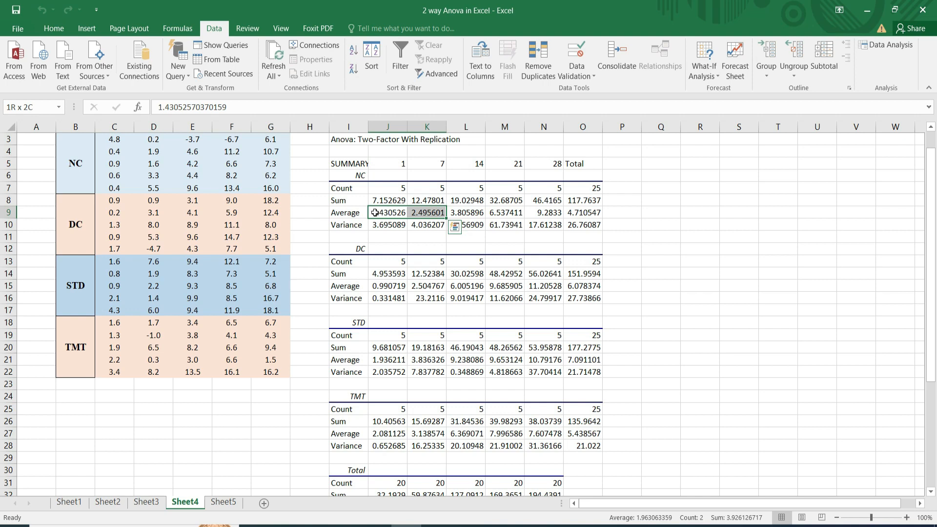
{"action": "key", "text": "shift+Right"}
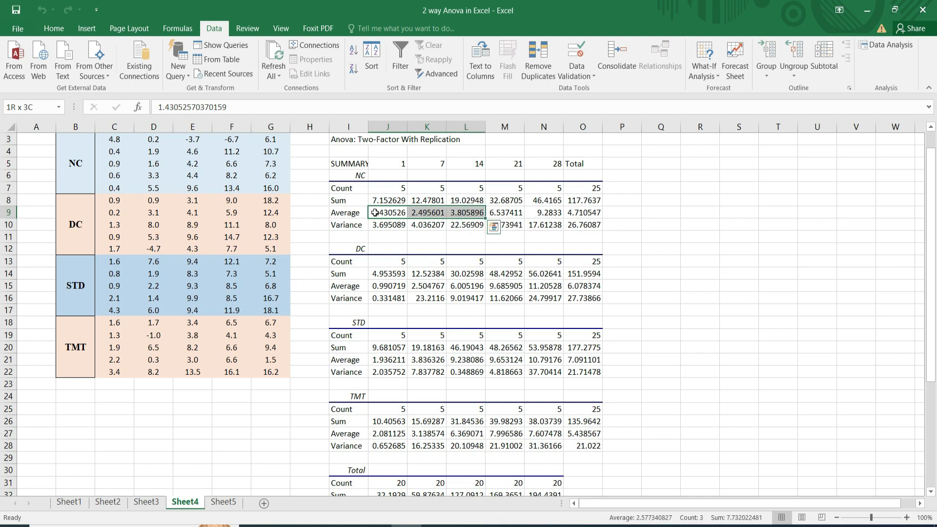
{"action": "key", "text": "shift+Right"}
{"action": "key", "text": "shift+Right"}
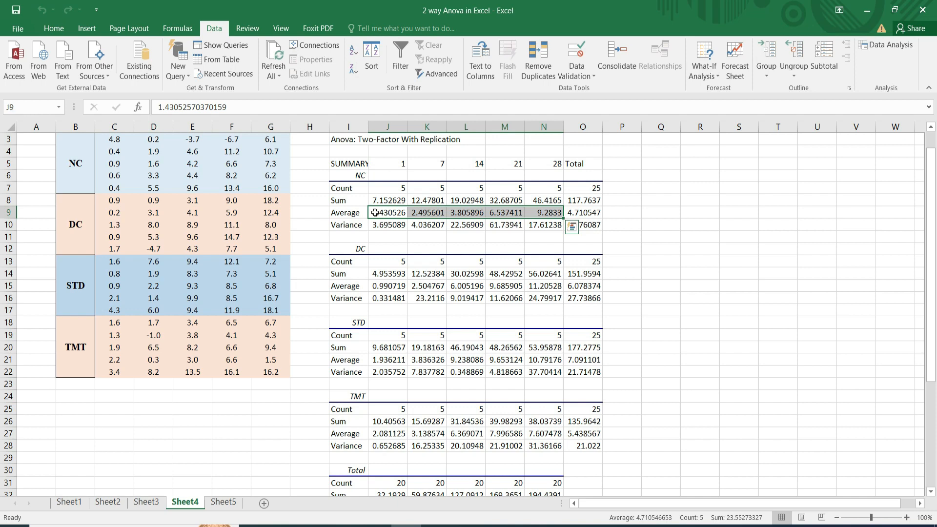
Add the DC averages J15:N15 and the STD averages J21:N21 to the current selection.
{"action": "left_click", "coordinate": [375, 287], "text": "ctrl"}
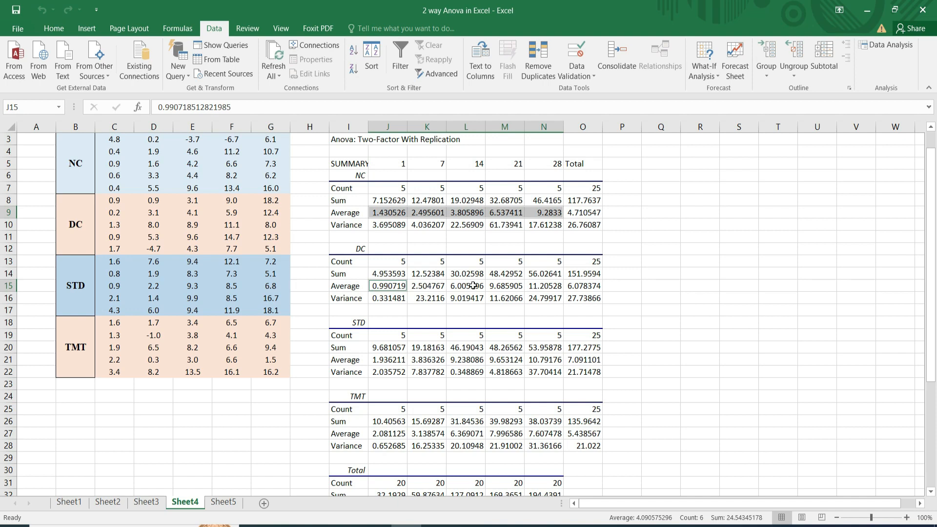
{"action": "left_click", "coordinate": [385, 286], "text": "ctrl"}
{"action": "left_click", "coordinate": [384, 286], "text": "ctrl"}
{"action": "left_click_drag", "start_coordinate": [384, 285], "coordinate": [537, 289]}
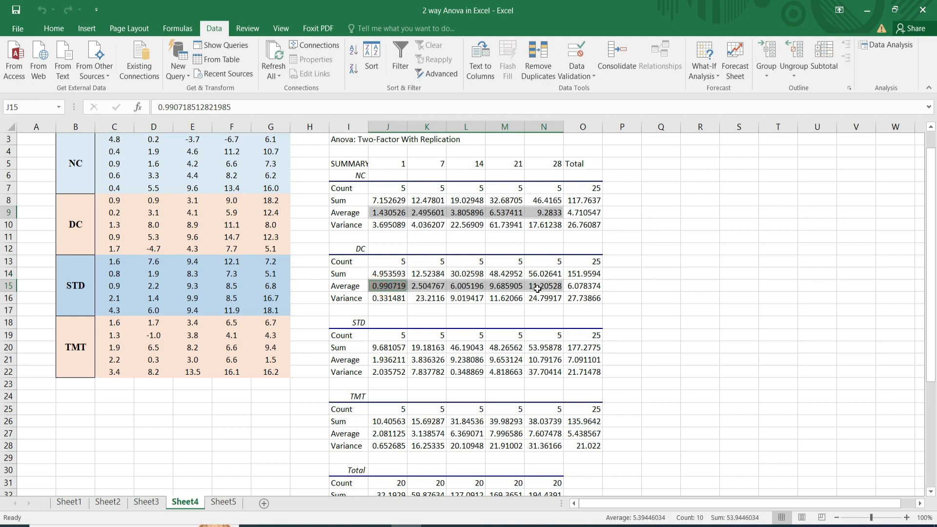
{"action": "left_click", "coordinate": [387, 360], "text": "ctrl"}
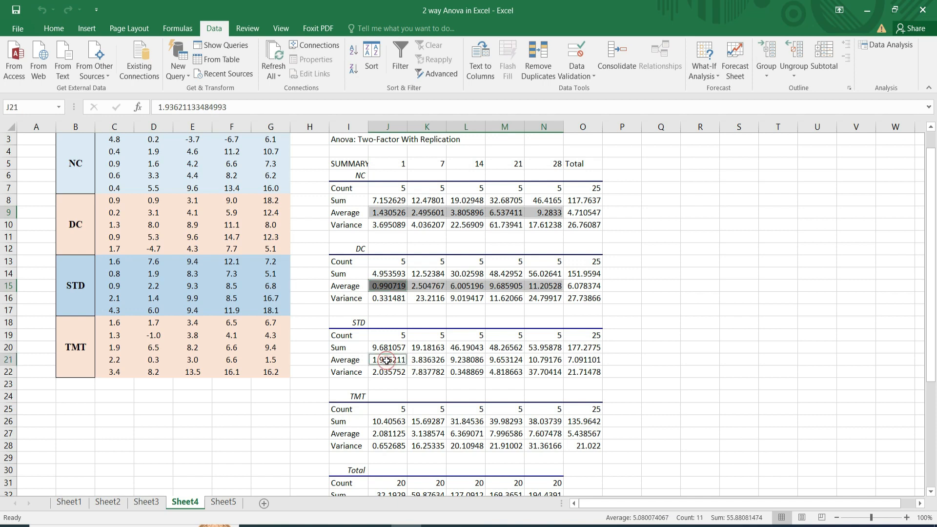
{"action": "left_click_drag", "start_coordinate": [387, 360], "coordinate": [536, 359]}
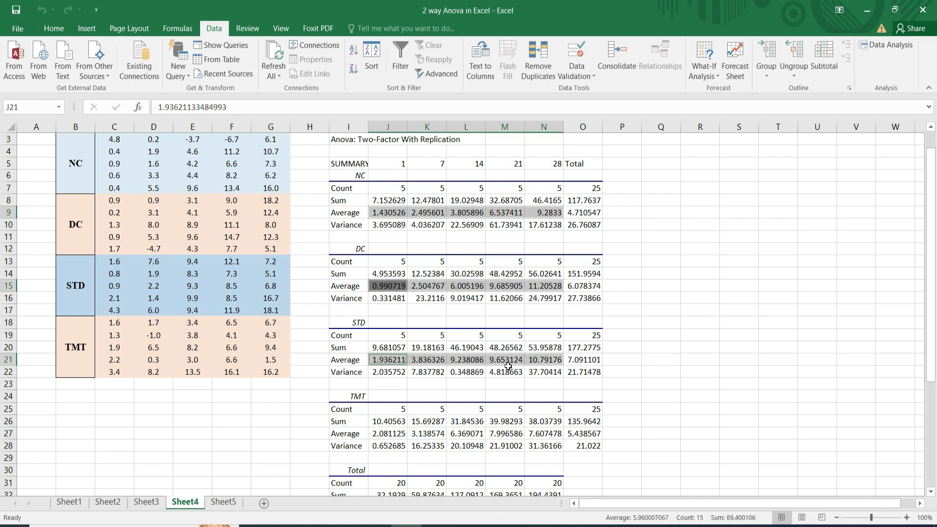
Extend the multiple selection with the TMT averages in J27:N27.
{"action": "left_click", "coordinate": [375, 434], "text": "ctrl"}
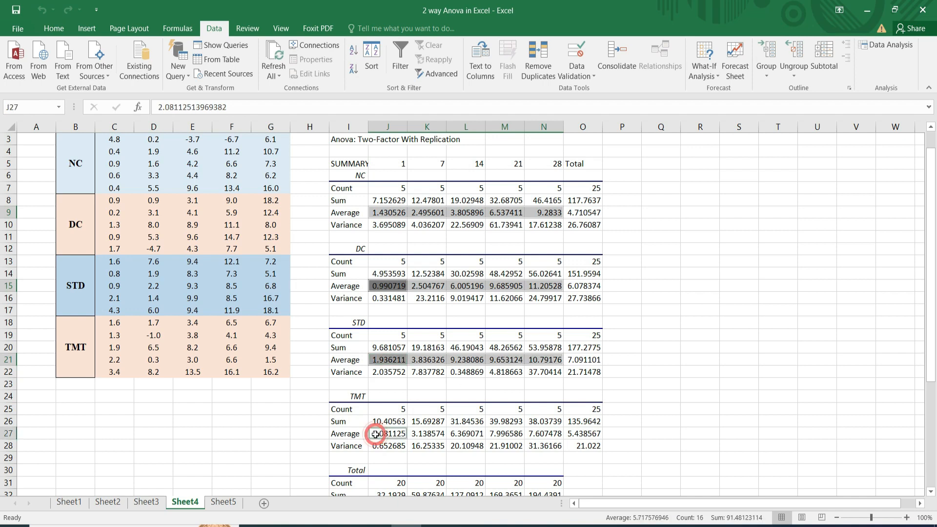
{"action": "right_click", "coordinate": [445, 434]}
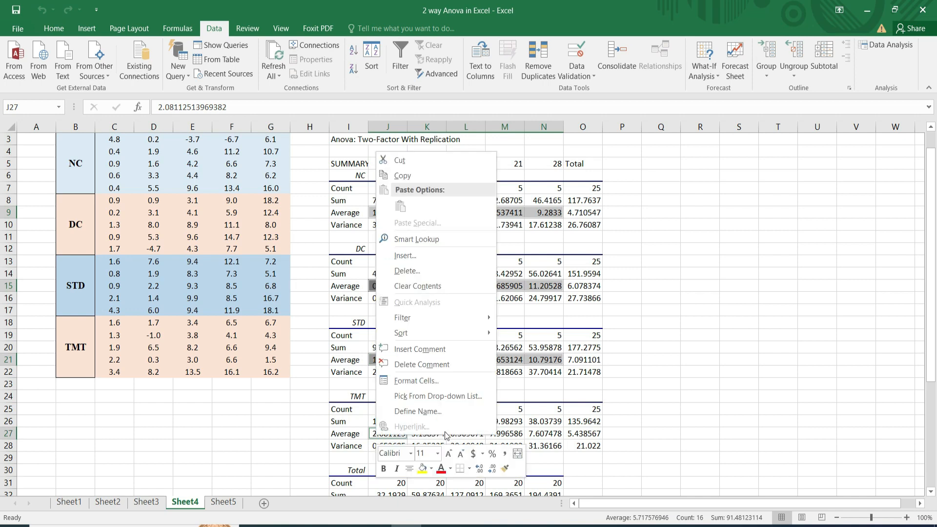
{"action": "left_click", "coordinate": [507, 434]}
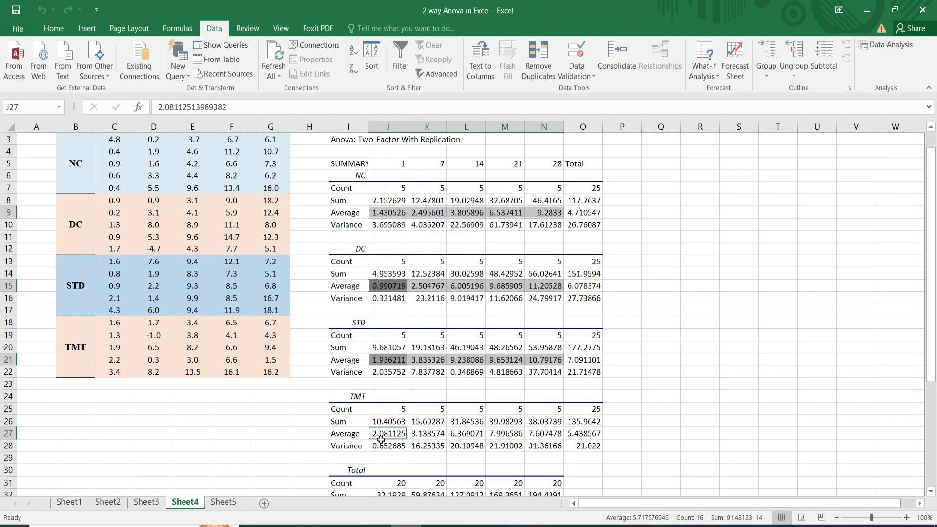
{"action": "left_click_drag", "start_coordinate": [386, 435], "coordinate": [530, 434]}
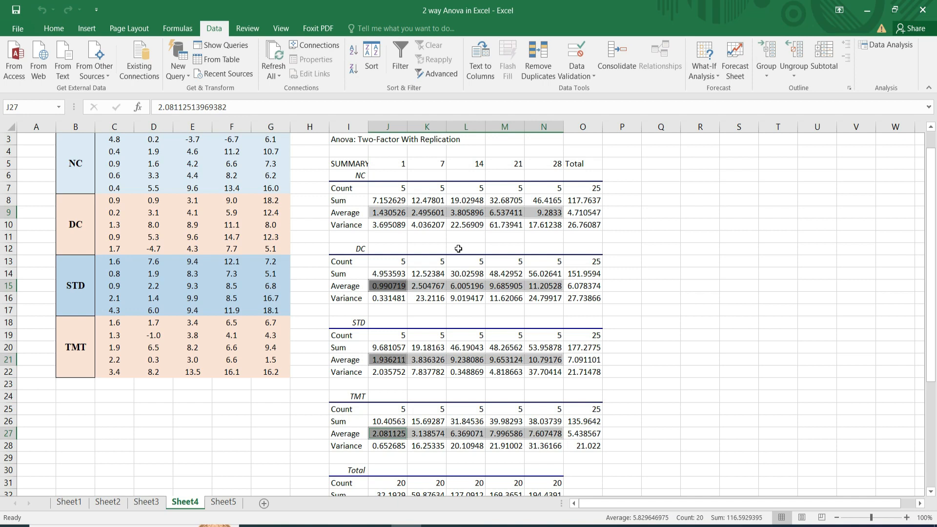
Insert a 2-D clustered column chart of the selected averages and move it beside the ANOVA summary, over columns P to W.
{"action": "left_click", "coordinate": [87, 28]}
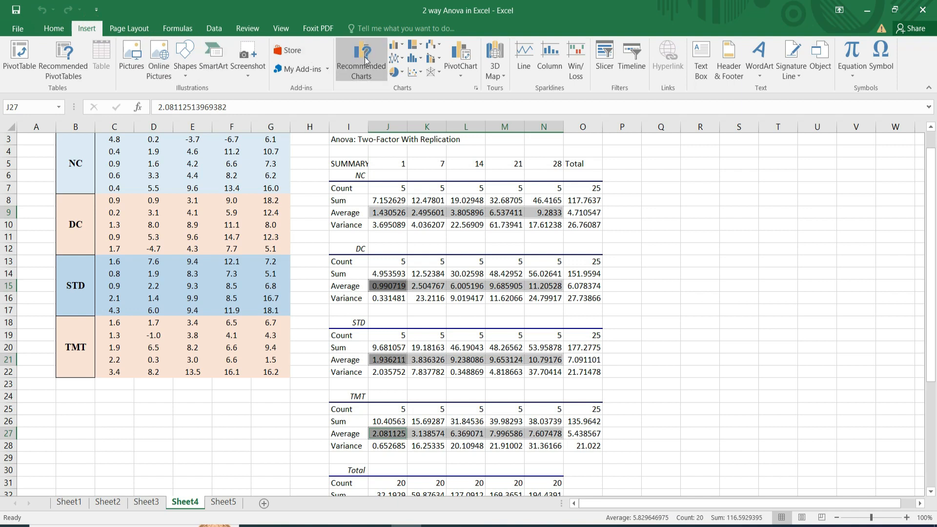
{"action": "left_click", "coordinate": [400, 45]}
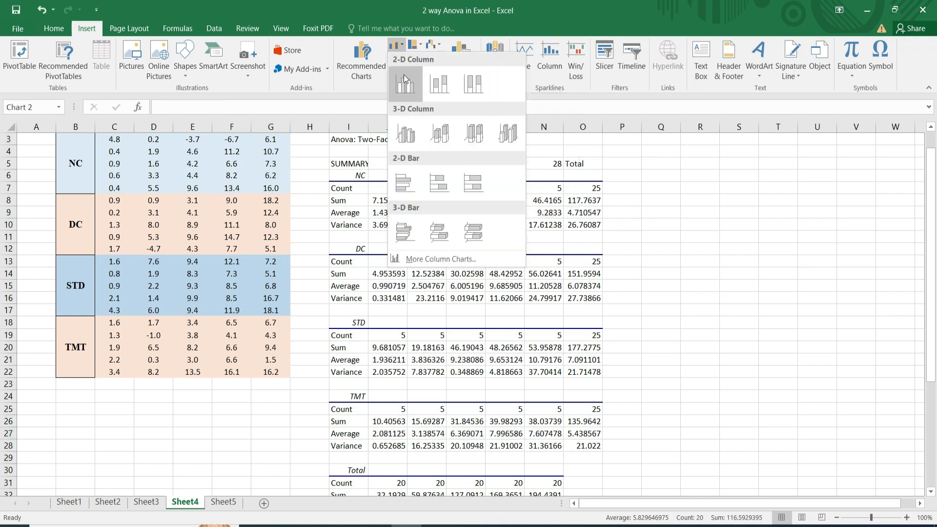
{"action": "left_click", "coordinate": [403, 76]}
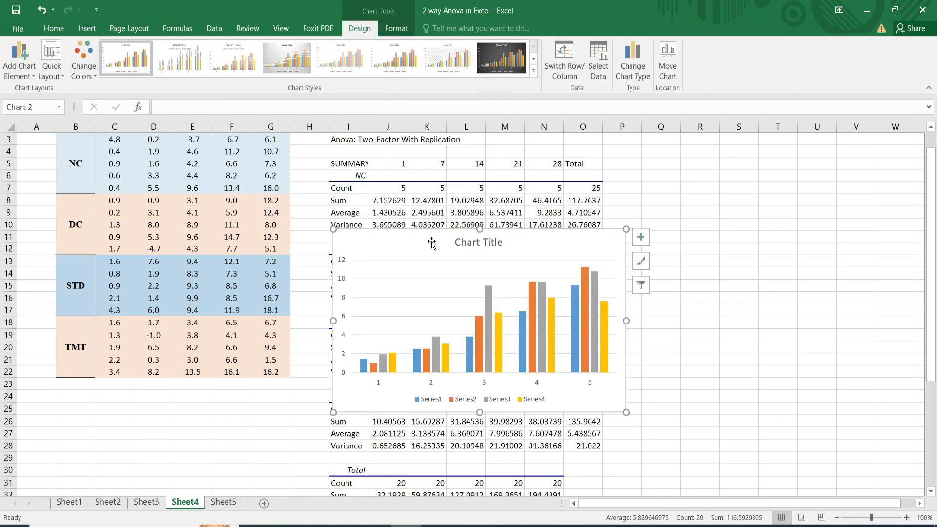
{"action": "left_click_drag", "start_coordinate": [431, 242], "coordinate": [713, 159]}
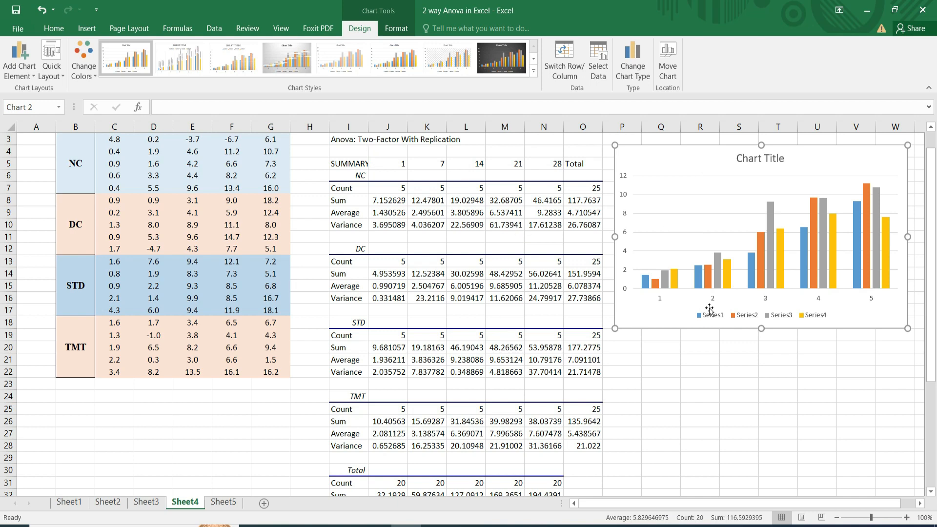
Delete the chart's title and close the formatting pane.
{"action": "left_click", "coordinate": [746, 159]}
{"action": "double_click", "coordinate": [746, 158]}
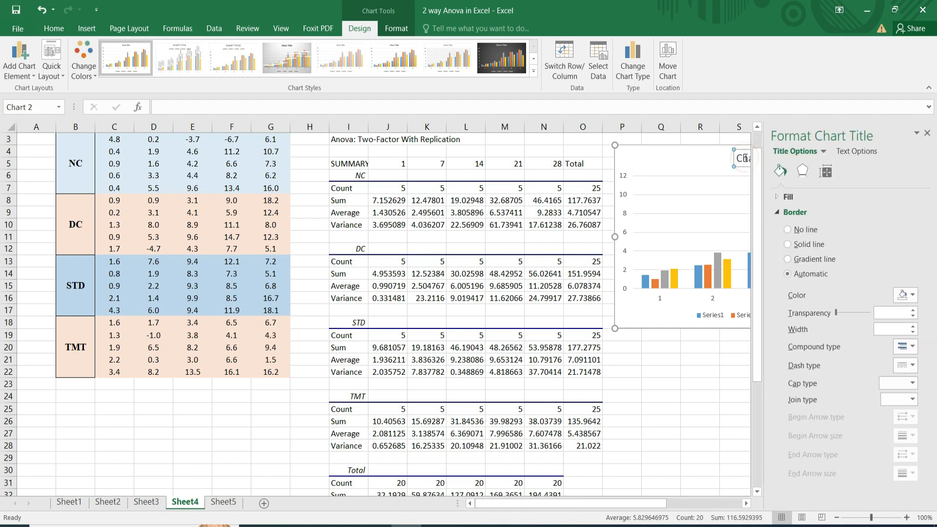
{"action": "key", "text": "Delete"}
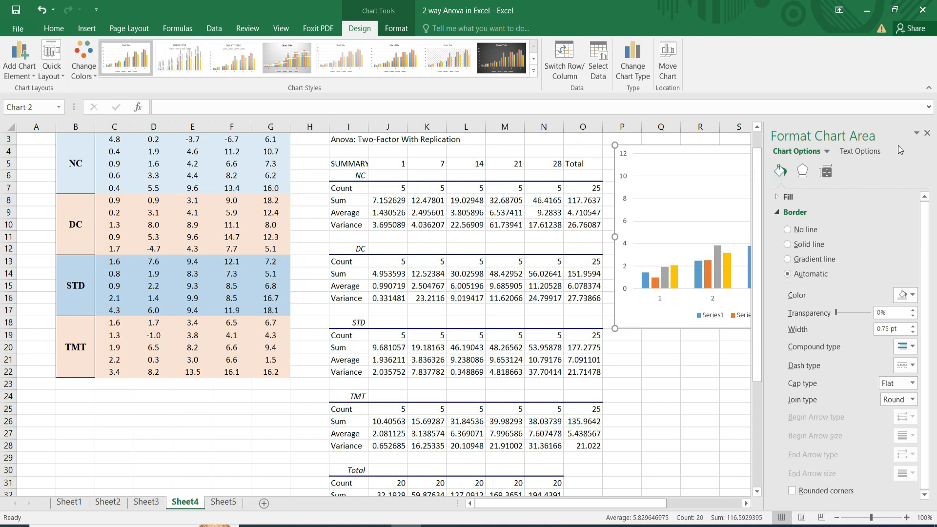
{"action": "left_click", "coordinate": [927, 133]}
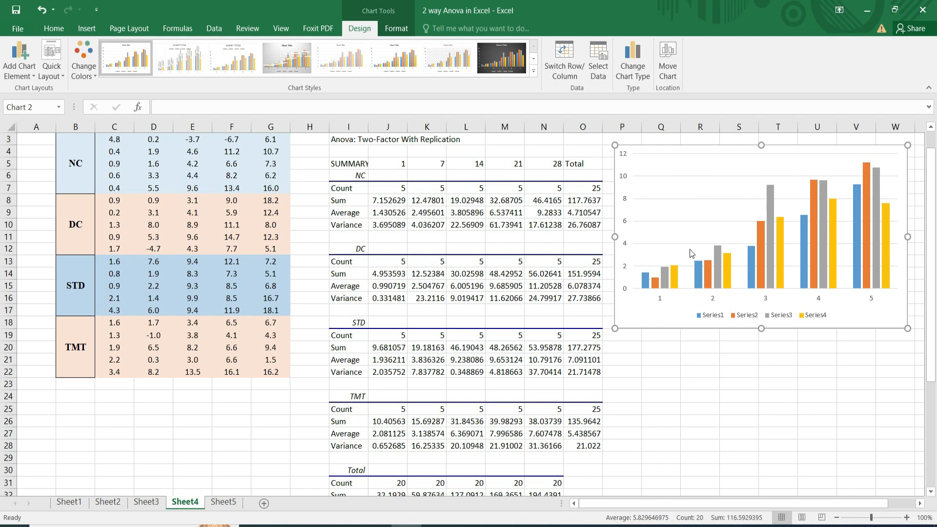
Rename the chart's first data series to "NC,DC,STD,TST" in the chart's data source settings.
{"action": "left_click", "coordinate": [600, 75]}
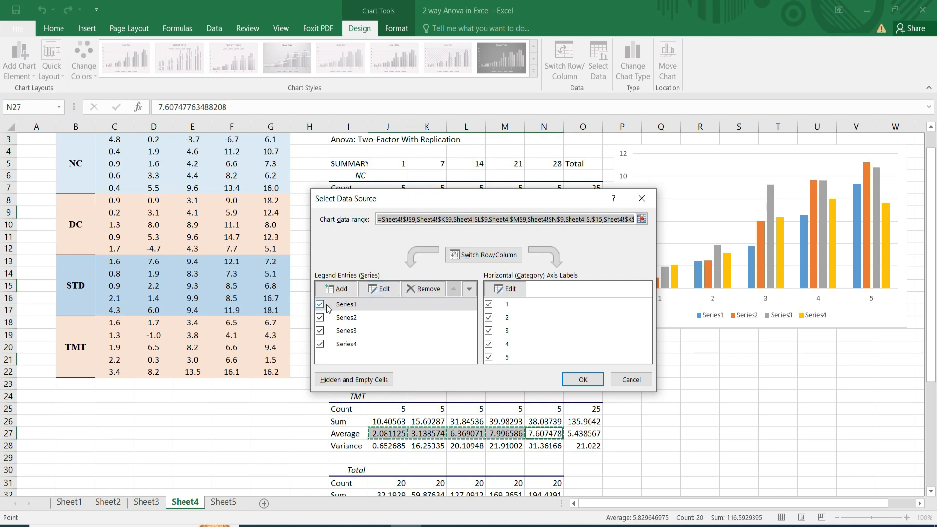
{"action": "left_click", "coordinate": [344, 304]}
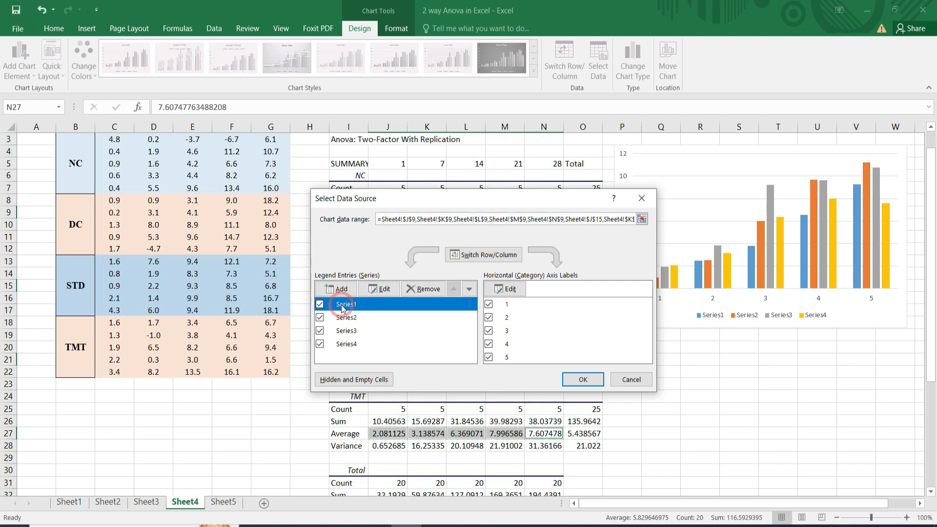
{"action": "left_click", "coordinate": [383, 291]}
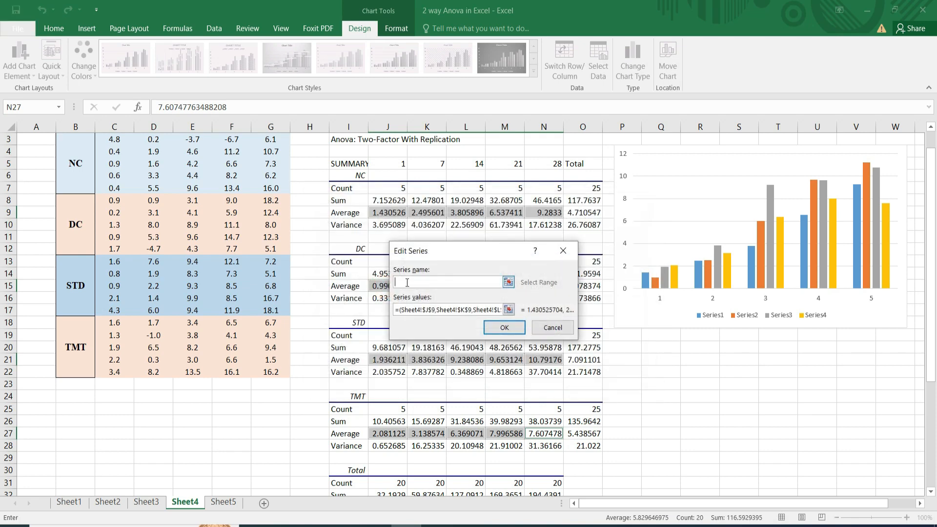
{"action": "type", "text": "NC,DC,STD,TST"}
{"action": "left_click", "coordinate": [504, 328]}
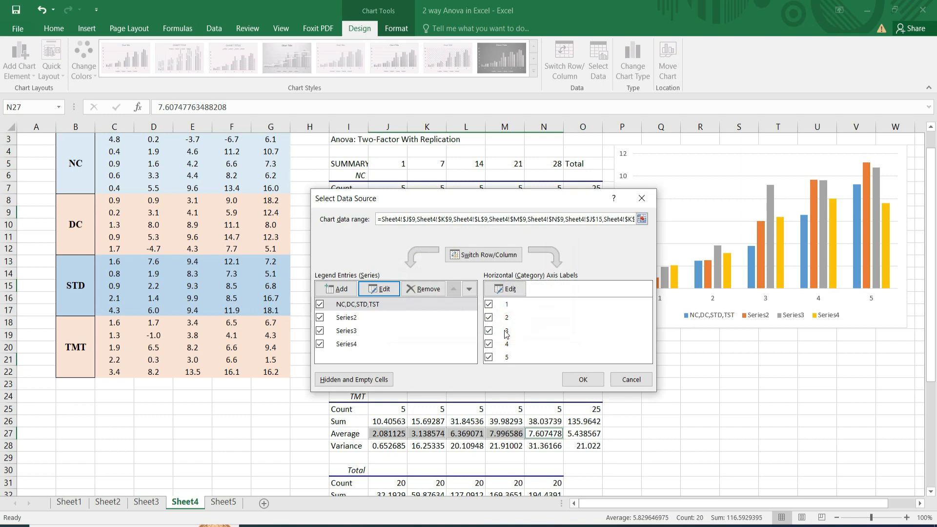
Rename the chart's first data series to NC.
{"action": "left_click", "coordinate": [367, 308]}
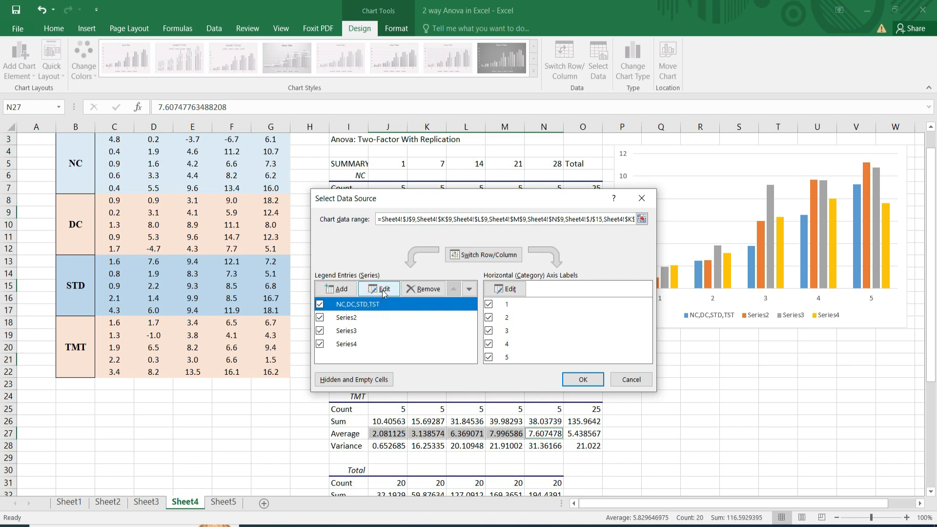
{"action": "left_click", "coordinate": [381, 288]}
{"action": "left_click", "coordinate": [437, 283]}
{"action": "key", "text": "BackSpace"}
{"action": "key", "text": "BackSpace"}
{"action": "key", "text": "BackSpace"}
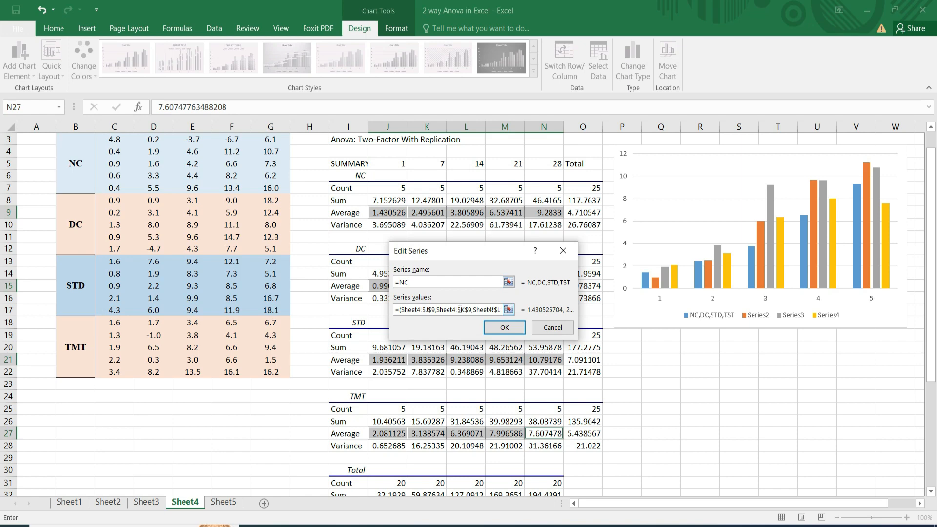
{"action": "left_click", "coordinate": [399, 281]}
{"action": "key", "text": "BackSpace"}
{"action": "left_click", "coordinate": [503, 329]}
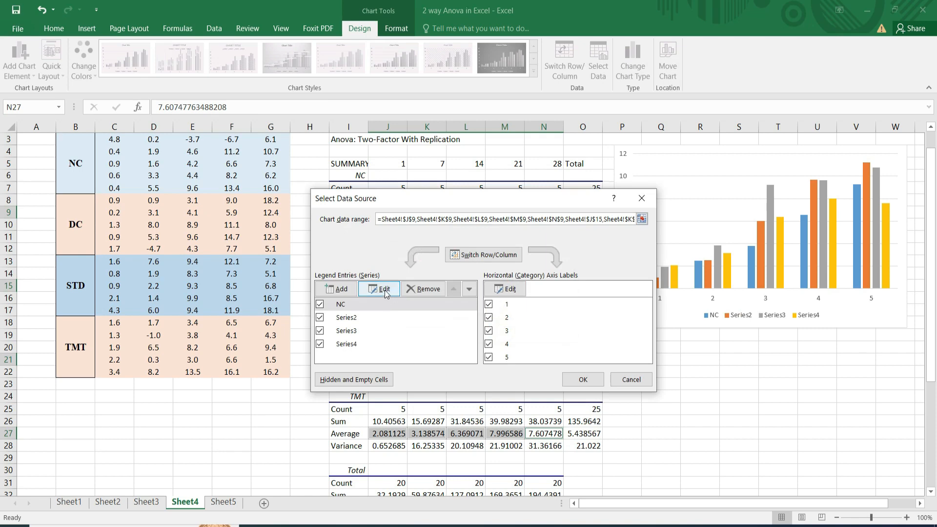
Rename the chart's second data series, Series2, to DC.
{"action": "left_click", "coordinate": [355, 318]}
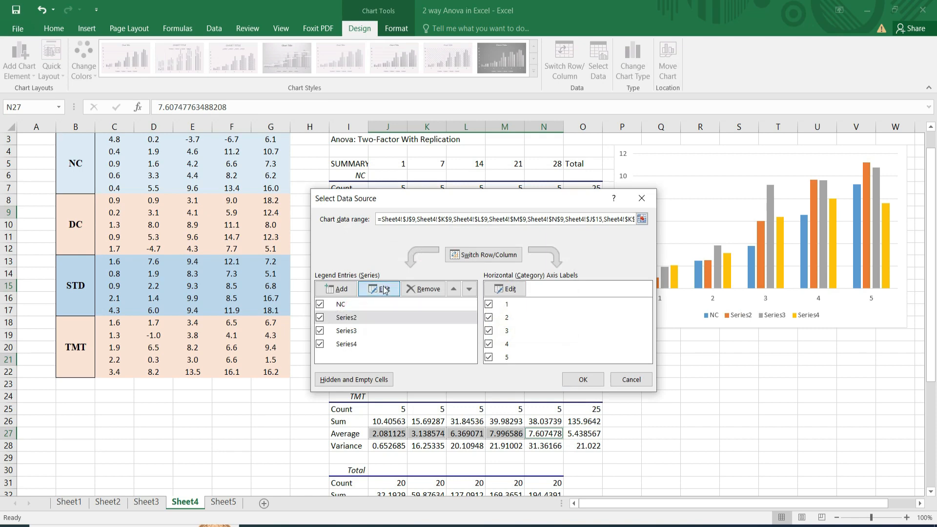
{"action": "left_click", "coordinate": [382, 288]}
{"action": "type", "text": "DC"}
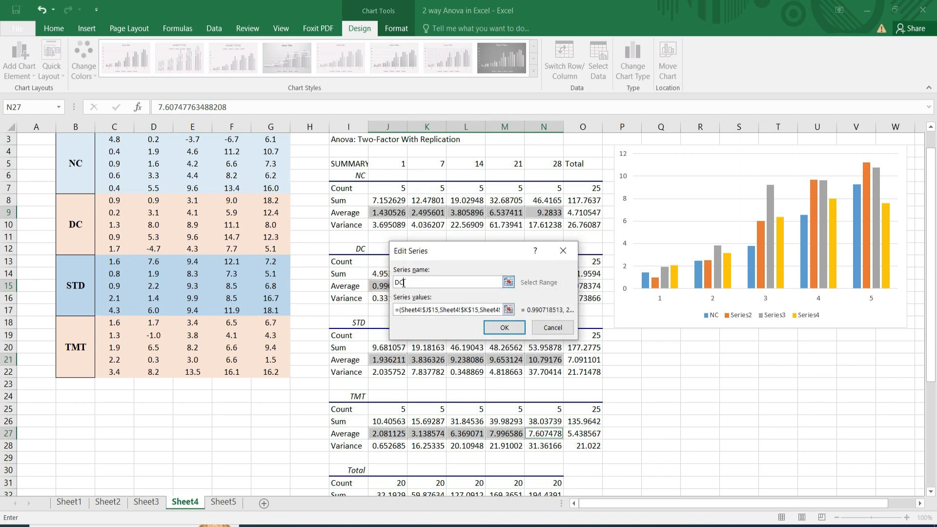
{"action": "left_click", "coordinate": [504, 329]}
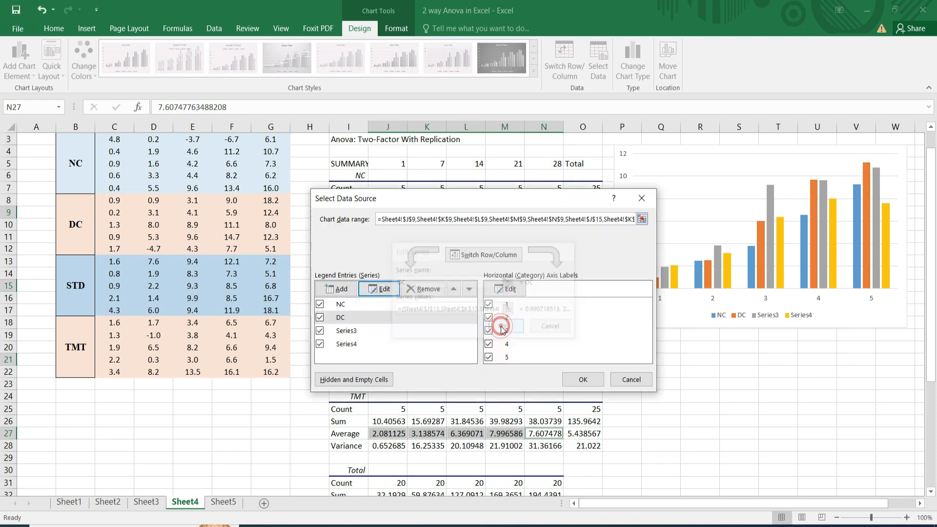
Rename the chart's third data series to STD and the fourth to TST.
{"action": "left_click", "coordinate": [347, 333]}
{"action": "left_click", "coordinate": [379, 289]}
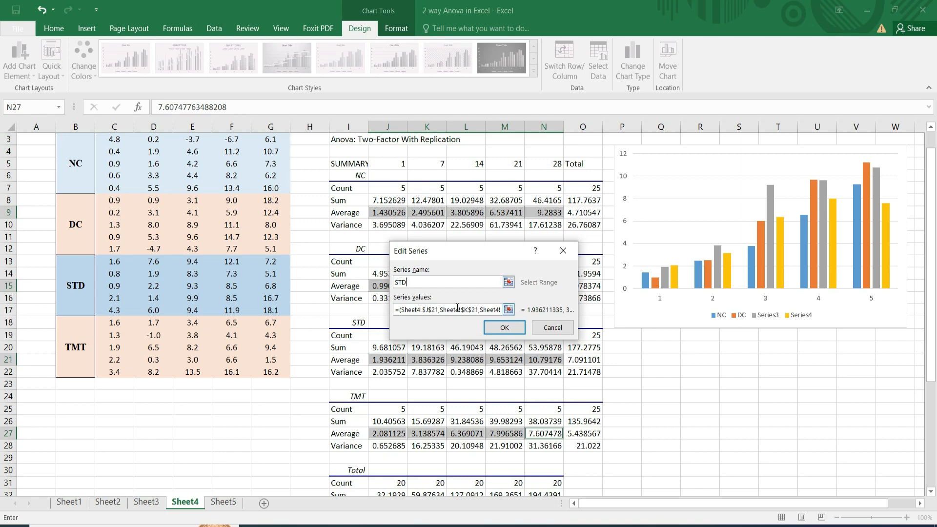
{"action": "left_click", "coordinate": [504, 327]}
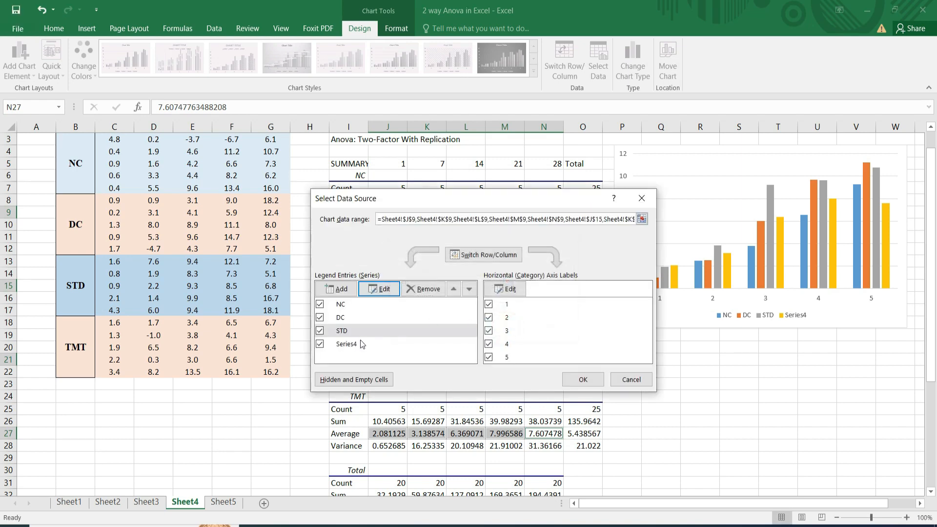
{"action": "left_click", "coordinate": [355, 345]}
{"action": "left_click", "coordinate": [384, 290]}
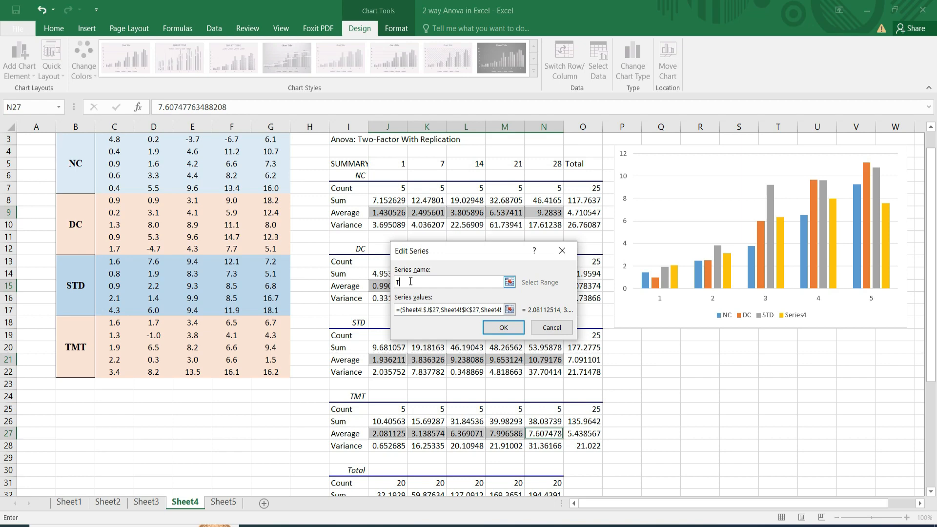
{"action": "left_click", "coordinate": [504, 329]}
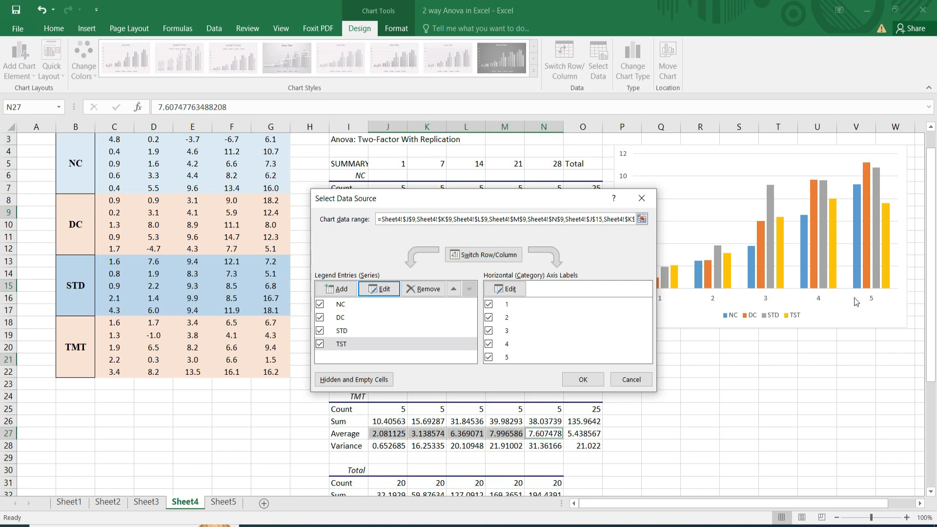
Set the horizontal axis labels to W0,W1,W2,W3,W4 and apply the chart's data source settings.
{"action": "left_click", "coordinate": [509, 289]}
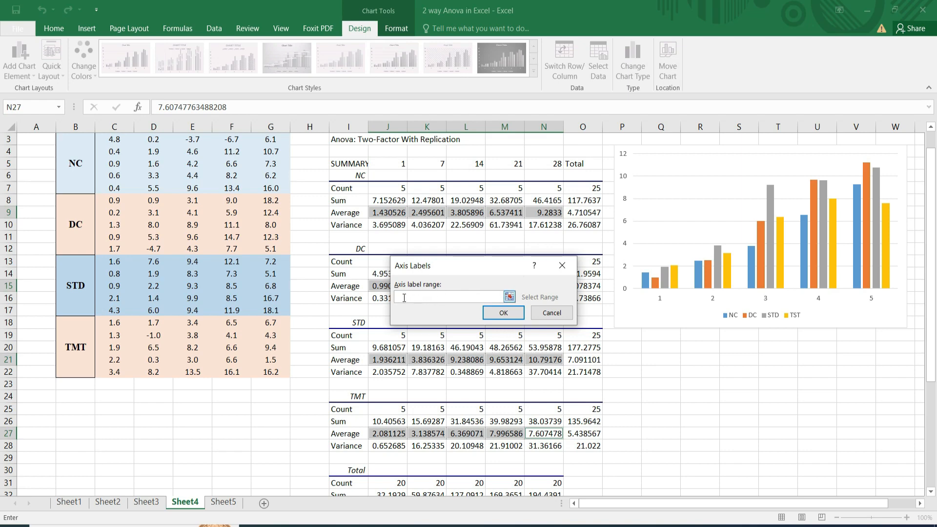
{"action": "type", "text": "W"}
{"action": "type", "text": "2,W"}
{"action": "key", "text": "BackSpace"}
{"action": "key", "text": "BackSpace"}
{"action": "type", "text": "W4"}
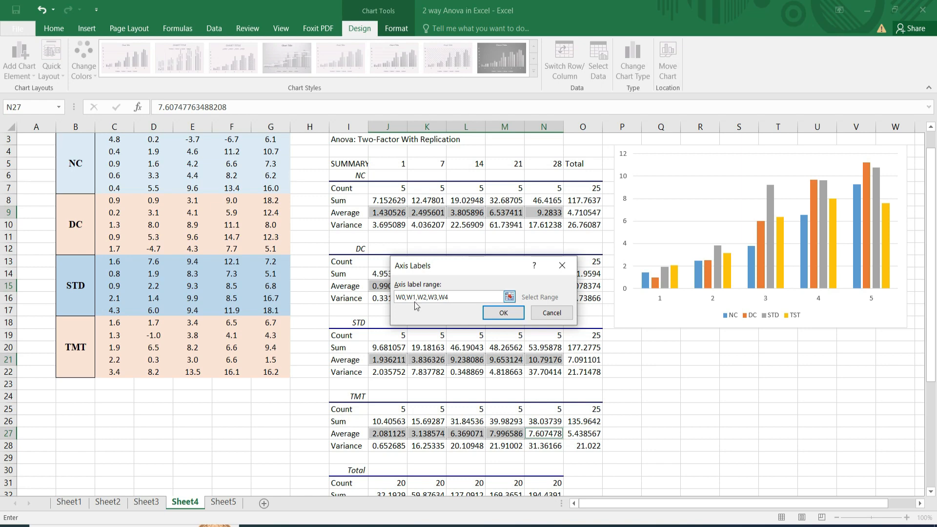
{"action": "left_click", "coordinate": [502, 312]}
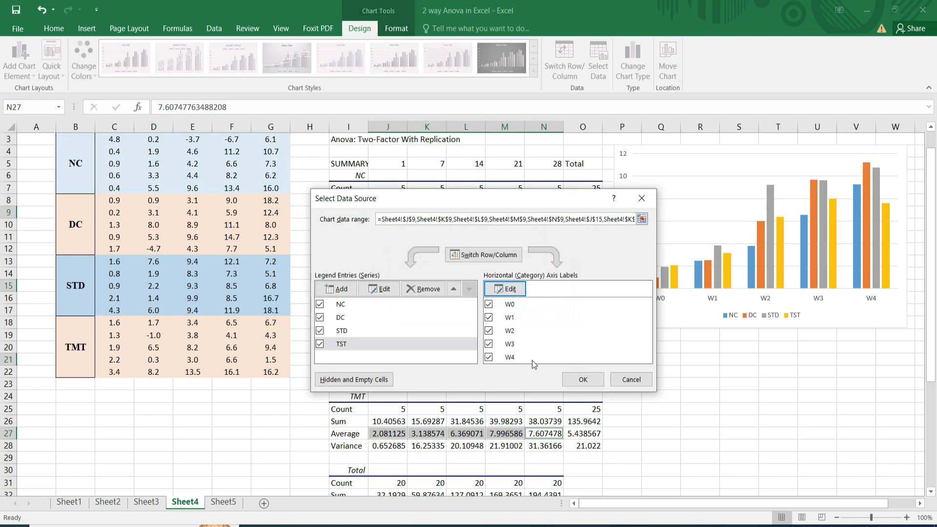
{"action": "left_click", "coordinate": [582, 385]}
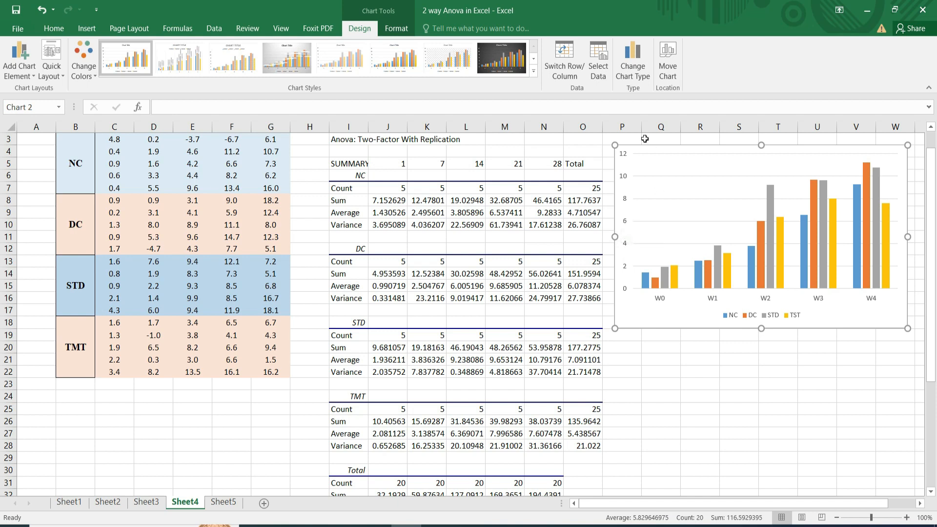
Add a primary vertical axis title to the chart reading "%Body Weight Change".
{"action": "left_click", "coordinate": [17, 69]}
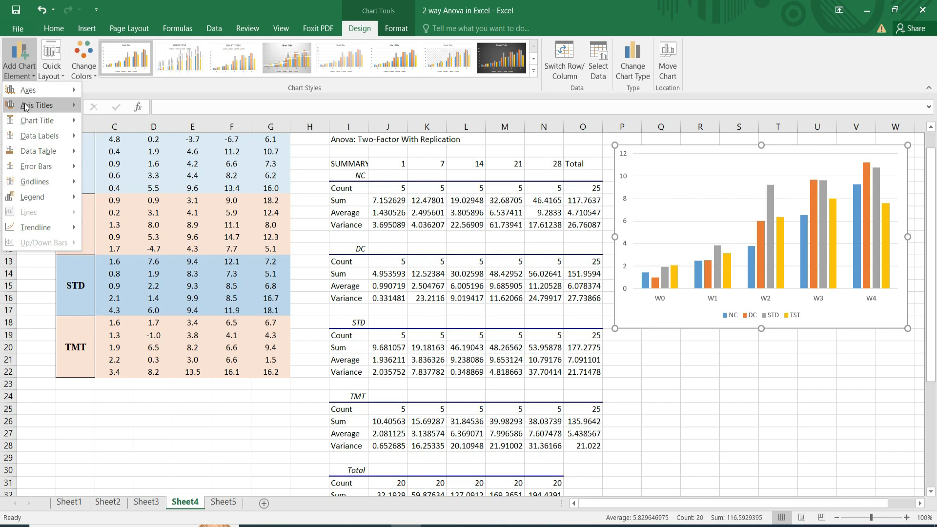
{"action": "mouse_move", "coordinate": [26, 107]}
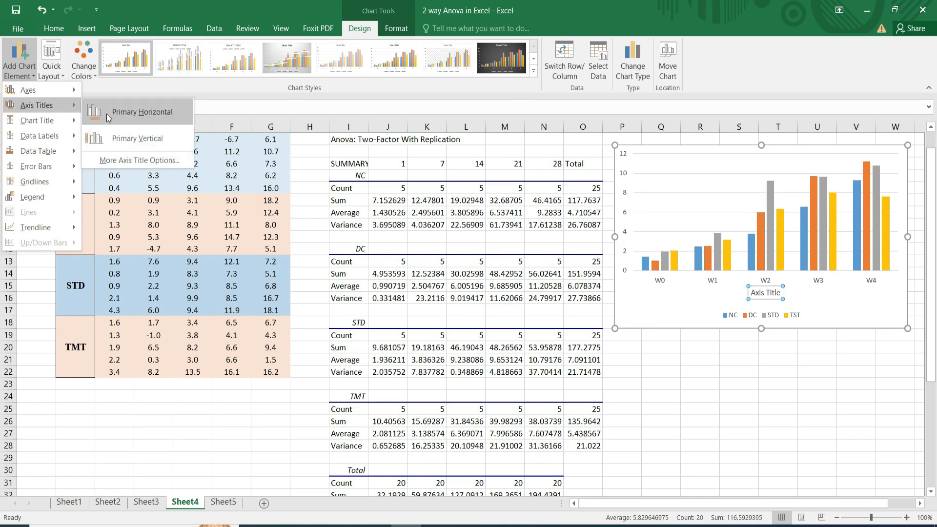
{"action": "left_click", "coordinate": [126, 138]}
{"action": "left_click", "coordinate": [169, 107]}
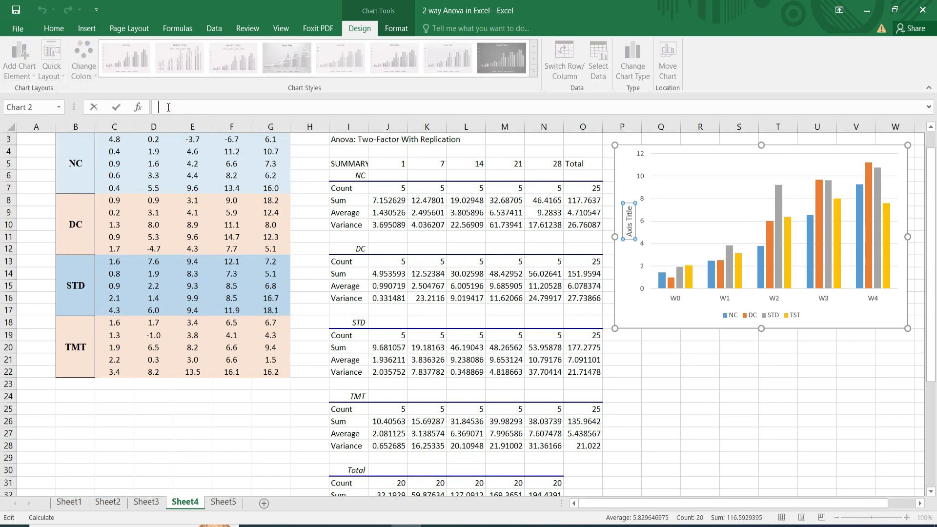
{"action": "type", "text": "%"}
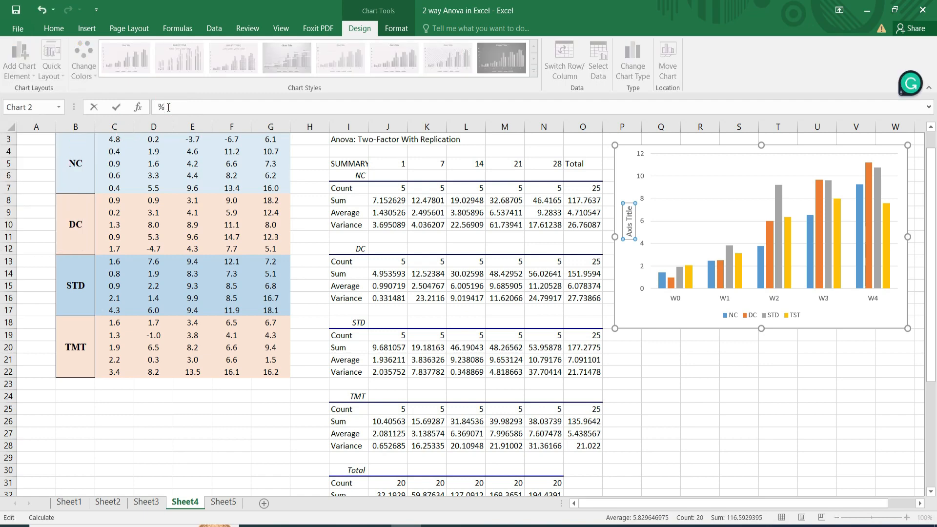
{"action": "type", "text": "Eod"}
{"action": "type", "text": "y"}
{"action": "type", "text": " Weight"}
{"action": "type", "text": " Chang"}
{"action": "type", "text": "e"}
{"action": "key", "text": "Return"}
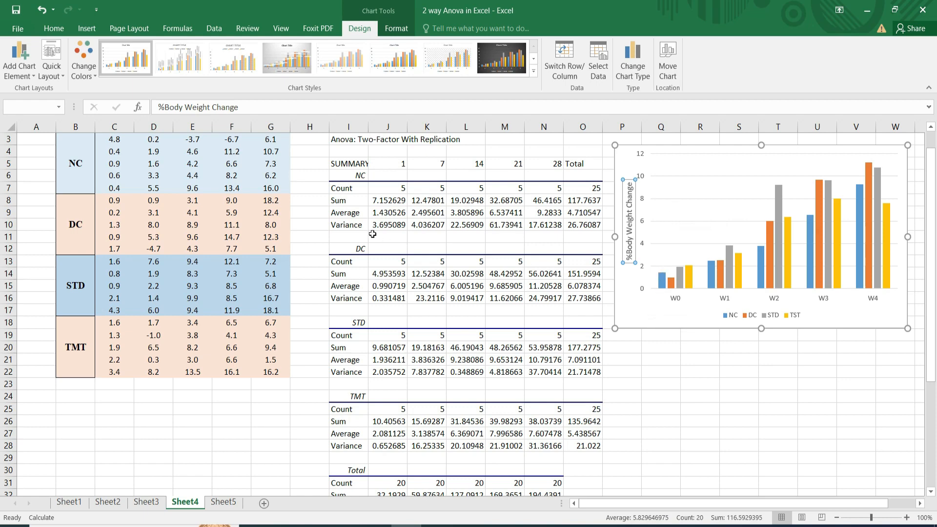
Add an SEM row under the NC variance, labelled SEM in I11, with =SQRT(J10/J7) in J11 filled across to N11.
{"action": "left_click", "coordinate": [345, 236]}
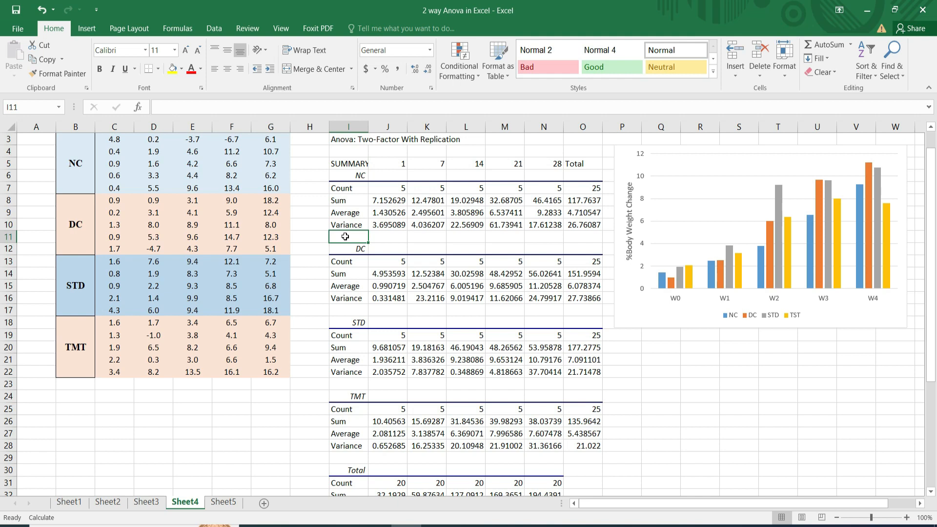
{"action": "type", "text": "SEM"}
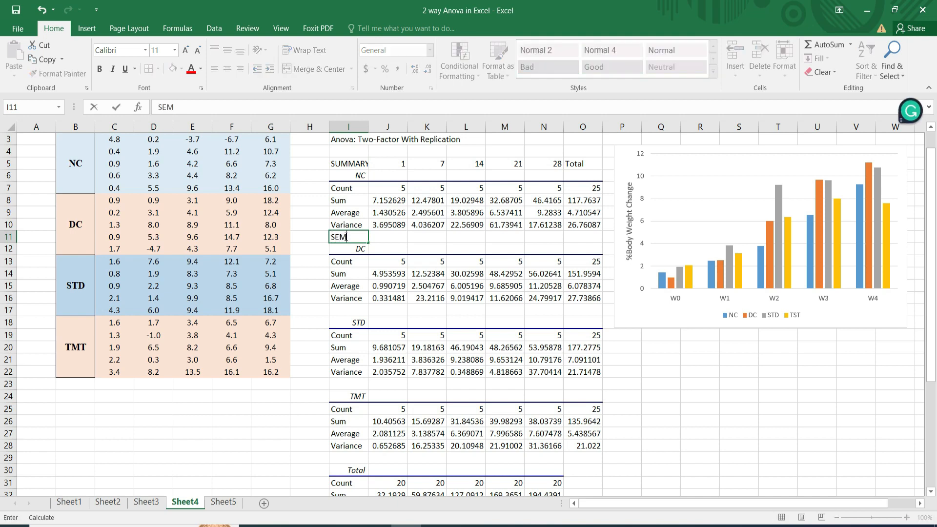
{"action": "left_click", "coordinate": [379, 237]}
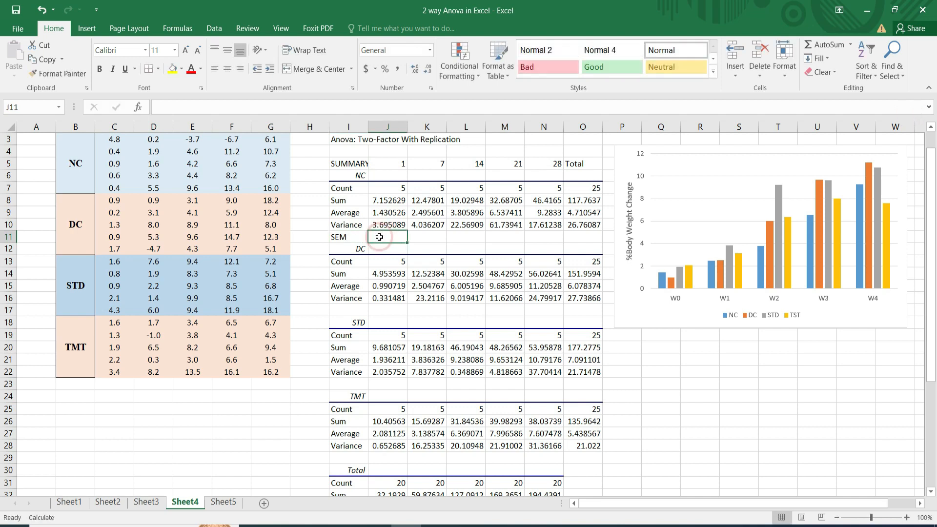
{"action": "type", "text": "="}
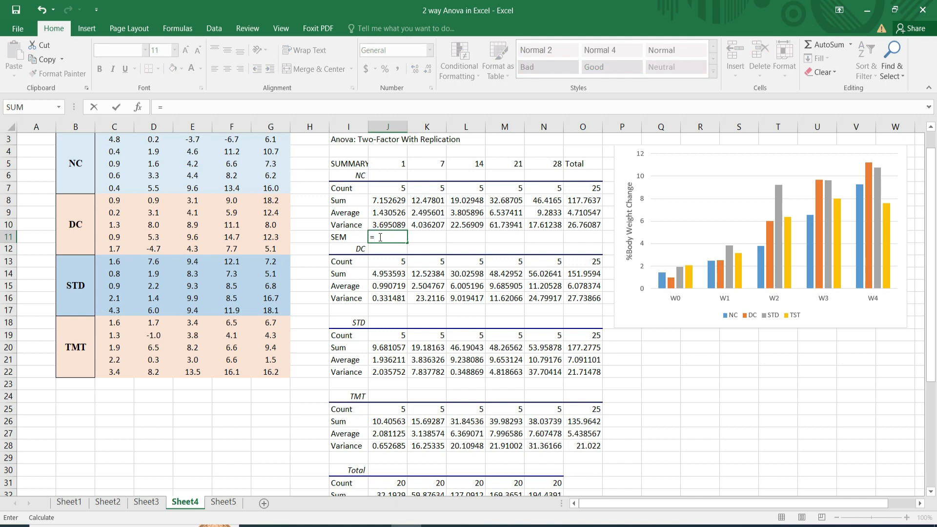
{"action": "type", "text": "S"}
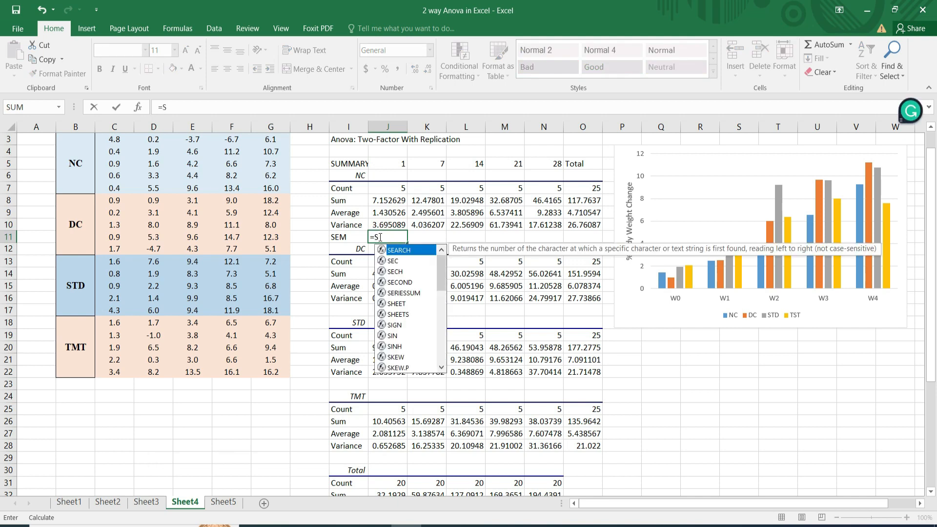
{"action": "type", "text": "q"}
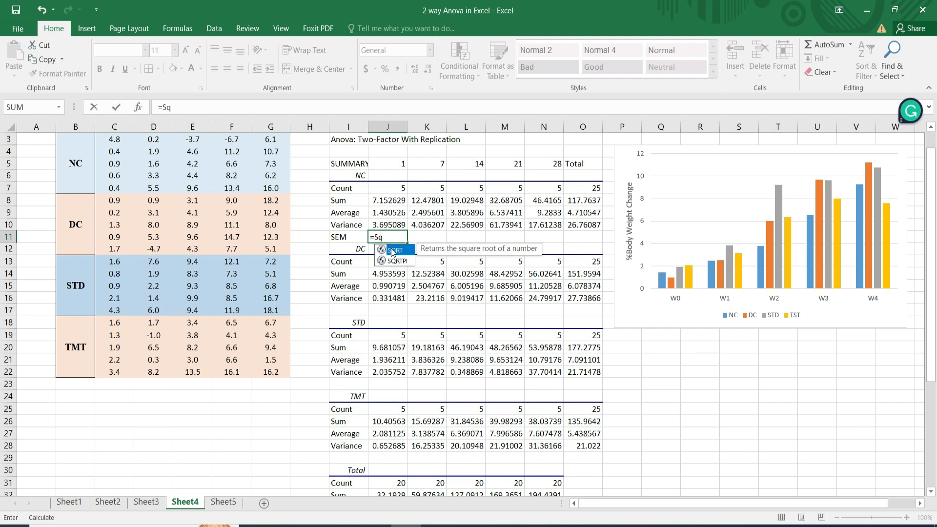
{"action": "double_click", "coordinate": [392, 251]}
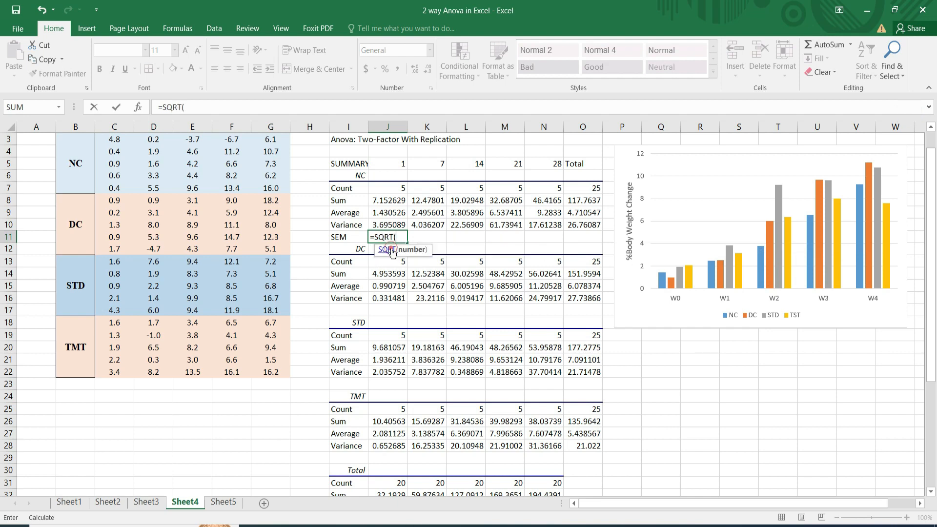
{"action": "left_click", "coordinate": [386, 224]}
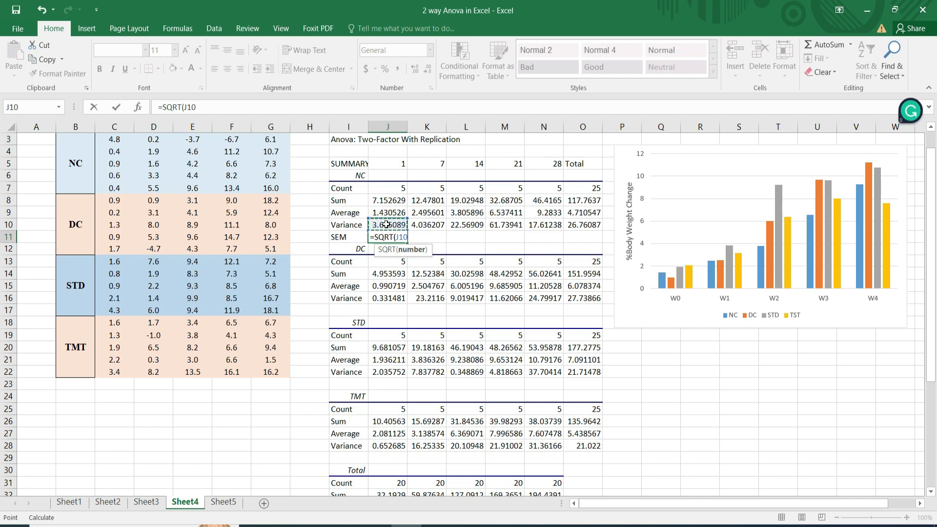
{"action": "type", "text": "/"}
{"action": "left_click", "coordinate": [399, 190]}
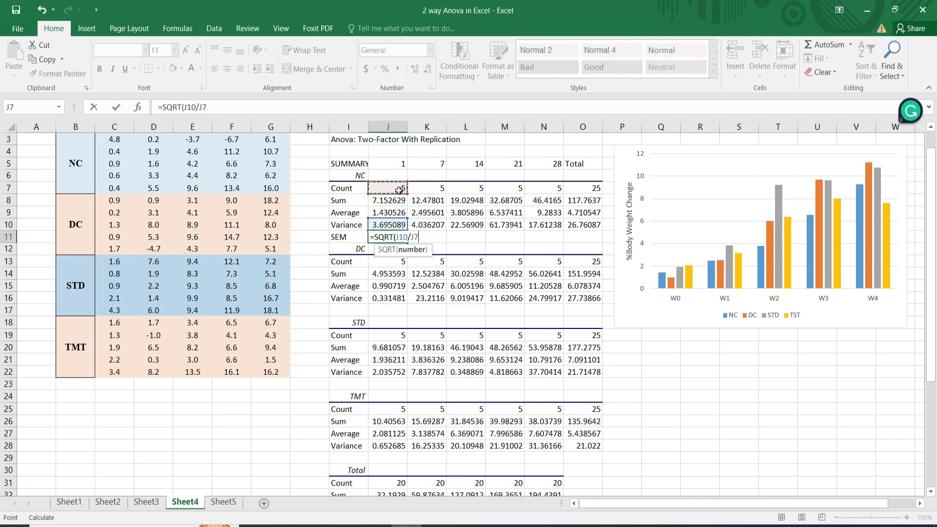
{"action": "type", "text": ")"}
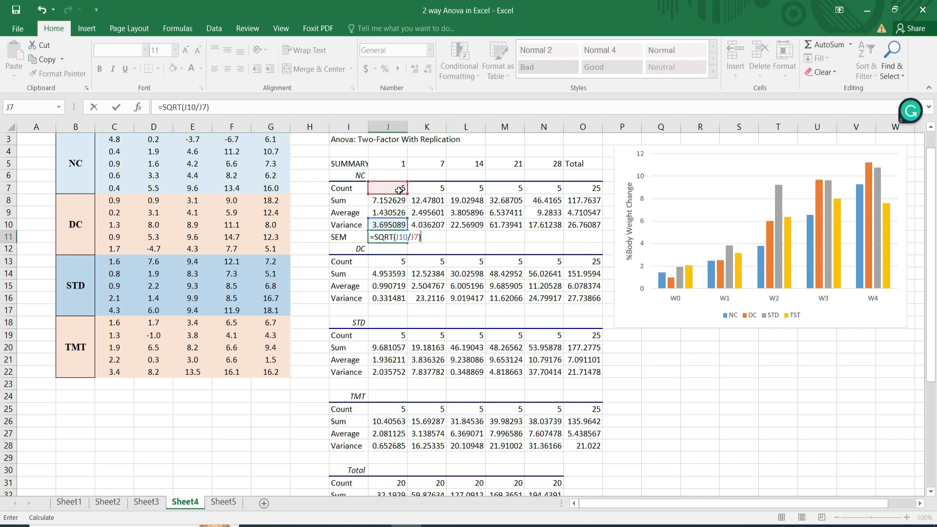
{"action": "key", "text": "Return"}
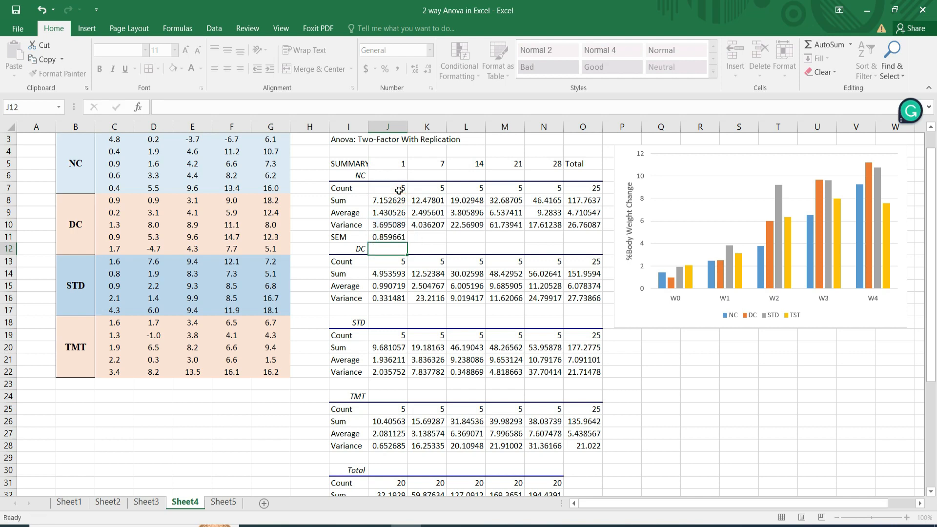
{"action": "left_click", "coordinate": [389, 237]}
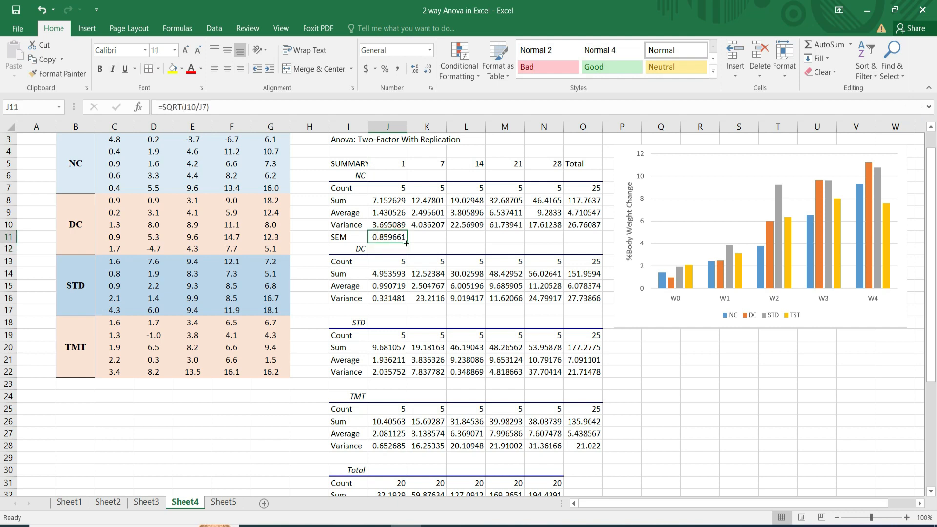
{"action": "left_click_drag", "start_coordinate": [406, 242], "coordinate": [546, 241]}
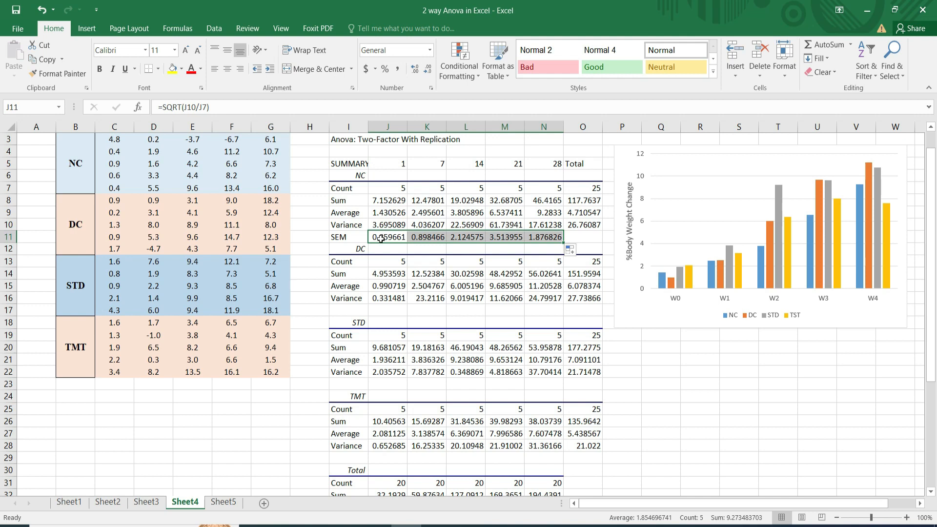
Copy the NC group's SEM row I11:N11 into the DC, STD and TMT blocks, starting at I17, I23 and I29.
{"action": "key", "text": "ctrl+c"}
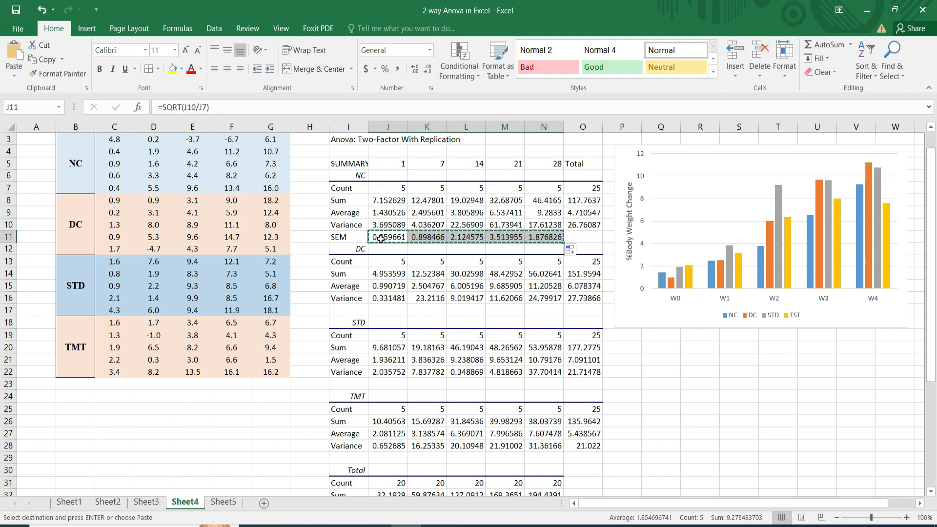
{"action": "left_click", "coordinate": [341, 237]}
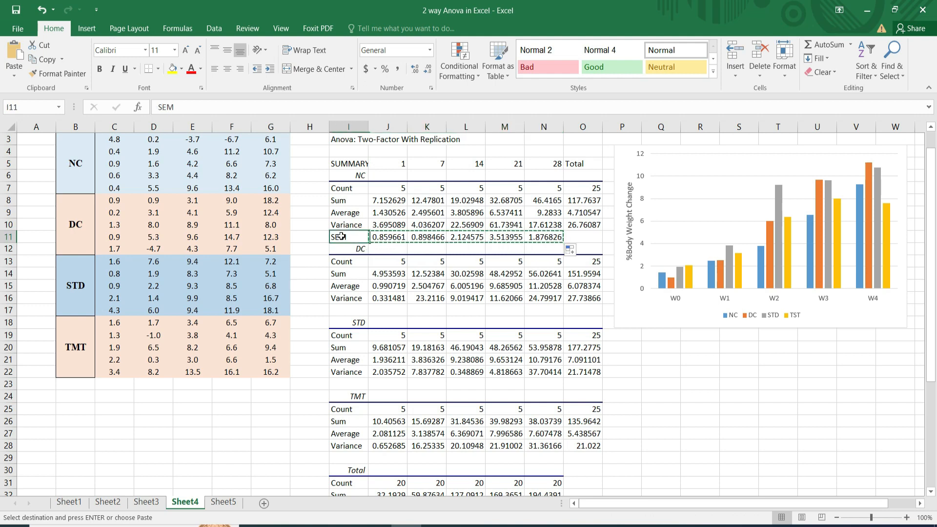
{"action": "key", "text": "shift+Right"}
{"action": "key", "text": "shift+Right"}
{"action": "key", "text": "shift+Right"}
{"action": "key", "text": "shift+Right"}
{"action": "key", "text": "shift+Right"}
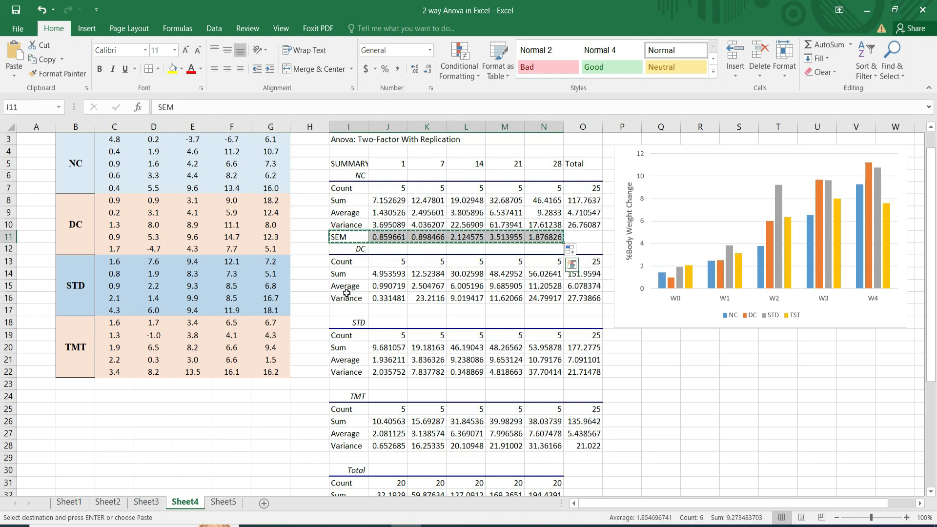
{"action": "left_click", "coordinate": [347, 310]}
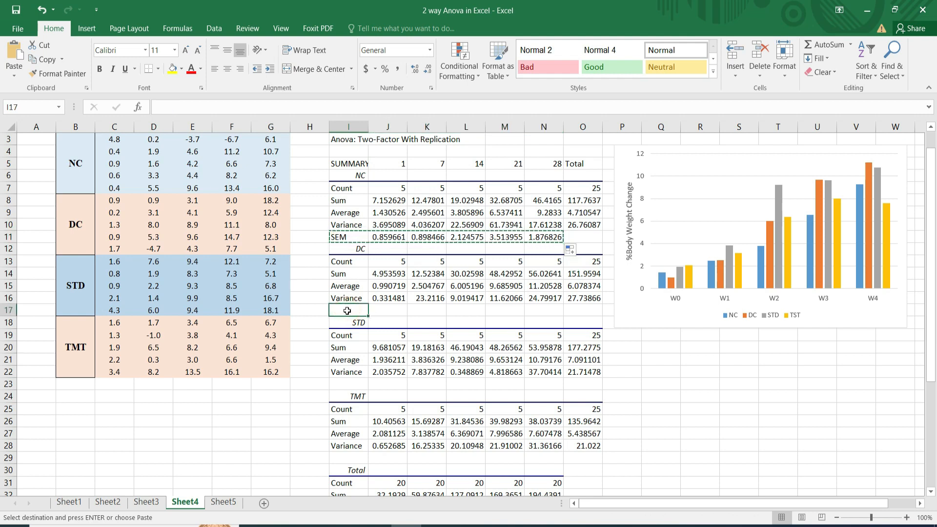
{"action": "key", "text": "ctrl+v"}
{"action": "left_click", "coordinate": [351, 383]}
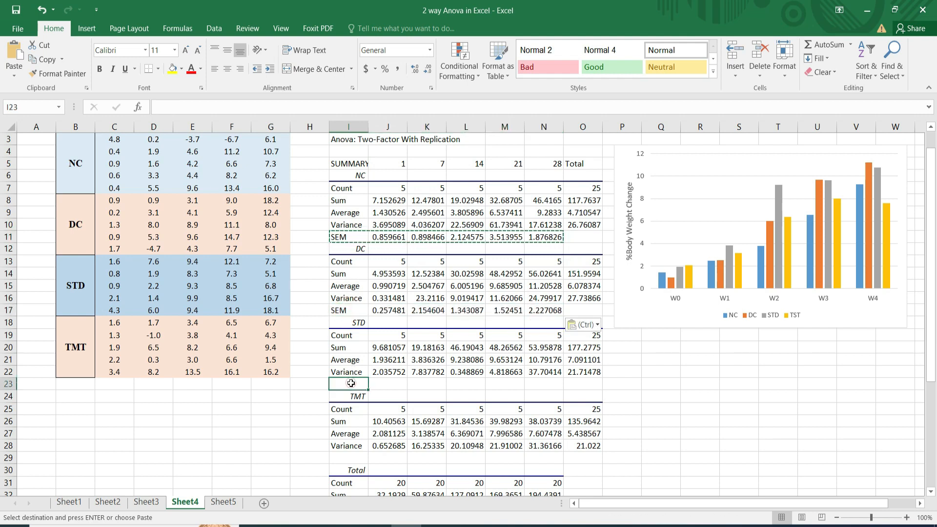
{"action": "key", "text": "ctrl+v"}
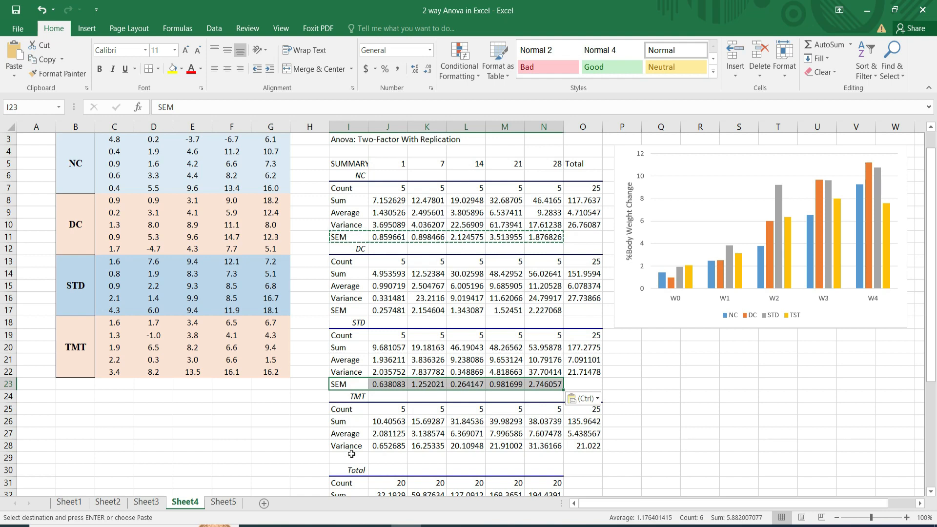
{"action": "left_click", "coordinate": [352, 457]}
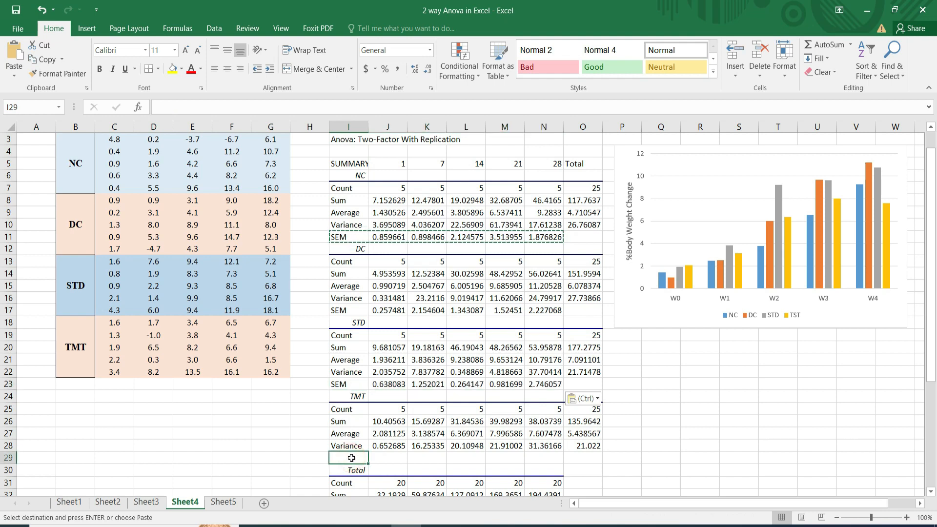
{"action": "key", "text": "ctrl+v"}
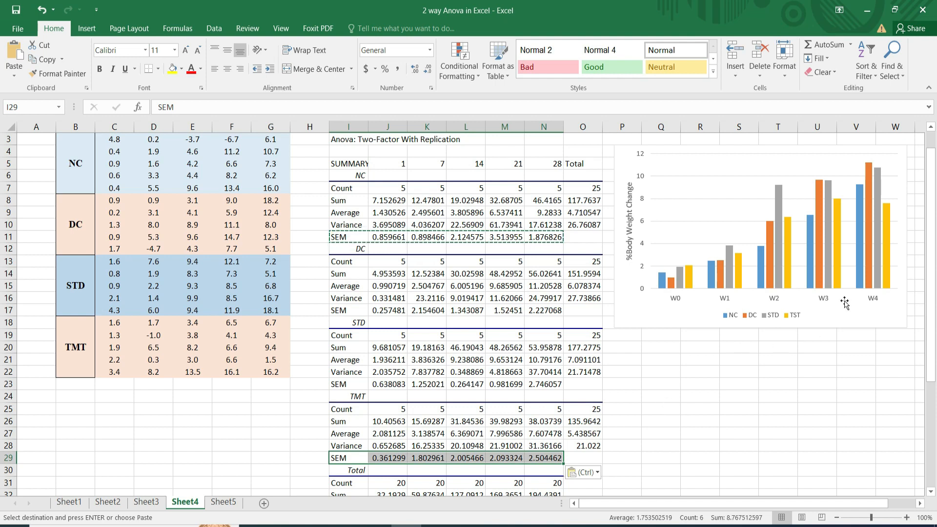
Add error bars based on the NC series to the chart, using the detailed error bar options.
{"action": "mouse_move", "coordinate": [710, 269]}
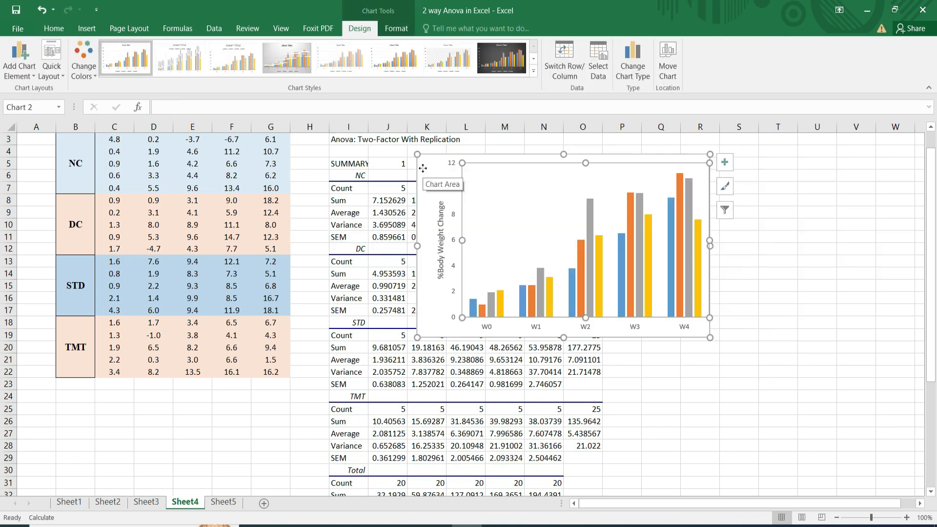
{"action": "left_click_drag", "start_coordinate": [423, 167], "coordinate": [609, 155]}
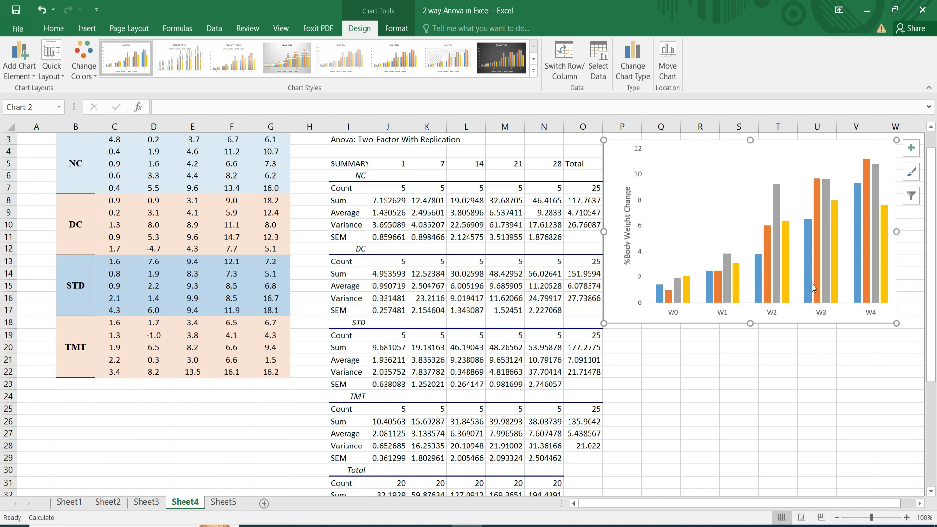
{"action": "left_click", "coordinate": [911, 152]}
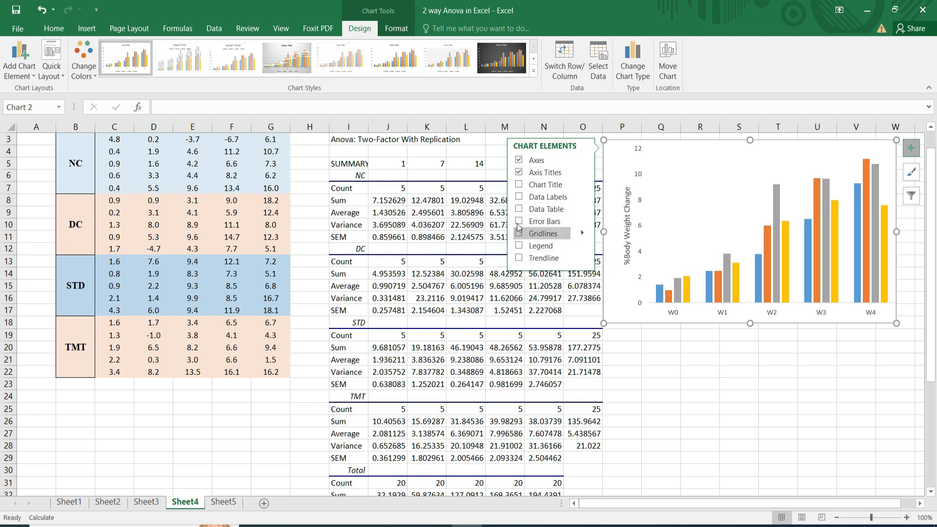
{"action": "left_click", "coordinate": [584, 223]}
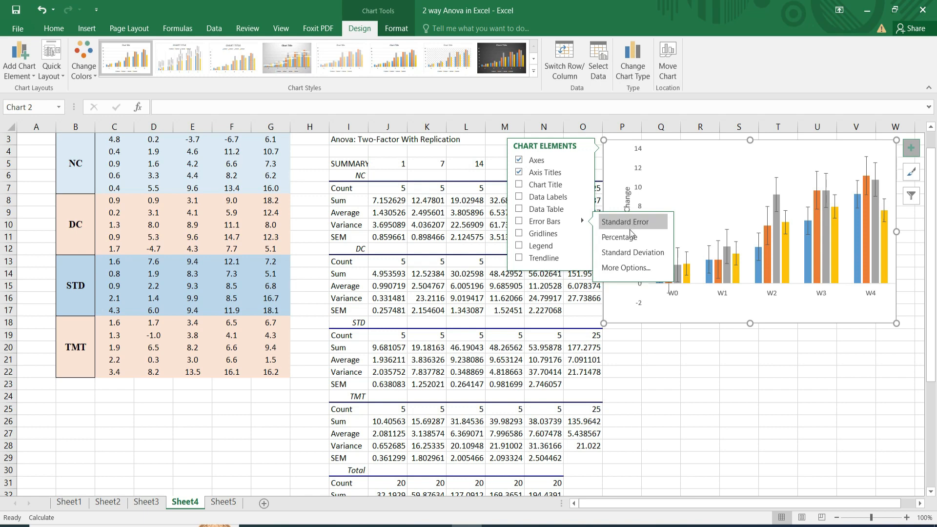
{"action": "left_click", "coordinate": [629, 267]}
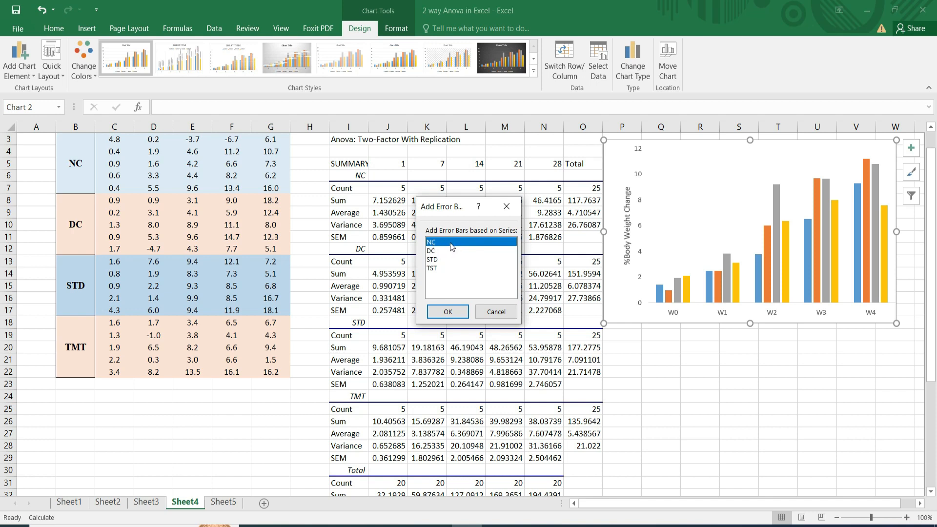
{"action": "left_click", "coordinate": [449, 312]}
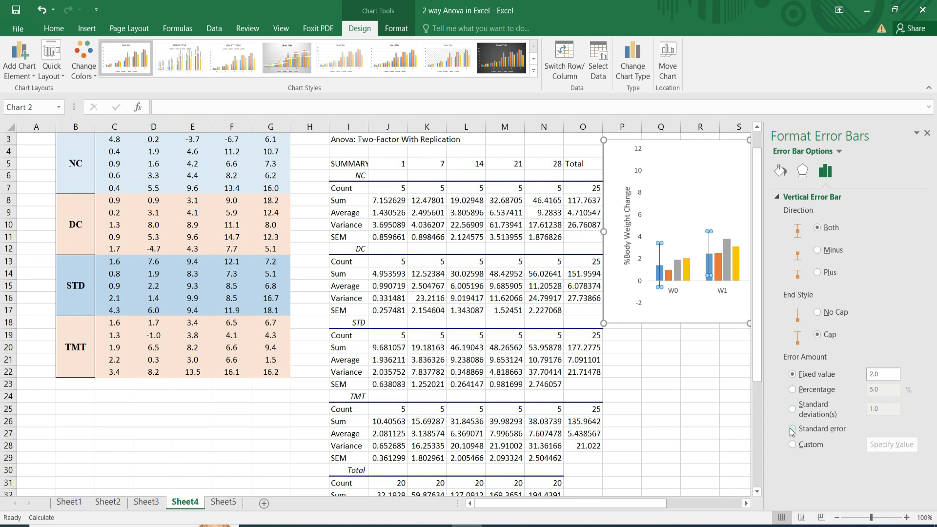
Set the NC error bars to a custom error amount, with the NC SEM values J11:N11 as the positive error value.
{"action": "left_click", "coordinate": [792, 444]}
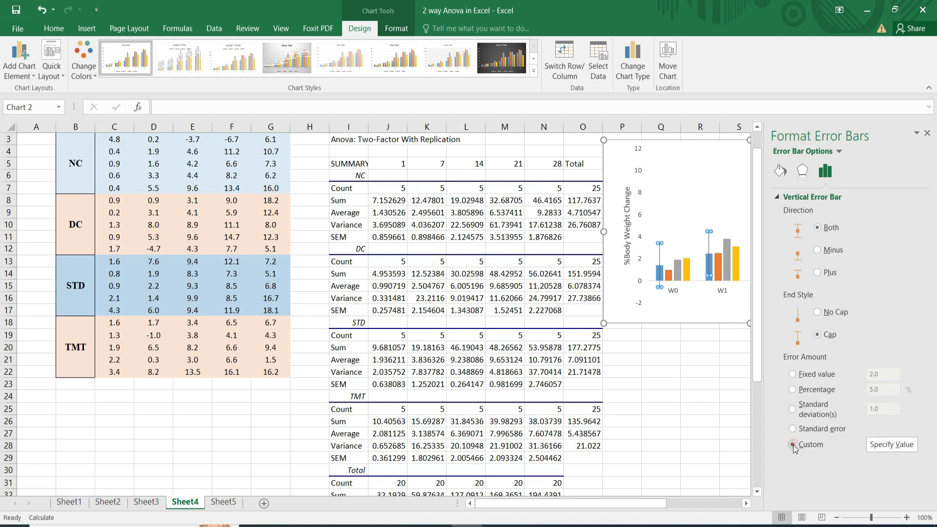
{"action": "left_click", "coordinate": [886, 446]}
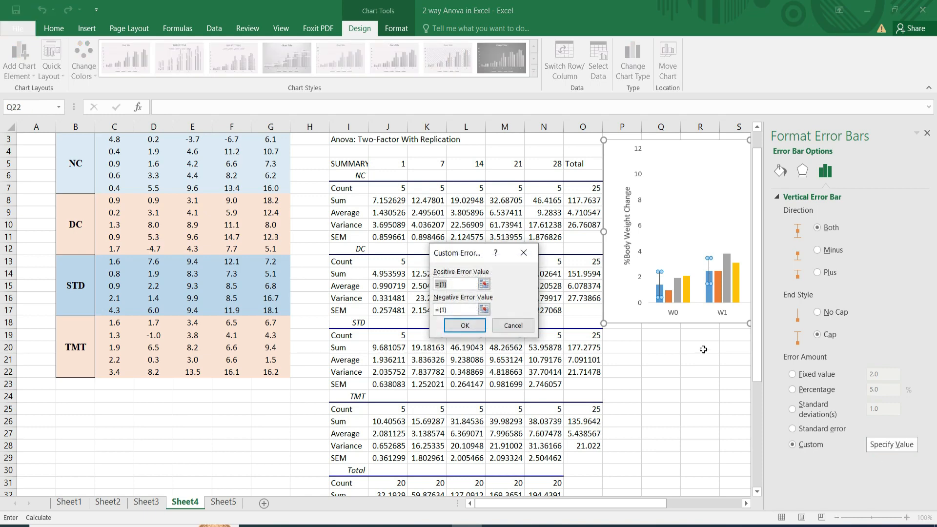
{"action": "left_click", "coordinate": [458, 280]}
{"action": "left_click_drag", "start_coordinate": [465, 259], "coordinate": [435, 287]}
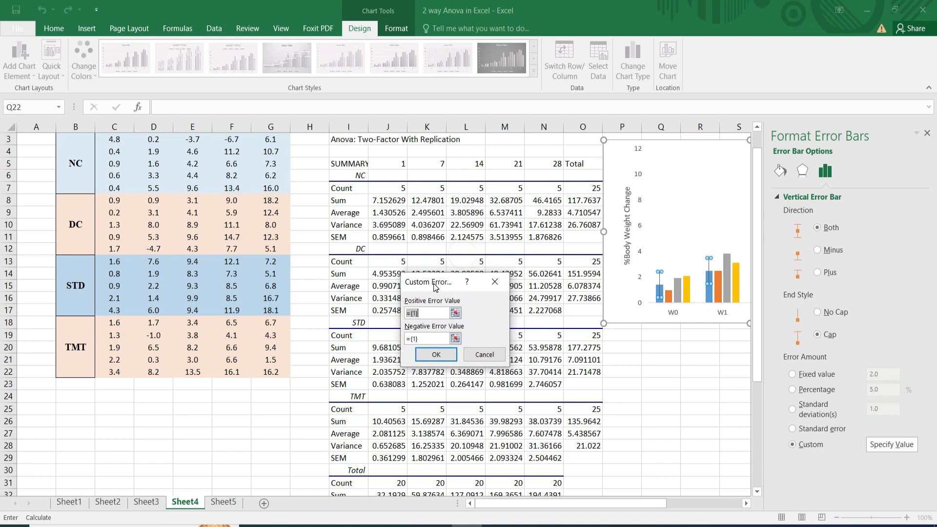
{"action": "left_click", "coordinate": [377, 235]}
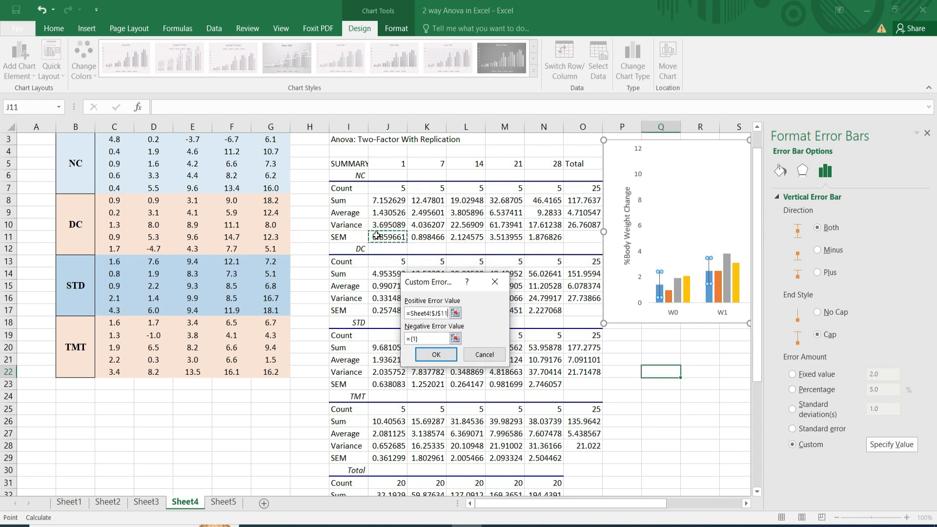
{"action": "key", "text": "BackSpace"}
{"action": "key", "text": "BackSpace"}
{"action": "key", "text": "BackSpace"}
{"action": "key", "text": "BackSpace"}
{"action": "key", "text": "BackSpace"}
{"action": "key", "text": "BackSpace"}
{"action": "key", "text": "BackSpace"}
{"action": "key", "text": "BackSpace"}
{"action": "key", "text": "BackSpace"}
{"action": "key", "text": "BackSpace"}
{"action": "key", "text": "BackSpace"}
{"action": "left_click_drag", "start_coordinate": [377, 236], "coordinate": [553, 239]}
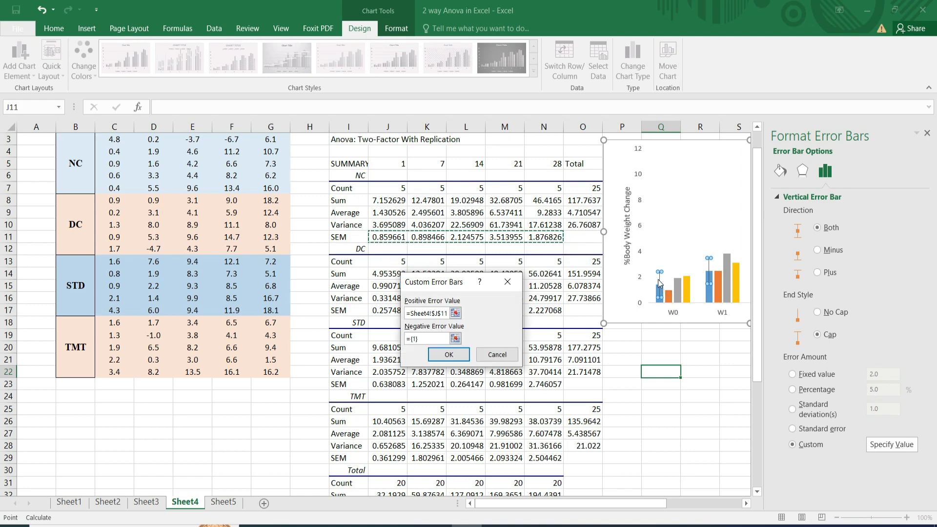
Use J11:N11 as the negative error value of the NC error bars too, apply it and close the error bar formatting.
{"action": "left_click", "coordinate": [432, 341]}
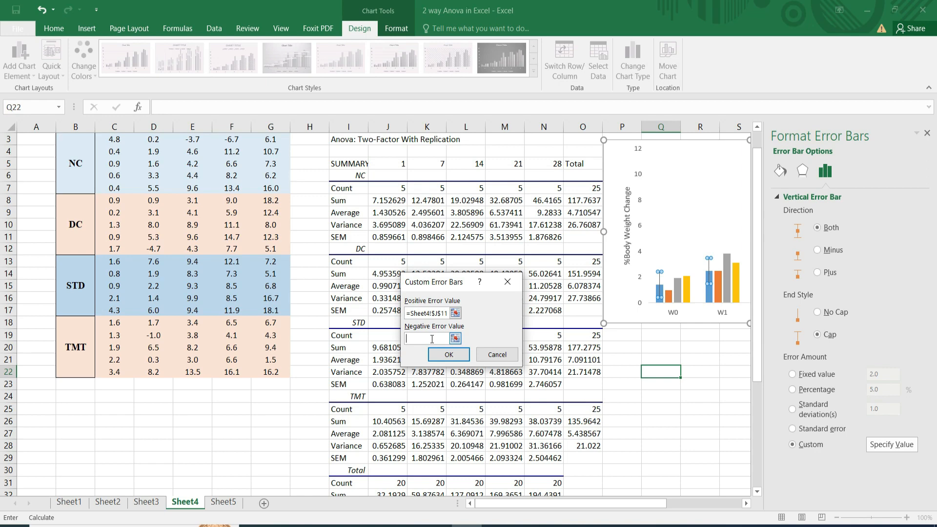
{"action": "left_click", "coordinate": [380, 238]}
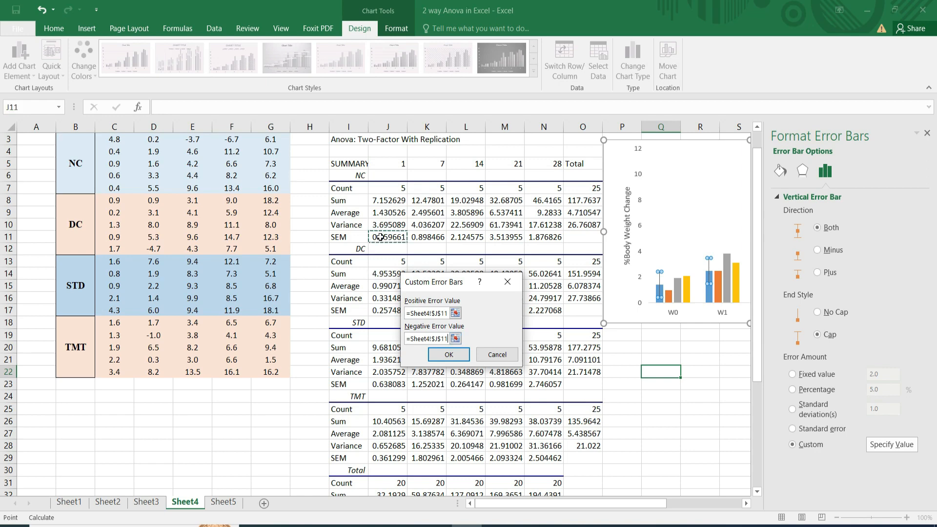
{"action": "left_click_drag", "start_coordinate": [380, 238], "coordinate": [408, 236]}
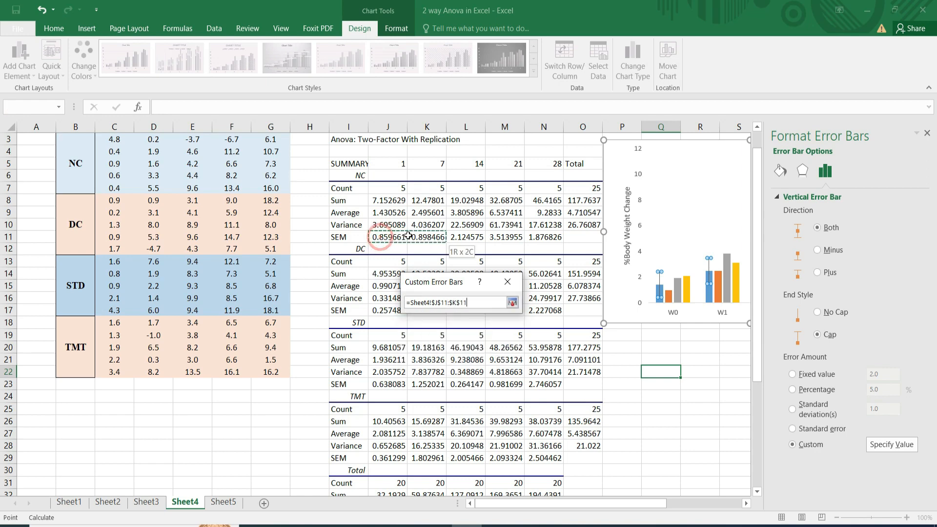
{"action": "left_click_drag", "start_coordinate": [472, 239], "coordinate": [544, 235]}
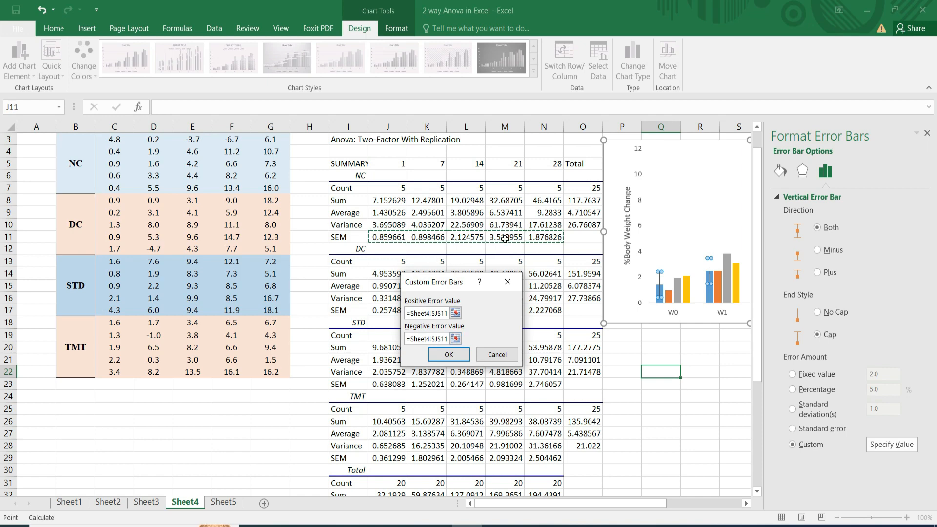
{"action": "left_click", "coordinate": [449, 355]}
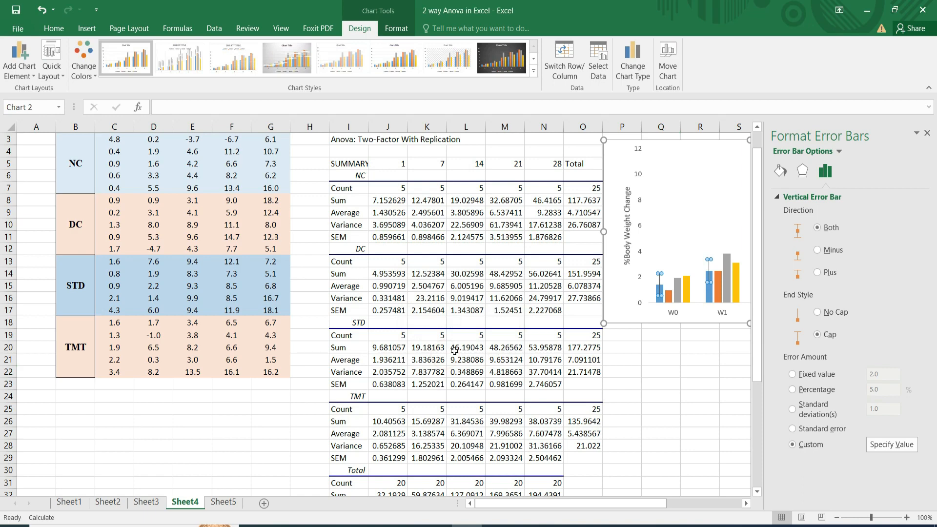
{"action": "left_click", "coordinate": [927, 133]}
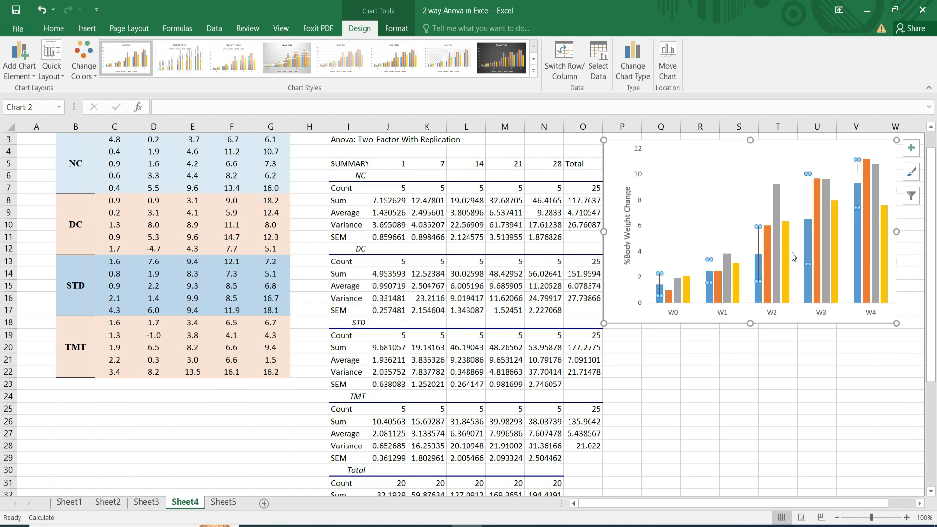
Add error bars to the chart's DC series and open their detailed formatting options.
{"action": "left_click", "coordinate": [669, 299]}
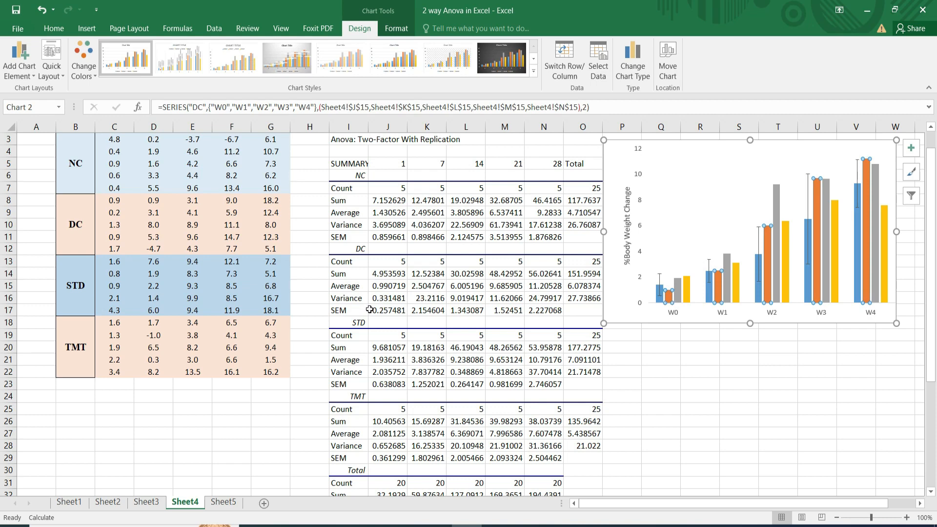
{"action": "left_click", "coordinate": [911, 148]}
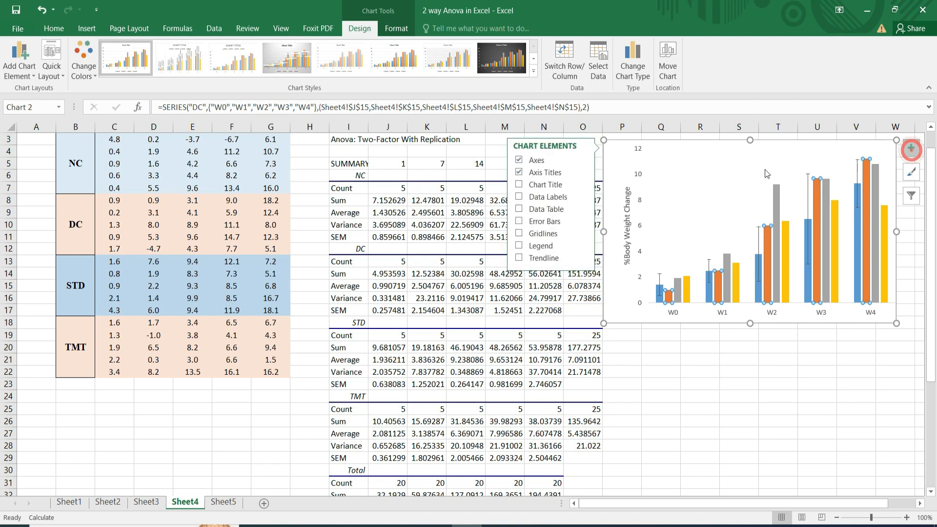
{"action": "left_click", "coordinate": [520, 222]}
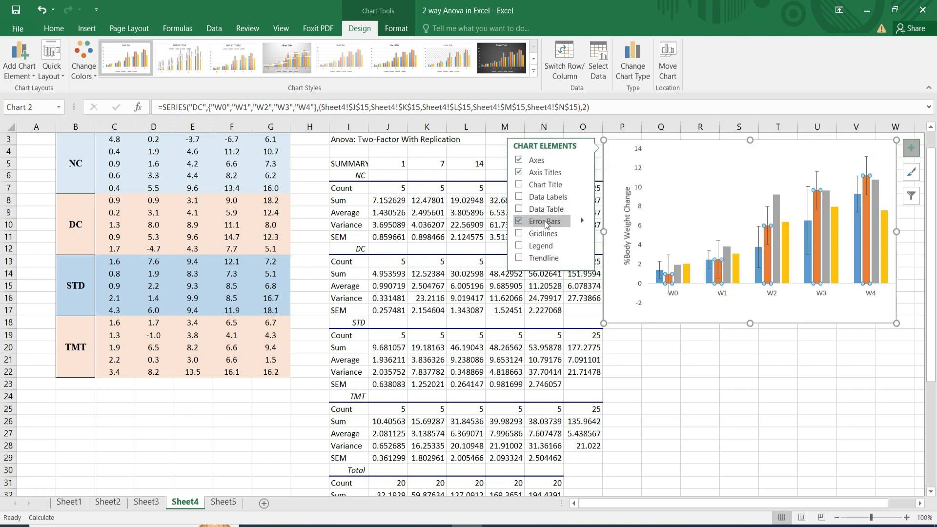
{"action": "left_click", "coordinate": [519, 222]}
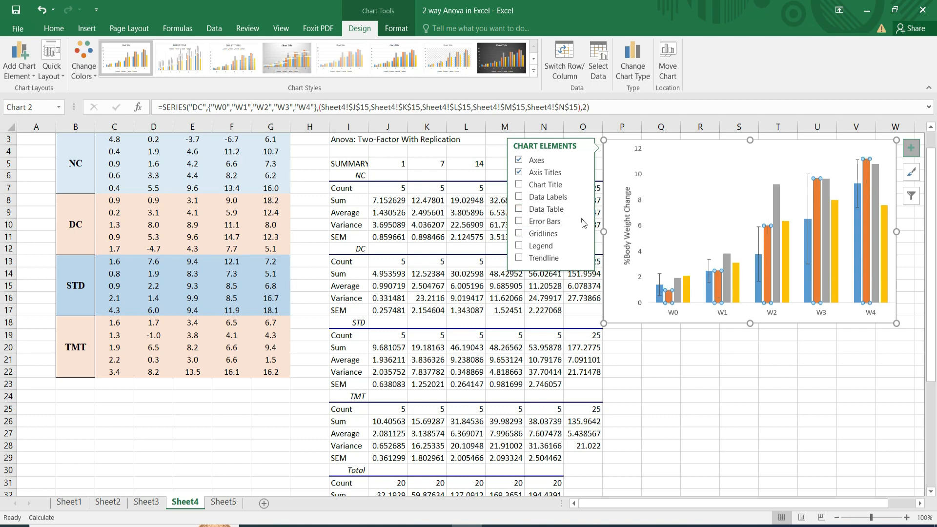
{"action": "left_click", "coordinate": [582, 222]}
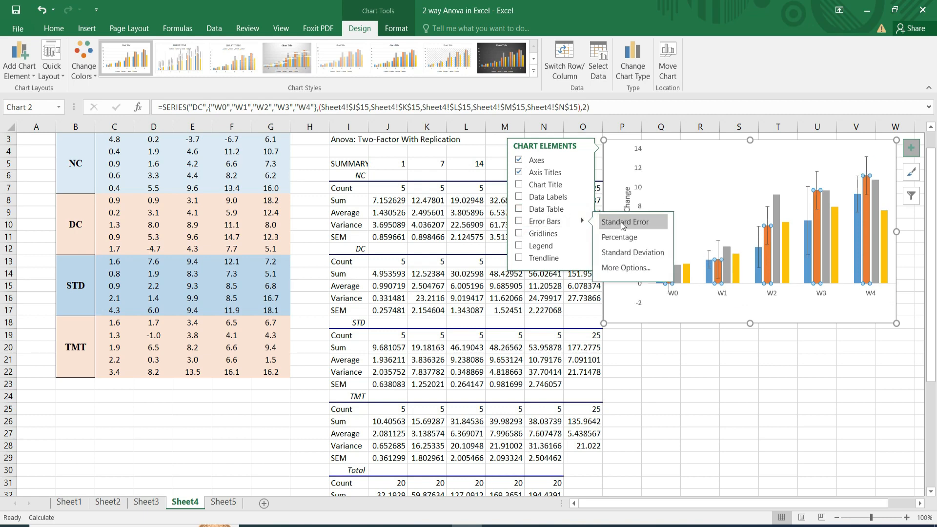
{"action": "left_click", "coordinate": [626, 267]}
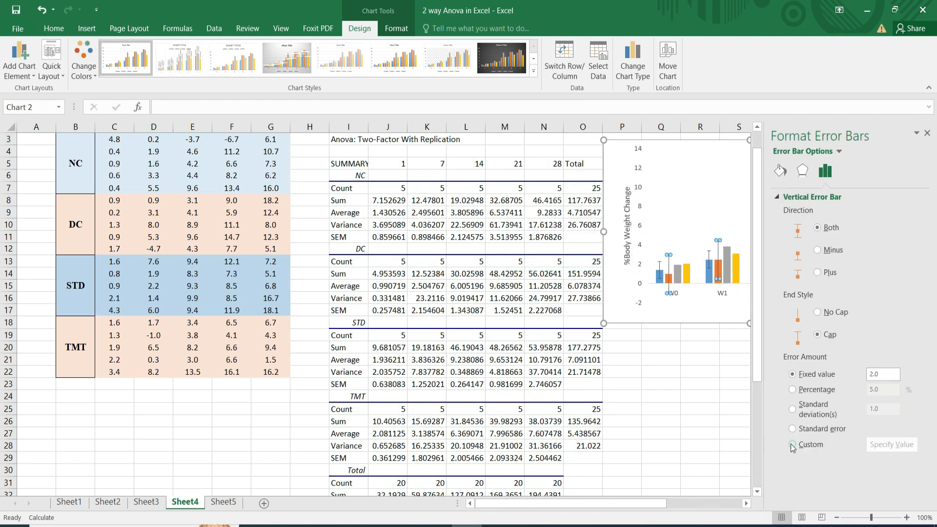
Set the DC error bars to a custom error amount, with the DC SEM values J17:N17 as the positive error value.
{"action": "left_click", "coordinate": [792, 445]}
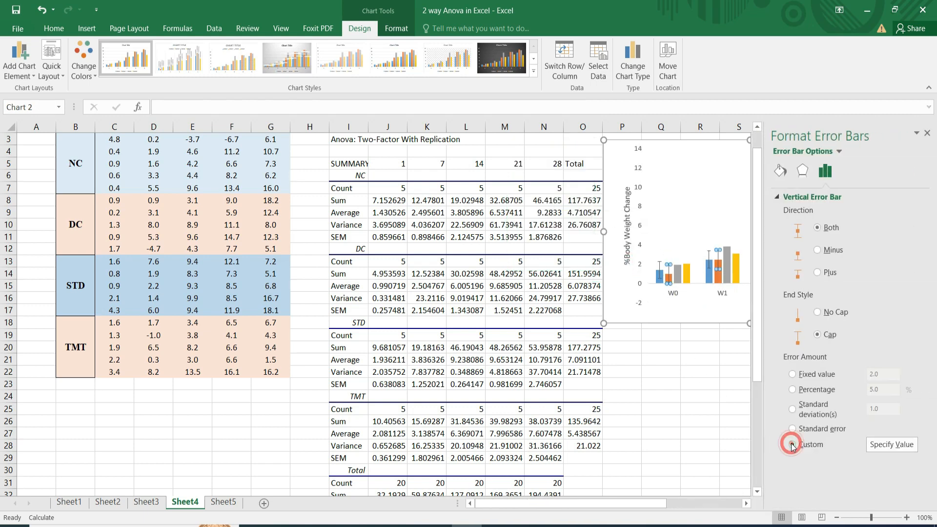
{"action": "left_click", "coordinate": [891, 444]}
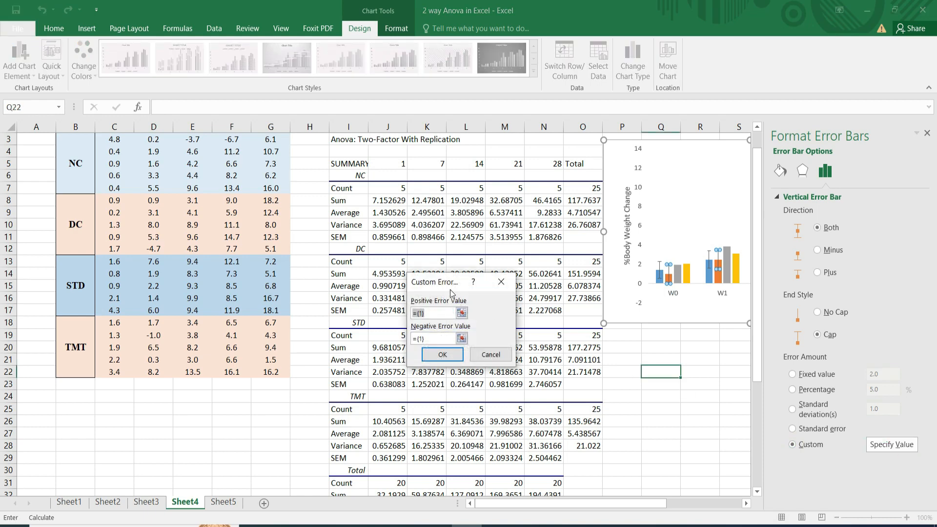
{"action": "left_click_drag", "start_coordinate": [447, 285], "coordinate": [465, 345]}
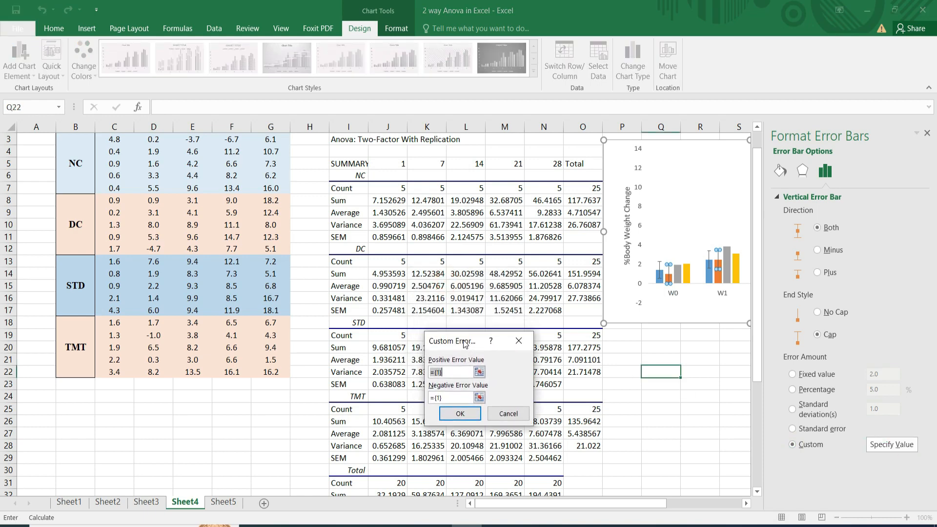
{"action": "left_click", "coordinate": [378, 310]}
{"action": "key", "text": "shift+Right"}
{"action": "key", "text": "shift+Right"}
{"action": "key", "text": "shift+Right"}
{"action": "key", "text": "shift+Right"}
{"action": "key", "text": "shift+Right"}
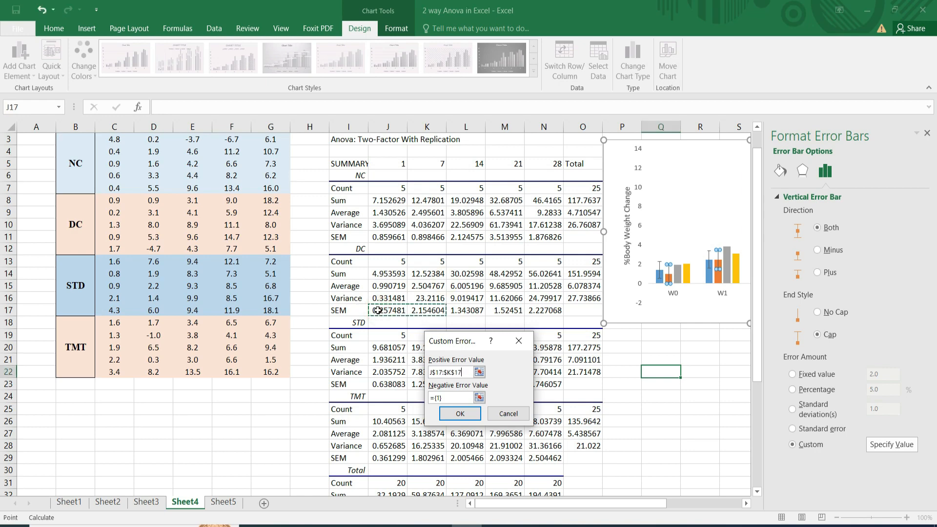
{"action": "key", "text": "shift+Left"}
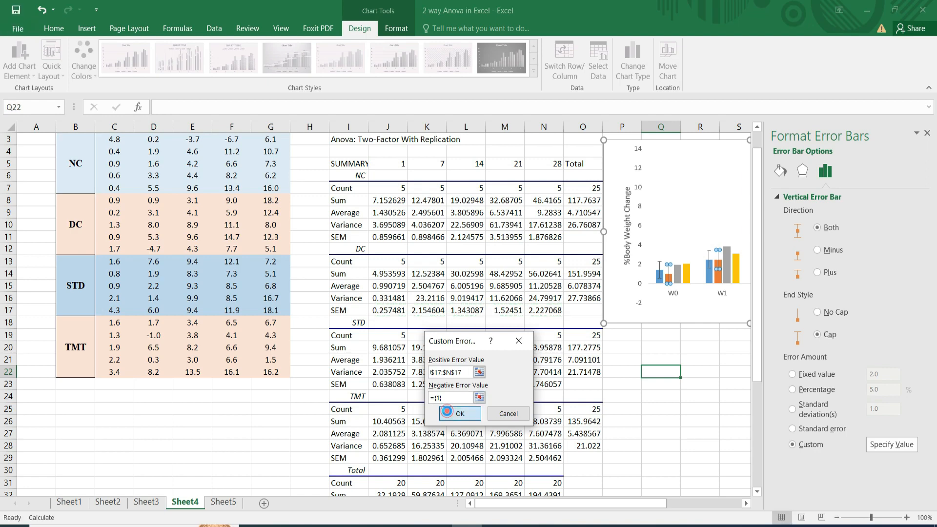
{"action": "left_click", "coordinate": [459, 413]}
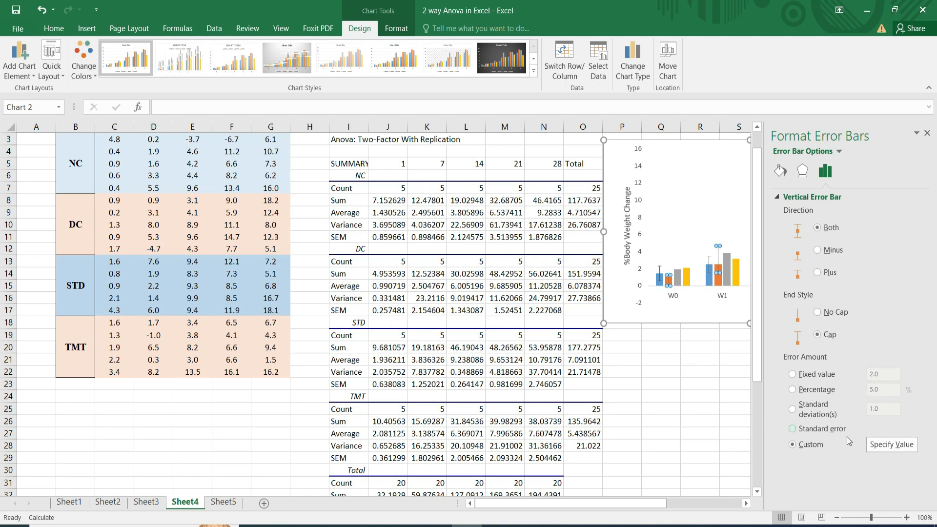
Use J17:N17 as the negative error value of the DC error bars too, apply it and close the error bar formatting.
{"action": "left_click", "coordinate": [892, 444]}
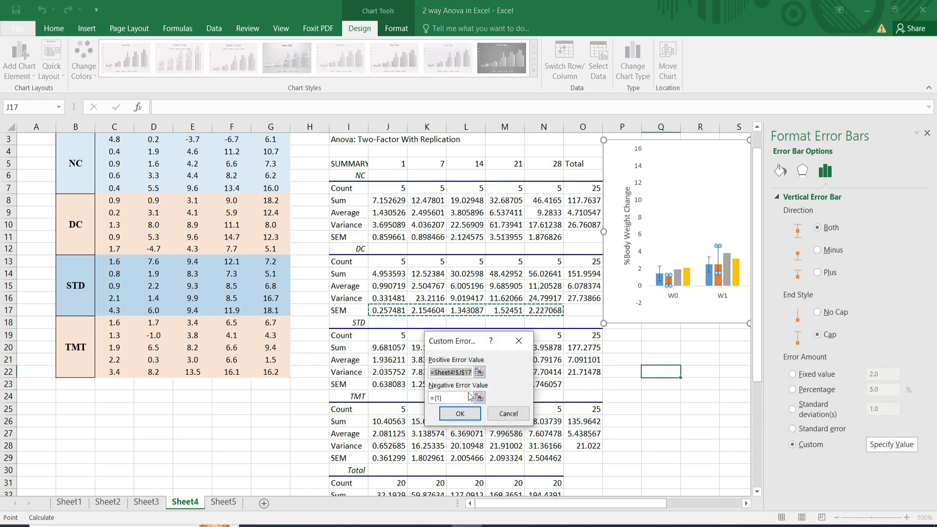
{"action": "left_click", "coordinate": [451, 397]}
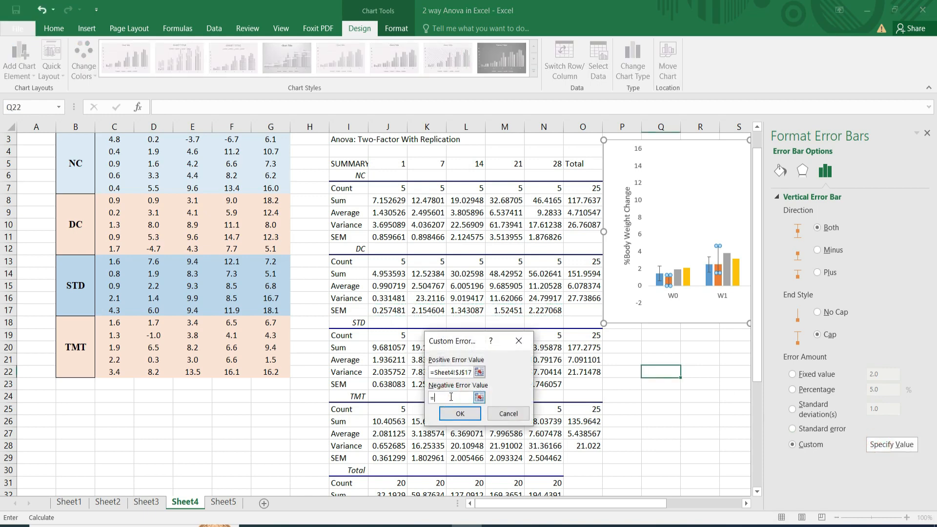
{"action": "left_click", "coordinate": [380, 311]}
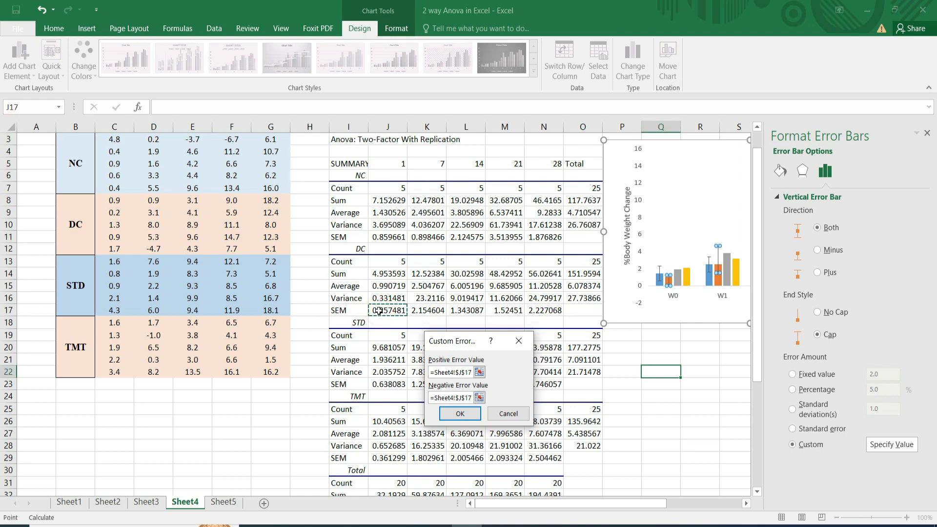
{"action": "left_click_drag", "start_coordinate": [379, 311], "coordinate": [539, 315]}
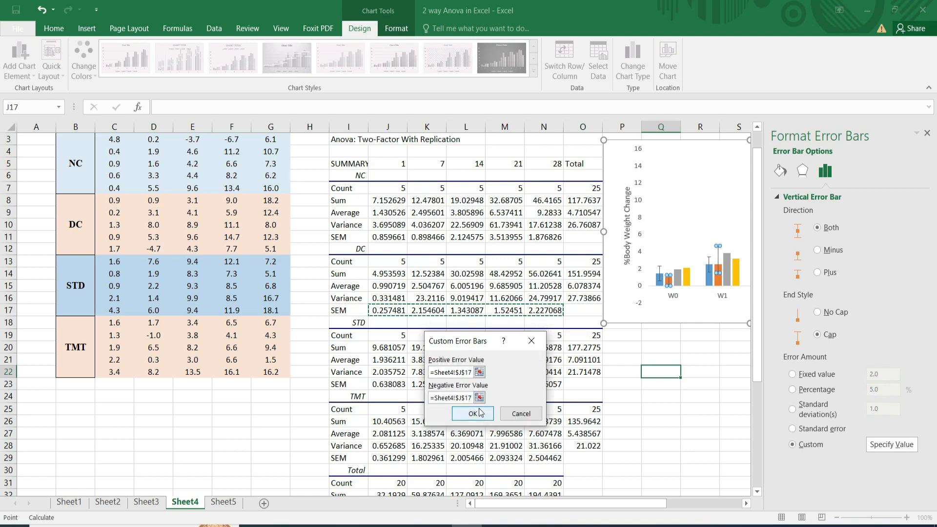
{"action": "left_click", "coordinate": [473, 415]}
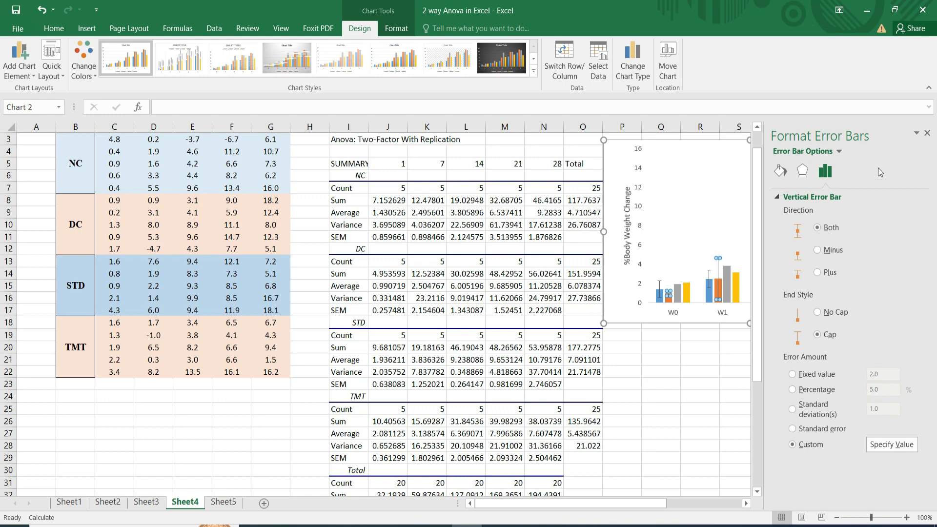
{"action": "left_click", "coordinate": [927, 133]}
{"action": "left_click", "coordinate": [722, 335]}
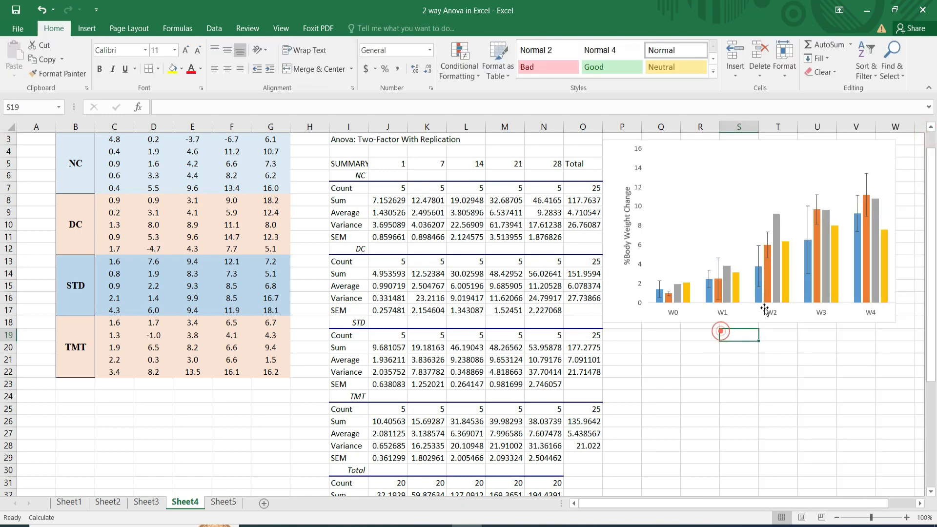
Add error bars to the chart's STD series and open their detailed formatting options.
{"action": "left_click", "coordinate": [727, 281]}
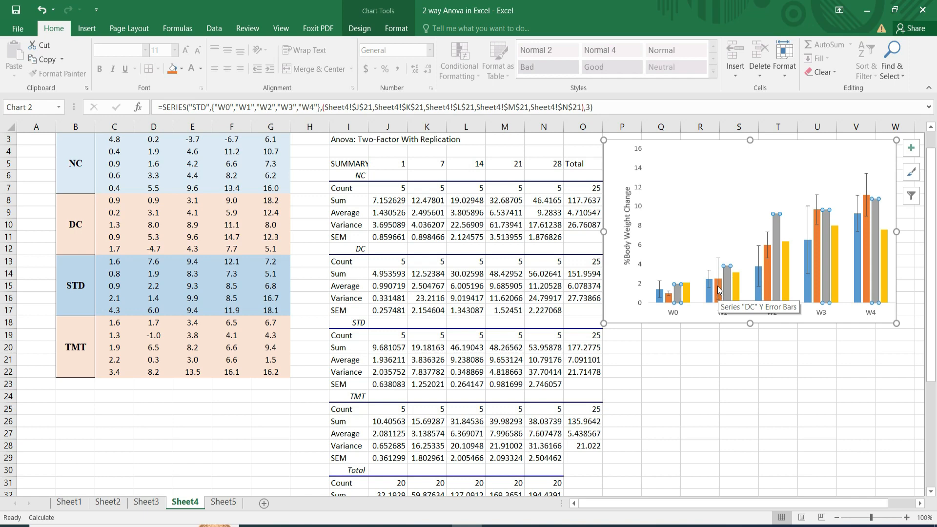
{"action": "left_click", "coordinate": [910, 147]}
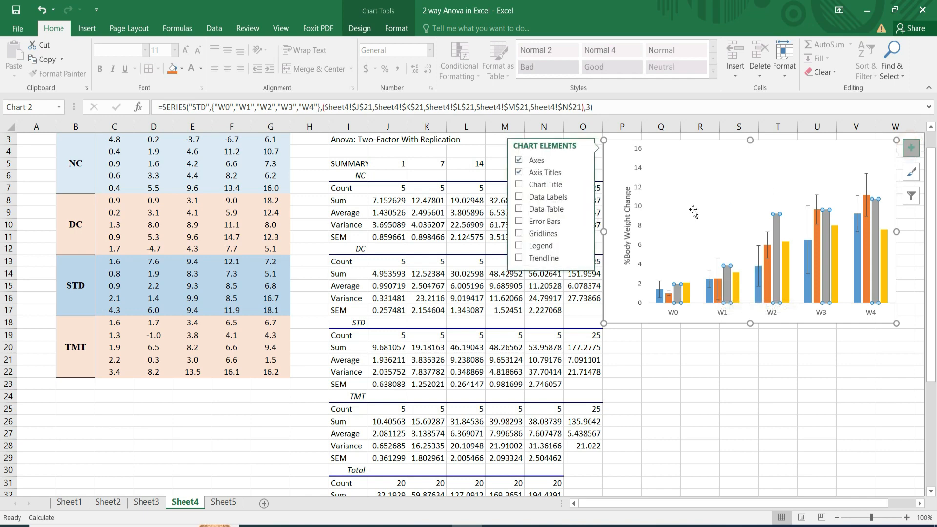
{"action": "left_click", "coordinate": [584, 222]}
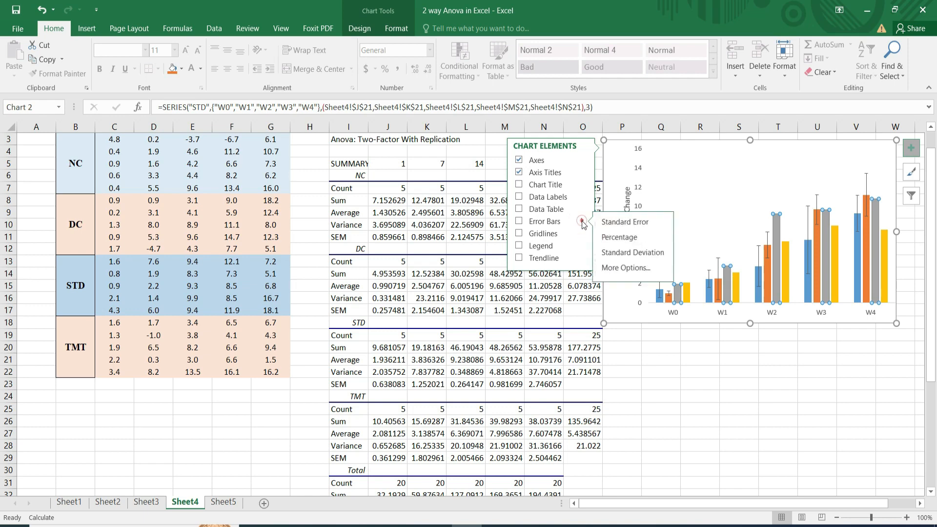
{"action": "left_click", "coordinate": [629, 269]}
Set the STD error bars to a custom error amount, with the STD SEM values J23:N23 as the positive error value.
{"action": "left_click", "coordinate": [792, 445]}
{"action": "left_click", "coordinate": [892, 444]}
{"action": "key", "text": "BackSpace"}
{"action": "left_click", "coordinate": [452, 338]}
{"action": "left_click_drag", "start_coordinate": [452, 338], "coordinate": [541, 390]}
{"action": "left_click_drag", "start_coordinate": [378, 384], "coordinate": [547, 383]}
{"action": "left_click", "coordinate": [558, 465]}
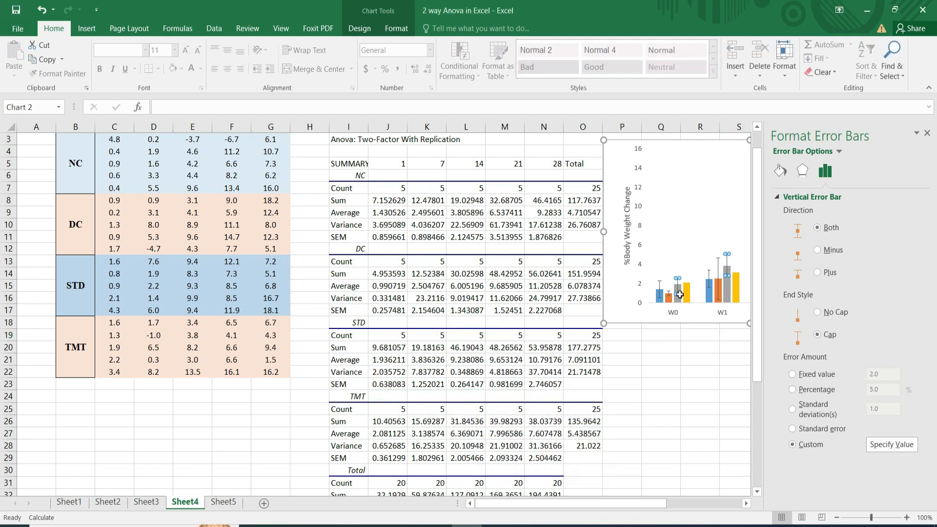
Use J23:N23 as the negative error value of the STD error bars too and apply it.
{"action": "left_click", "coordinate": [891, 444]}
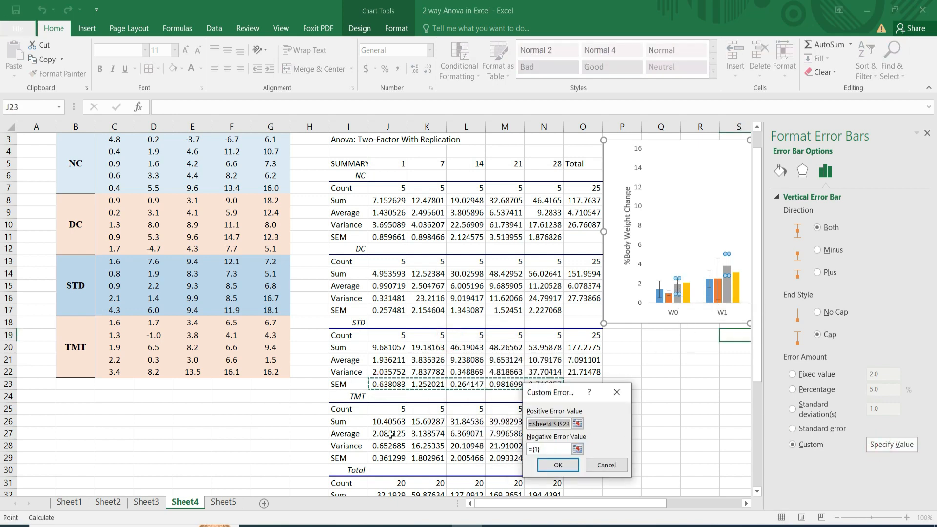
{"action": "left_click", "coordinate": [535, 449]}
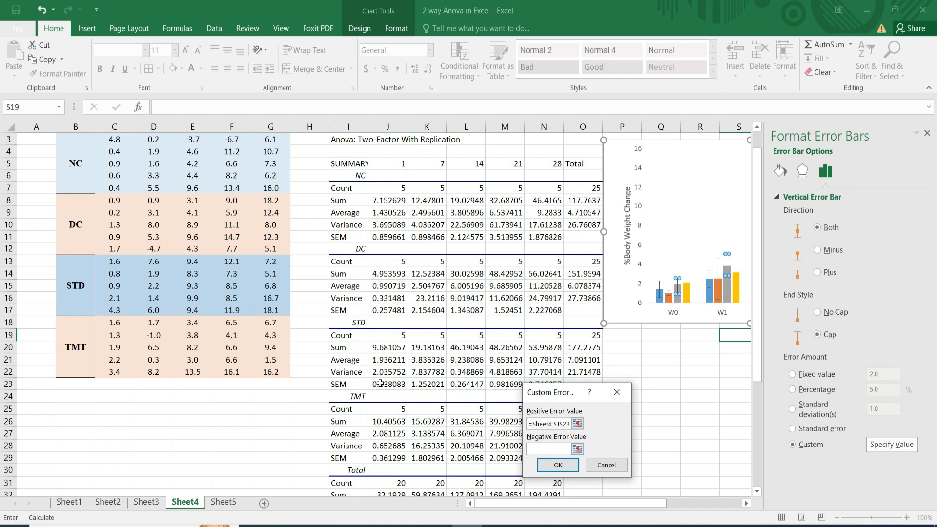
{"action": "left_click_drag", "start_coordinate": [381, 384], "coordinate": [544, 384]}
{"action": "left_click", "coordinate": [544, 466]}
Add error bars to the chart's TST series, using the detailed error bar options.
{"action": "left_click", "coordinate": [737, 293]}
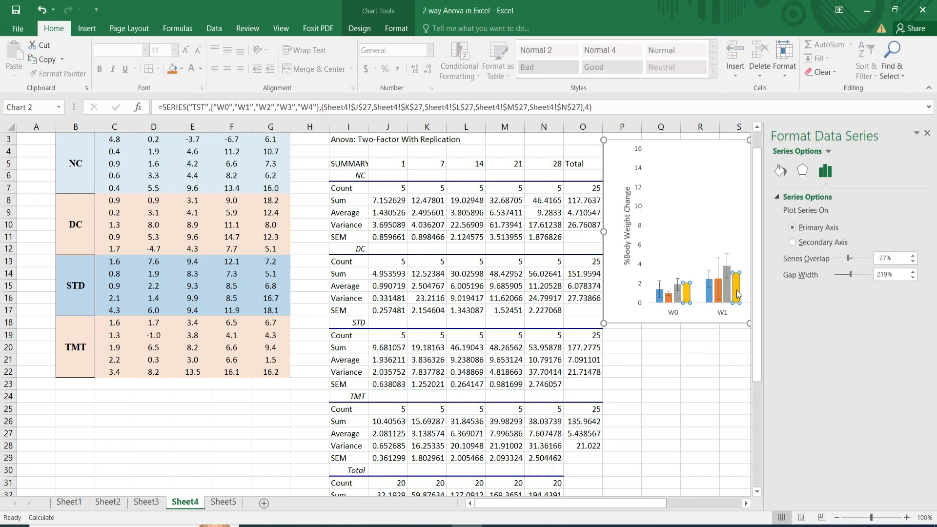
{"action": "left_click", "coordinate": [927, 133]}
{"action": "left_click", "coordinate": [912, 147]}
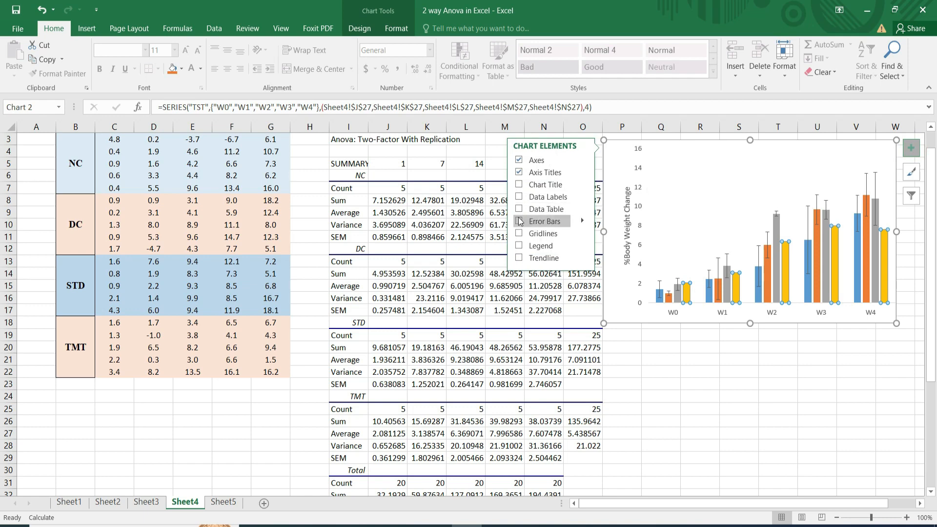
{"action": "mouse_move", "coordinate": [583, 222]}
{"action": "left_click", "coordinate": [622, 268]}
Set the TST error bars to a custom error amount with J23:N23 as the positive error value, and clear the negative value.
{"action": "left_click", "coordinate": [793, 445]}
{"action": "left_click", "coordinate": [892, 445]}
{"action": "left_click_drag", "start_coordinate": [388, 384], "coordinate": [544, 385]}
{"action": "double_click", "coordinate": [541, 449]}
{"action": "key", "text": "BackSpace"}
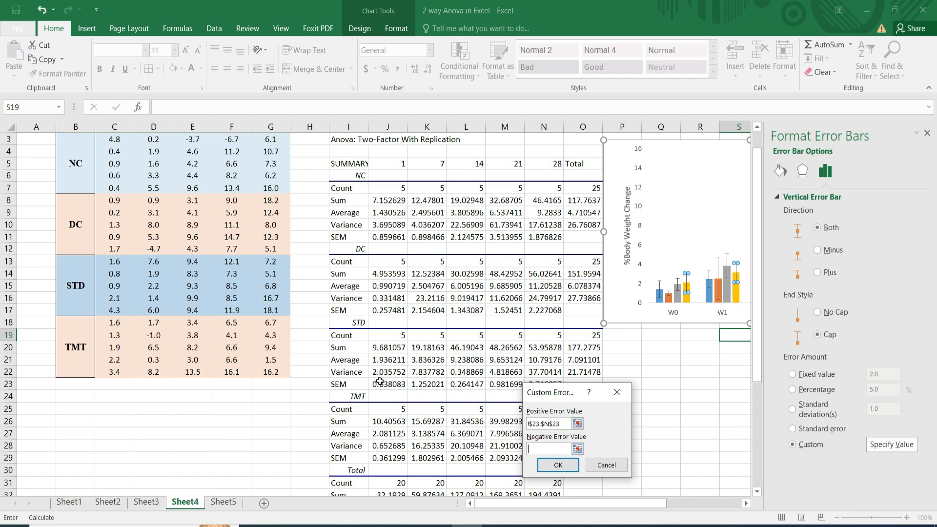
Replace the positive error value of the TST error bars with the TMT SEM values J29:N29.
{"action": "left_click", "coordinate": [561, 424]}
{"action": "key", "text": "BackSpace"}
{"action": "key", "text": "BackSpace"}
{"action": "key", "text": "BackSpace"}
{"action": "key", "text": "BackSpace"}
{"action": "key", "text": "BackSpace"}
{"action": "key", "text": "BackSpace"}
{"action": "key", "text": "BackSpace"}
{"action": "key", "text": "BackSpace"}
{"action": "key", "text": "BackSpace"}
{"action": "key", "text": "BackSpace"}
{"action": "left_click", "coordinate": [377, 460]}
{"action": "key", "text": "shift+Right"}
{"action": "key", "text": "shift+Right"}
{"action": "key", "text": "shift+Right"}
{"action": "key", "text": "shift+Right"}
Use J29:N29 as the negative error value of the TST error bars too, apply it and close the error bar formatting.
{"action": "left_click", "coordinate": [566, 449]}
{"action": "left_click", "coordinate": [377, 459]}
{"action": "key", "text": "shift+Right"}
{"action": "key", "text": "shift+Right"}
{"action": "key", "text": "shift+Right"}
{"action": "key", "text": "shift+Right"}
{"action": "left_click", "coordinate": [553, 466]}
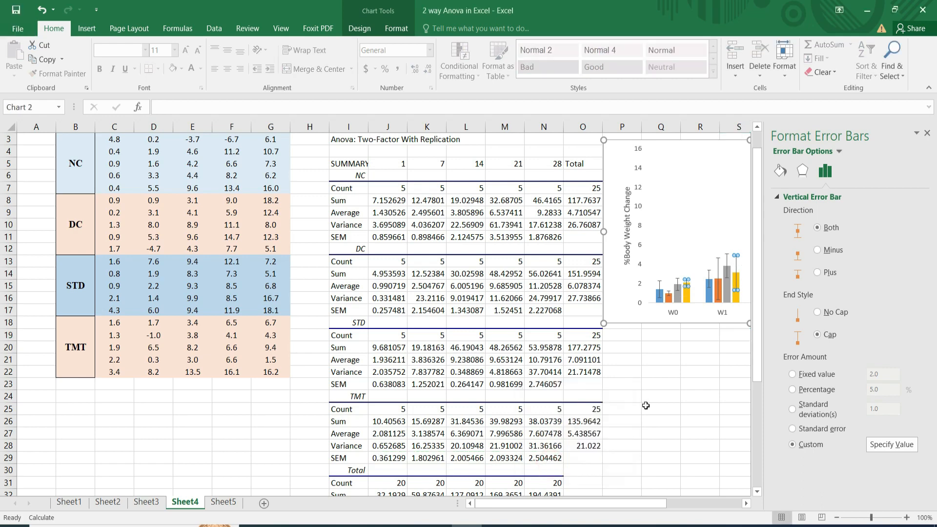
{"action": "left_click", "coordinate": [927, 132]}
{"action": "left_click", "coordinate": [758, 372]}
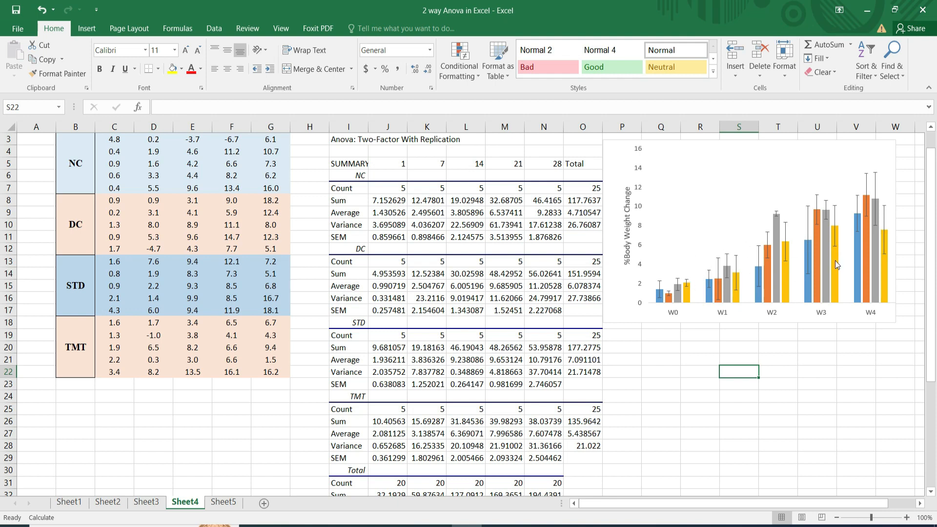
Nudge the chart's plot area slightly upward inside the chart.
{"action": "left_click", "coordinate": [732, 195]}
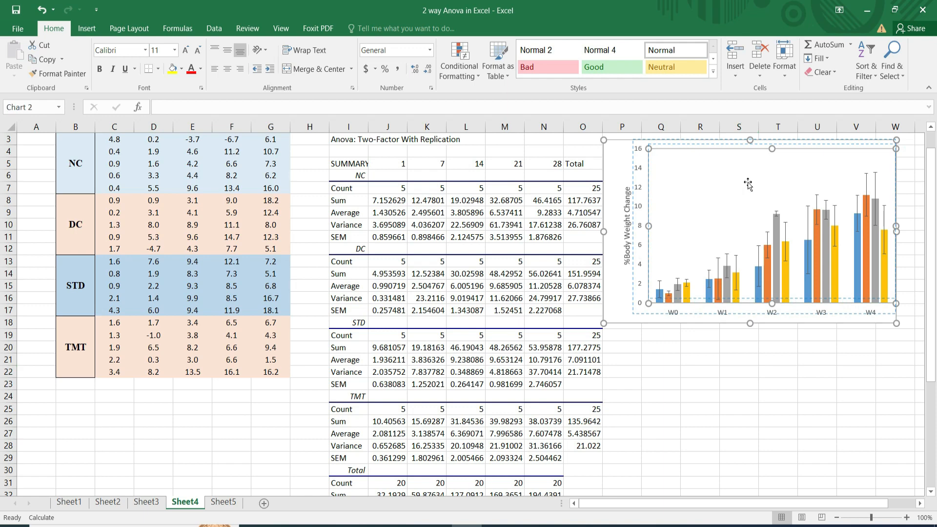
{"action": "left_click_drag", "start_coordinate": [748, 183], "coordinate": [747, 184]}
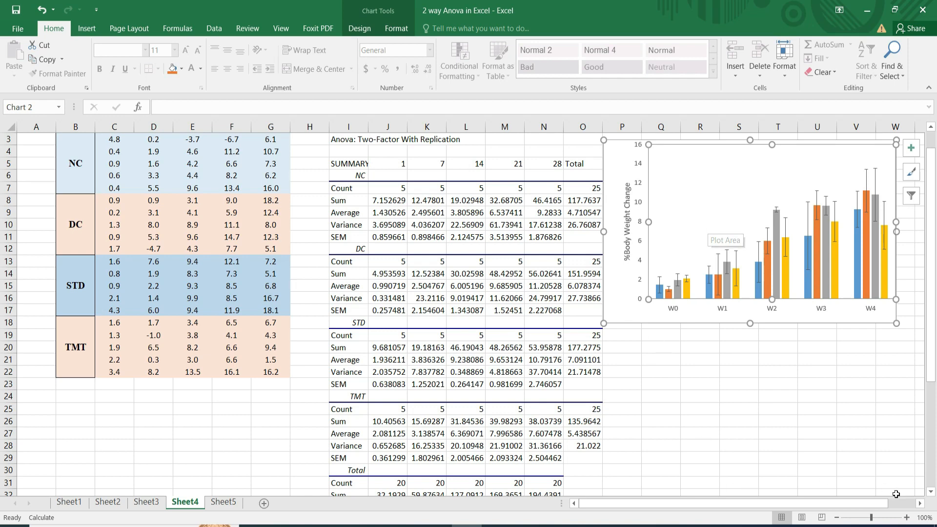
Enter the heading "Tukey Test" in cell D31, below the data table.
{"action": "left_click", "coordinate": [931, 492]}
{"action": "left_click", "coordinate": [931, 492]}
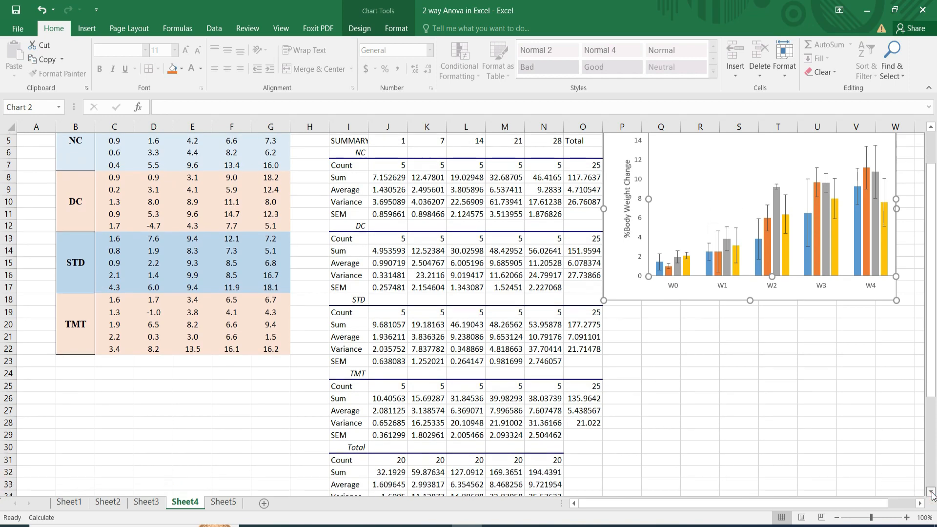
{"action": "left_click", "coordinate": [931, 492]}
{"action": "left_click", "coordinate": [931, 492]}
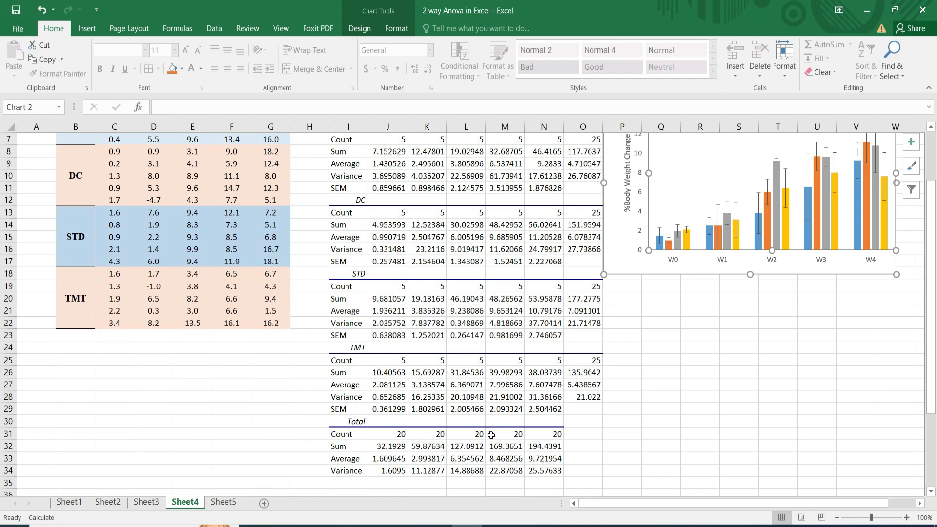
{"action": "left_click", "coordinate": [77, 359]}
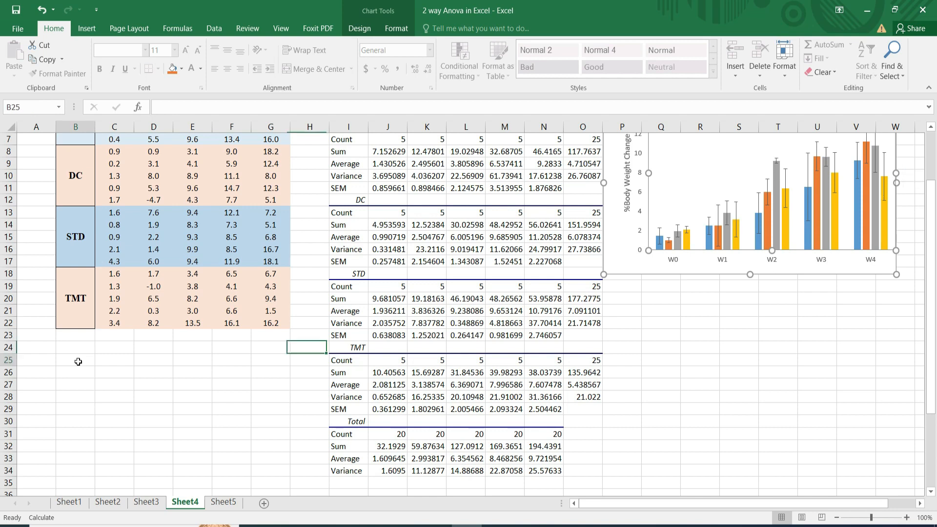
{"action": "left_click", "coordinate": [146, 361]}
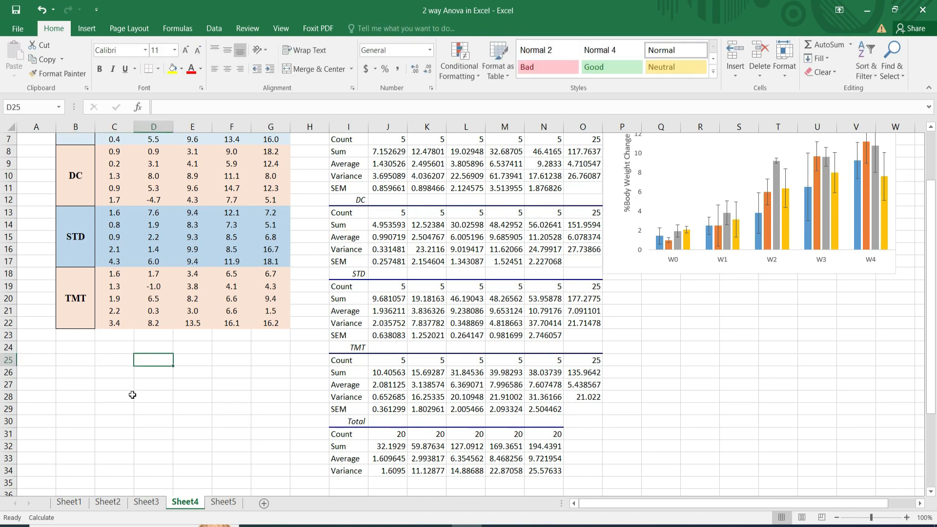
{"action": "left_click", "coordinate": [150, 435]}
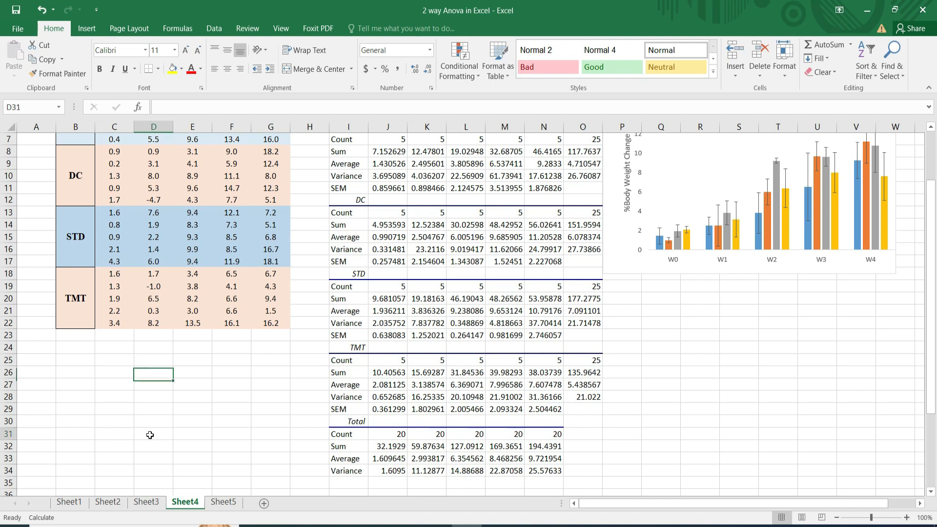
{"action": "type", "text": "T"}
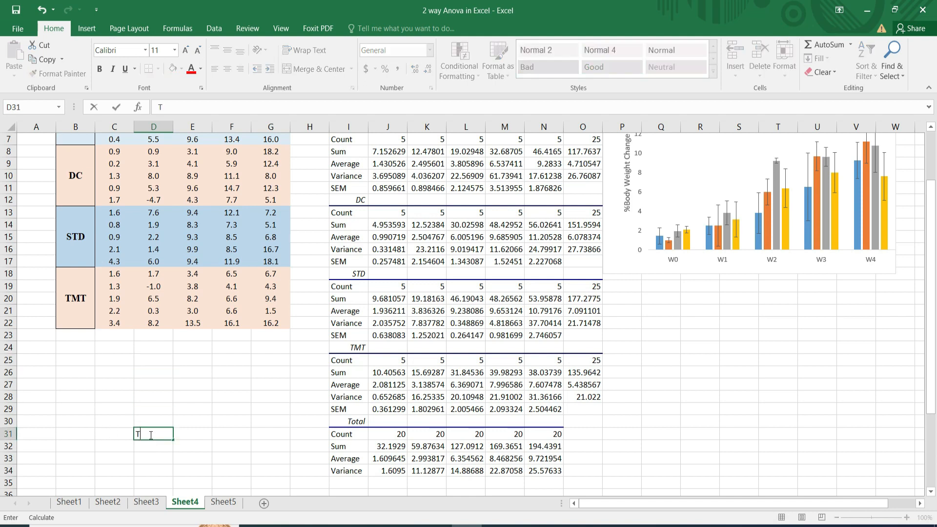
{"action": "type", "text": "ukey Test"}
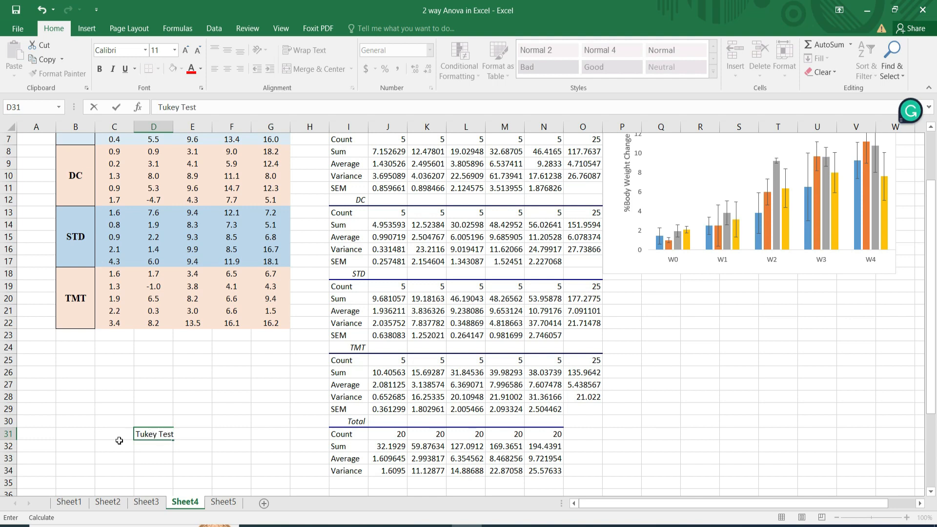
Enter the column heading "Comparison" in cell B33.
{"action": "left_click", "coordinate": [70, 460]}
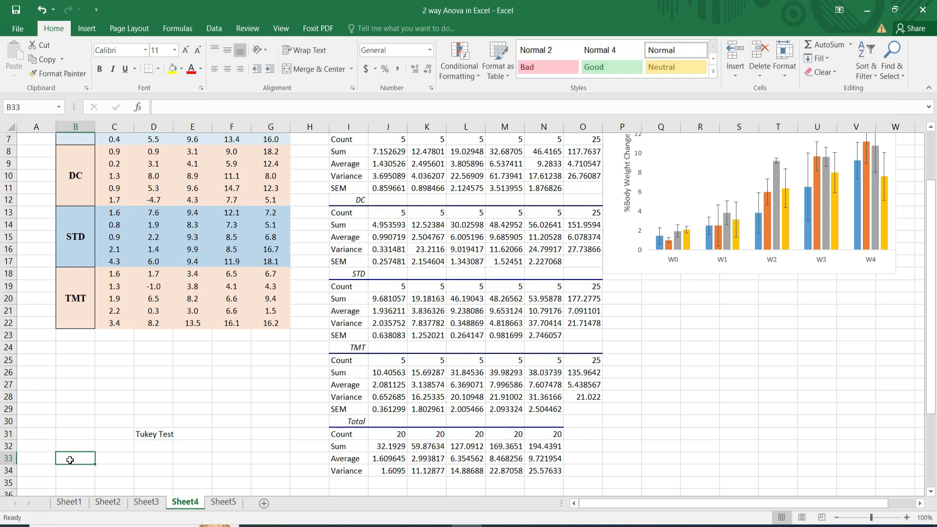
{"action": "type", "text": "Co"}
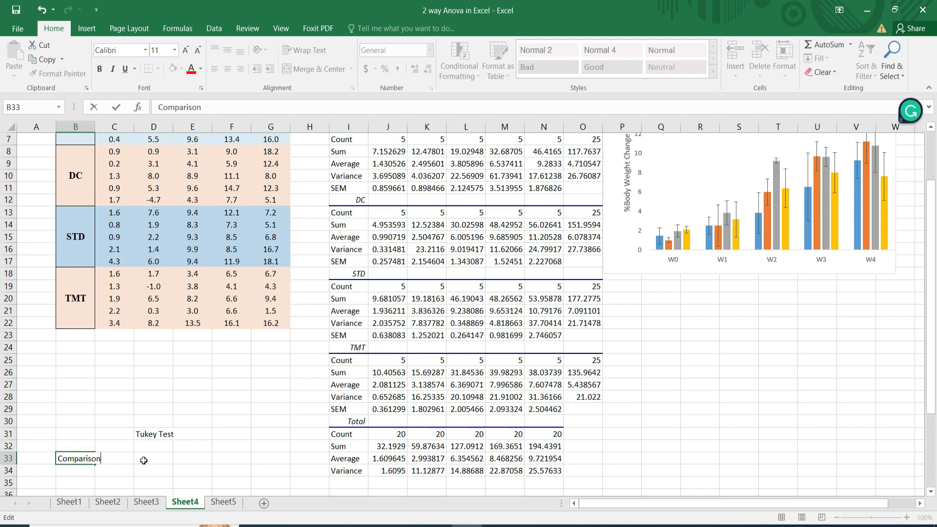
{"action": "type", "text": "mparison"}
{"action": "left_click", "coordinate": [143, 460]}
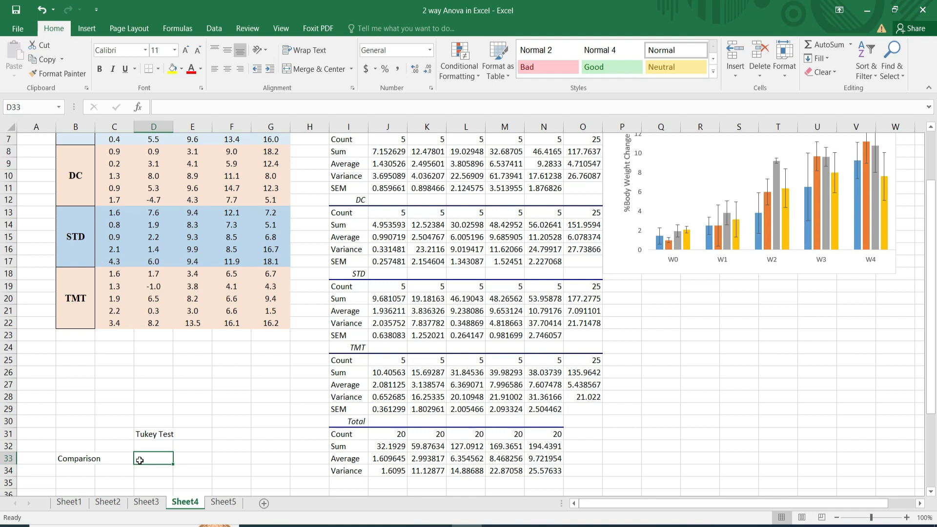
Enter the column headings "Absolute difference" in D33 and "Critical Values" in F33 of the Tukey table.
{"action": "type", "text": "Ab"}
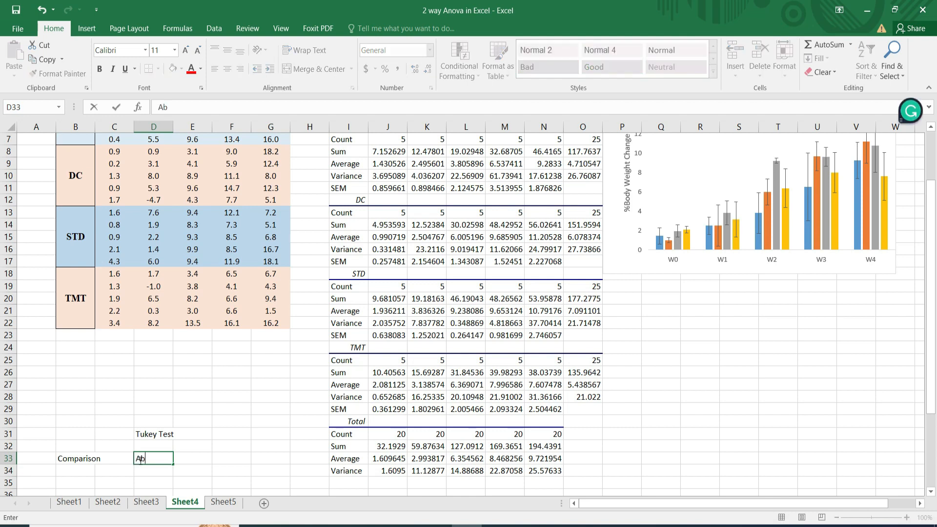
{"action": "type", "text": "solute difference"}
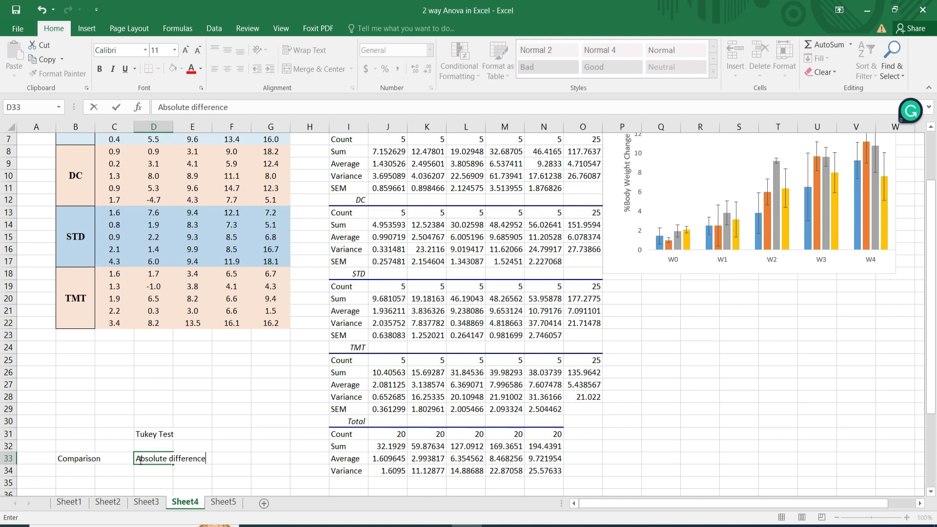
{"action": "left_click", "coordinate": [223, 459]}
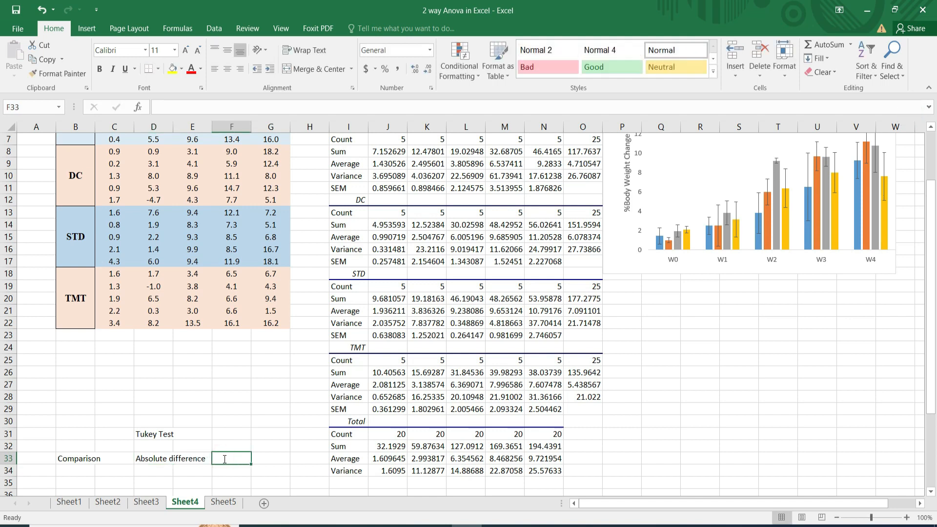
{"action": "type", "text": "Critical Values"}
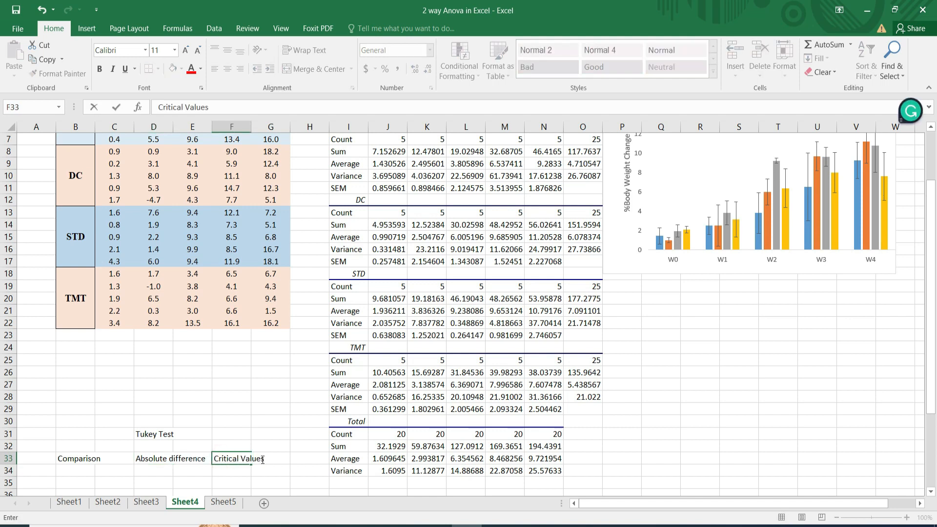
Add the column heading "Results" after "Critical Values" in row 33.
{"action": "left_click", "coordinate": [276, 459]}
{"action": "left_click", "coordinate": [287, 459]}
{"action": "left_click", "coordinate": [297, 457]}
{"action": "left_click", "coordinate": [275, 459]}
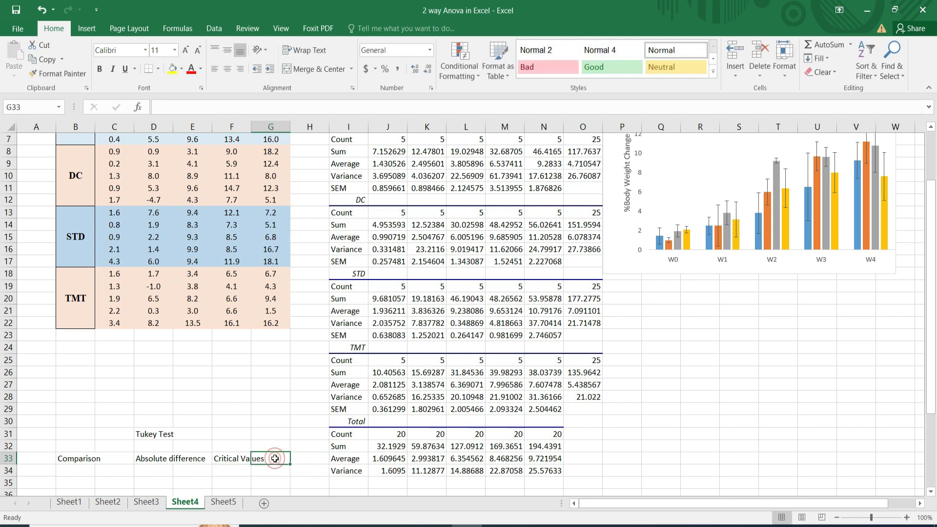
{"action": "left_click", "coordinate": [296, 458]}
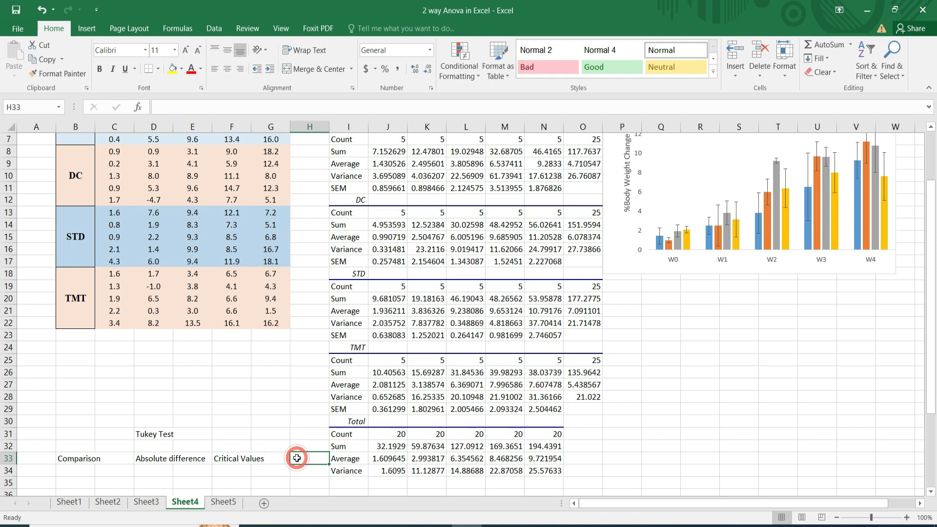
{"action": "type", "text": "Results"}
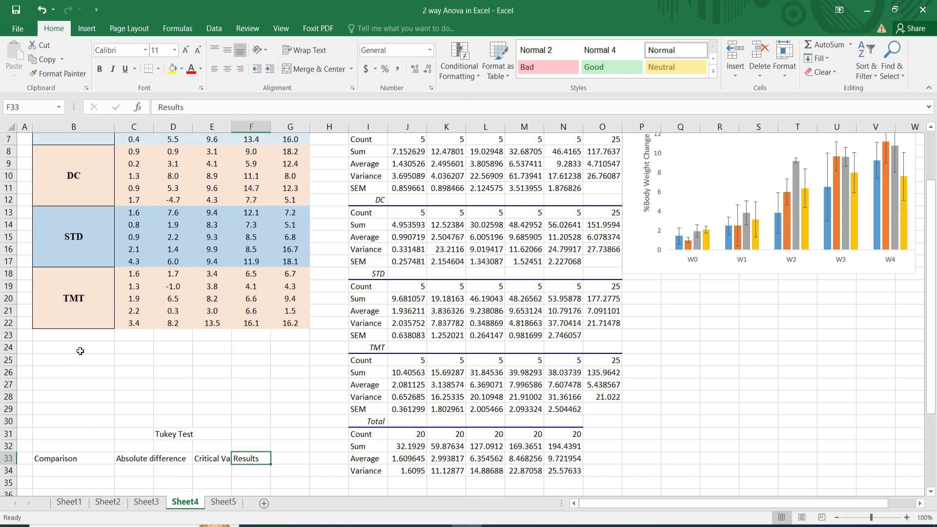
Label cell B24 "k" and enter 4 beside it in C24.
{"action": "left_click", "coordinate": [78, 351]}
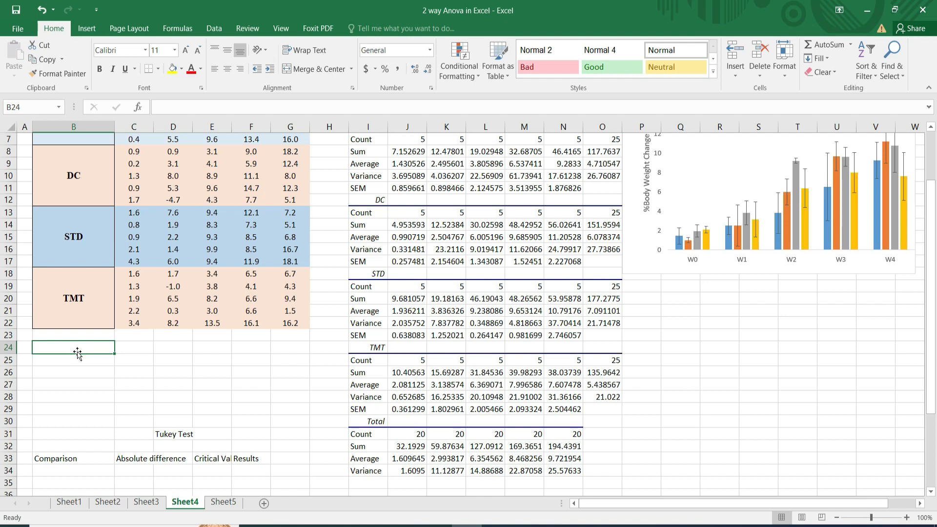
{"action": "type", "text": "K"}
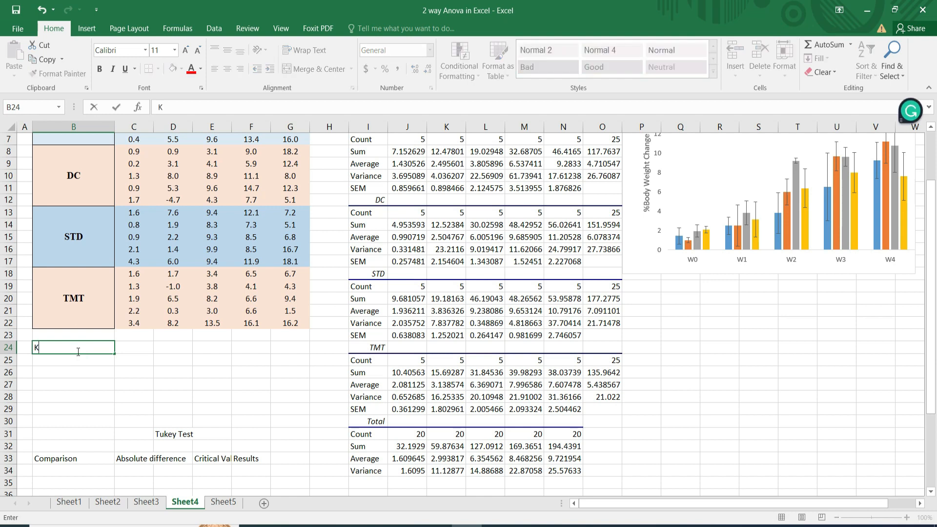
{"action": "key", "text": "BackSpace"}
{"action": "type", "text": "k"}
{"action": "left_click", "coordinate": [127, 347]}
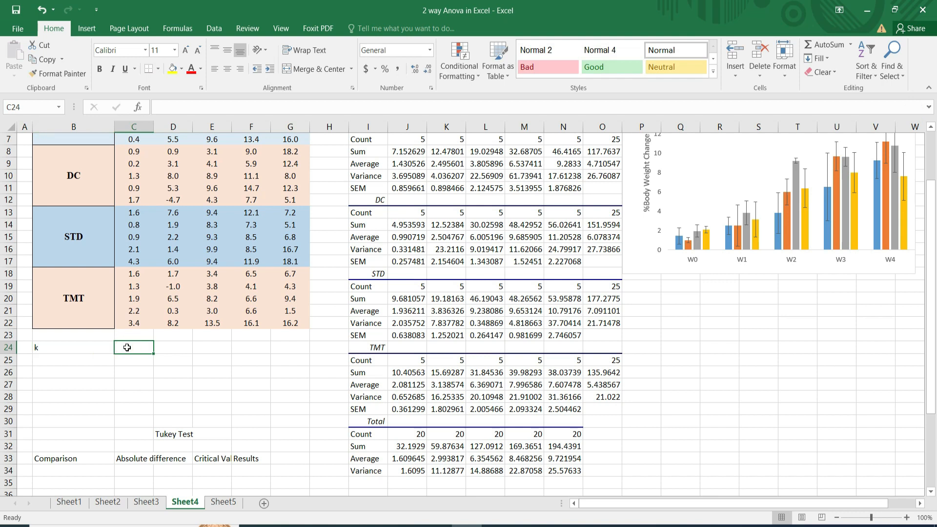
{"action": "type", "text": "4"}
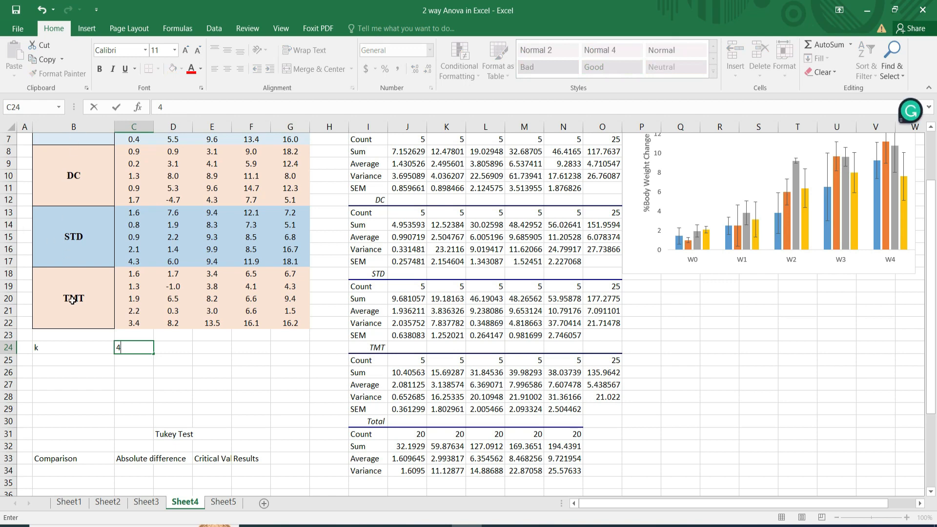
Label cell B25 "No. of Observation" and enter 25 in C25.
{"action": "left_click", "coordinate": [50, 361]}
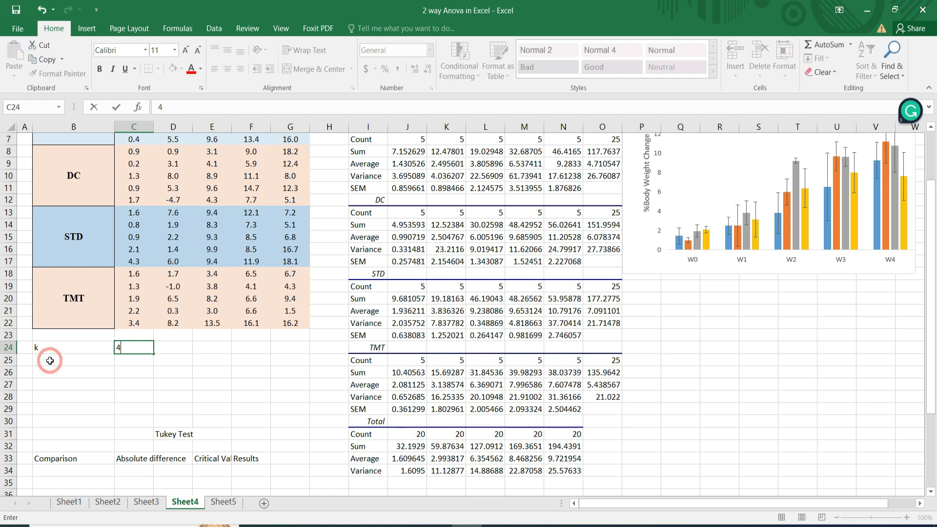
{"action": "type", "text": "N"}
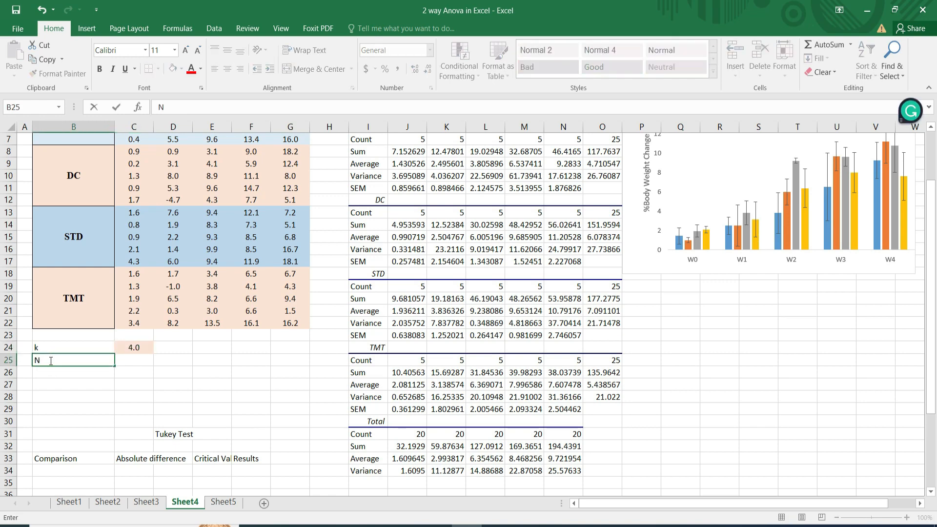
{"action": "type", "text": "o. of Observation"}
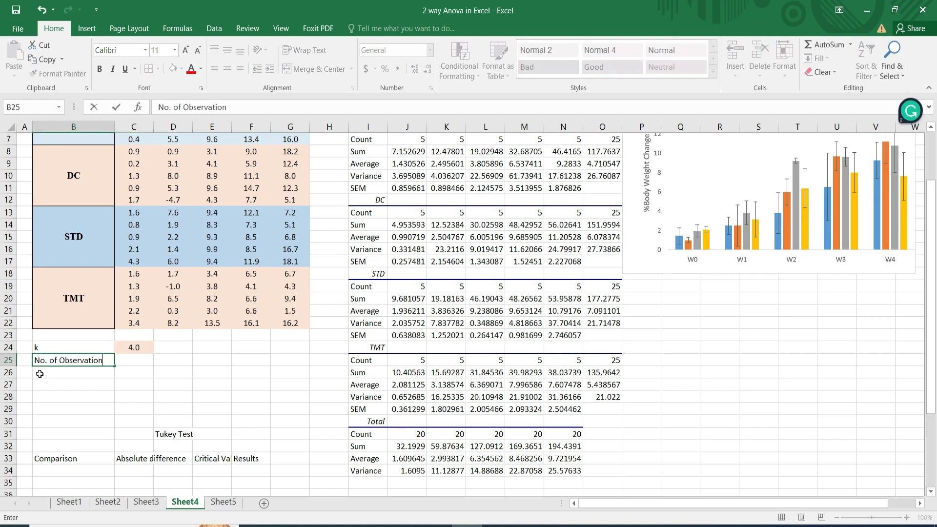
{"action": "key", "text": "Return"}
{"action": "left_click", "coordinate": [129, 362]}
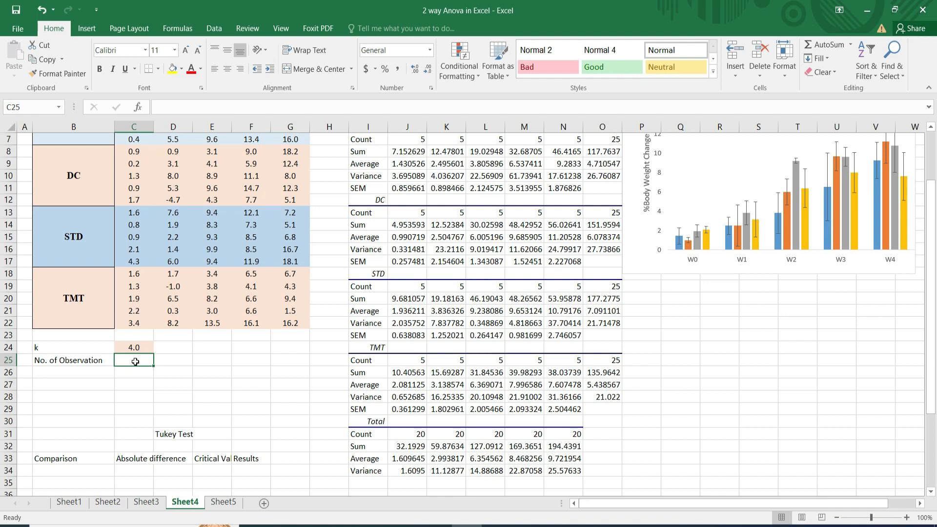
{"action": "type", "text": "25"}
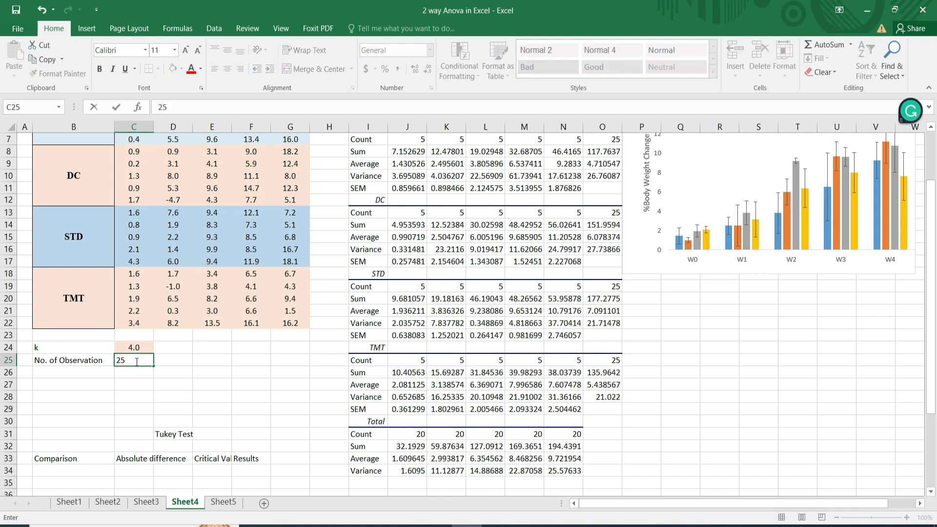
Label cell B26 "df" and enter the ANOVA table's Within degrees of freedom, 80, in C26.
{"action": "left_click", "coordinate": [59, 372]}
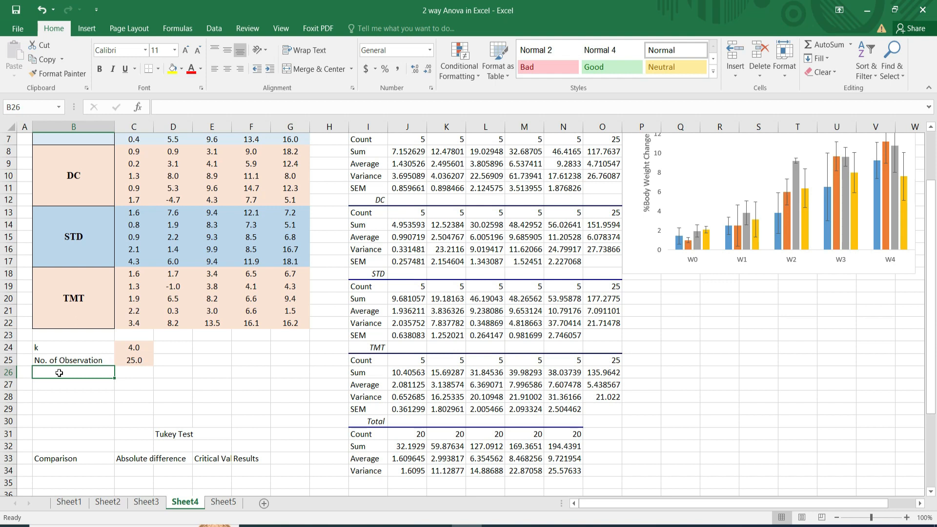
{"action": "type", "text": "df"}
{"action": "left_click", "coordinate": [130, 372]}
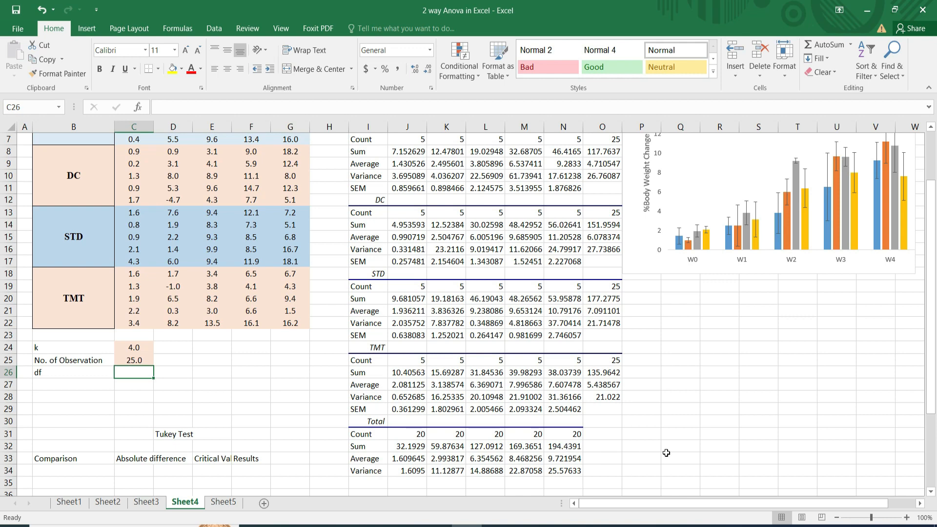
{"action": "left_click", "coordinate": [931, 492]}
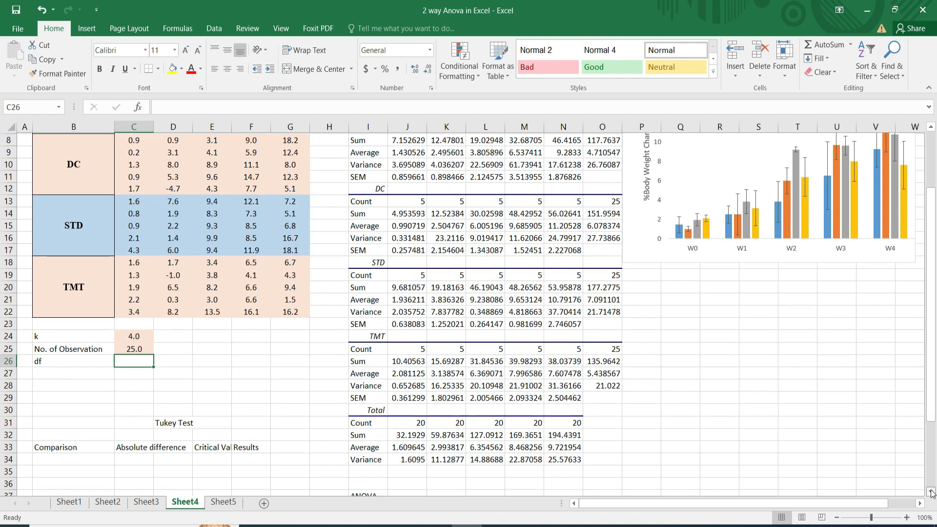
{"action": "left_click", "coordinate": [931, 492]}
{"action": "left_click", "coordinate": [930, 492]}
{"action": "left_click", "coordinate": [931, 492]}
{"action": "left_click", "coordinate": [931, 492]}
{"action": "left_click", "coordinate": [931, 492]}
{"action": "left_click", "coordinate": [931, 492]}
{"action": "left_click", "coordinate": [931, 492]}
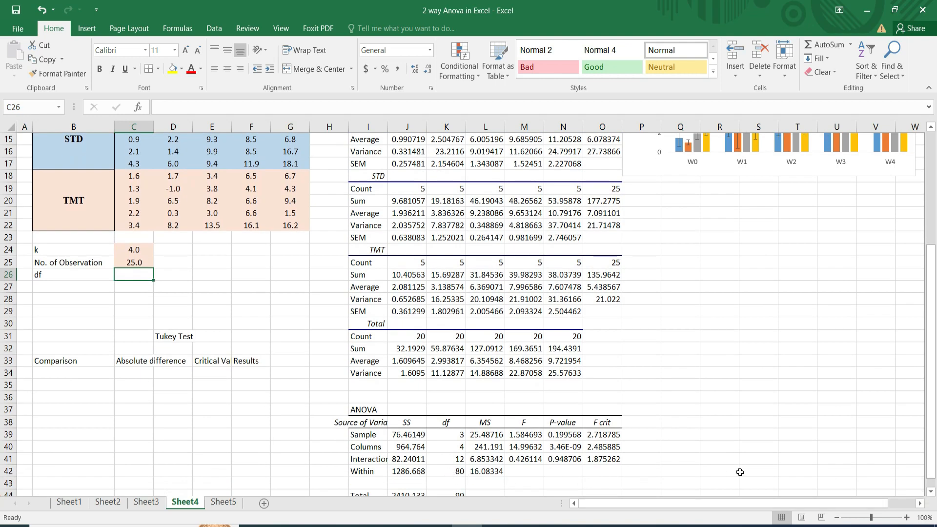
{"action": "left_click", "coordinate": [931, 492]}
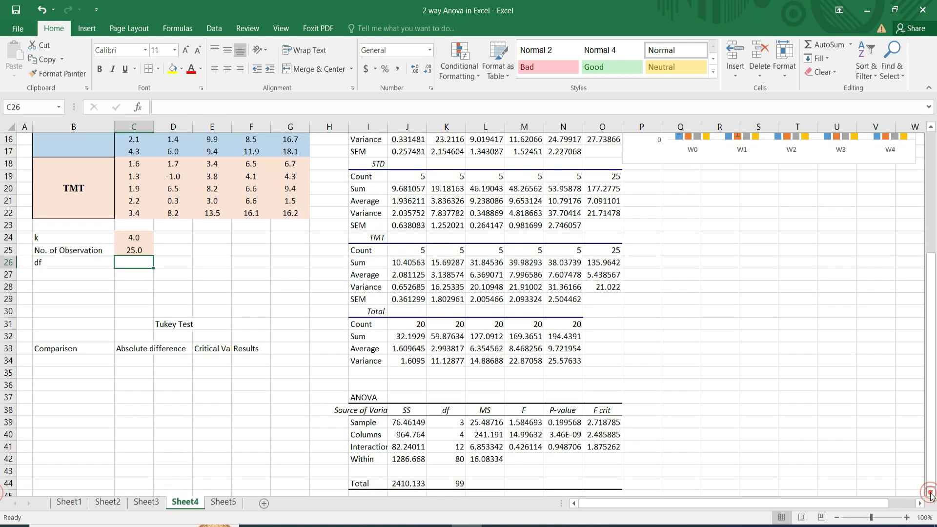
{"action": "left_click", "coordinate": [450, 461]}
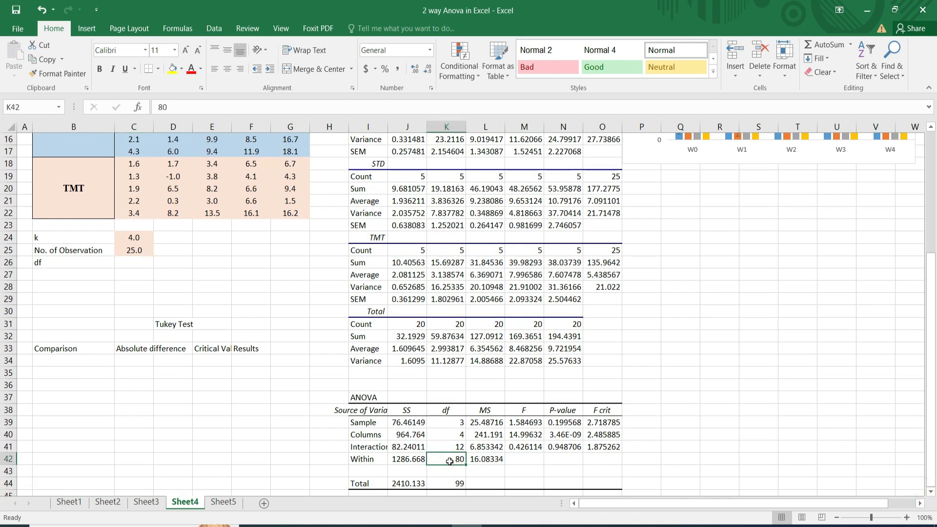
{"action": "left_click", "coordinate": [131, 261]}
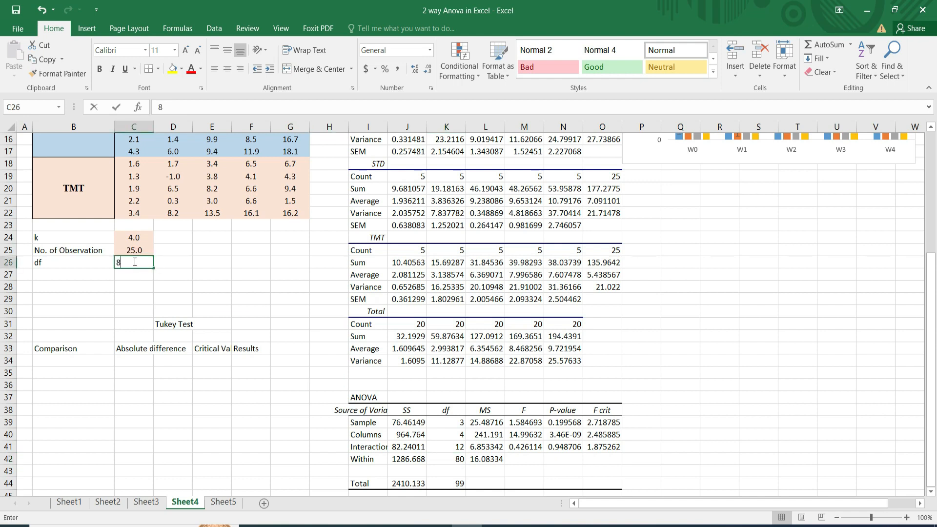
{"action": "type", "text": "80"}
Label cell B27 "Ms" and copy the ANOVA table's Within MS value from L42 into C27.
{"action": "left_click", "coordinate": [58, 274]}
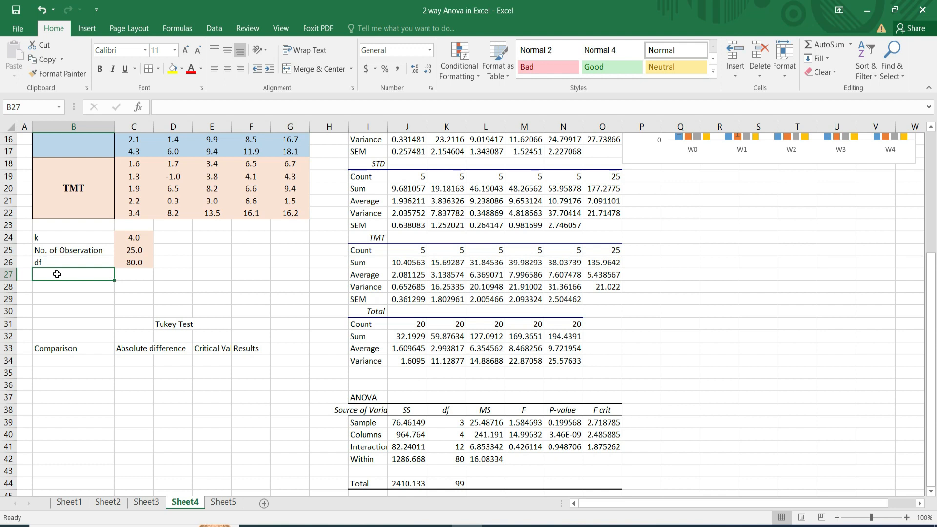
{"action": "type", "text": "Ms"}
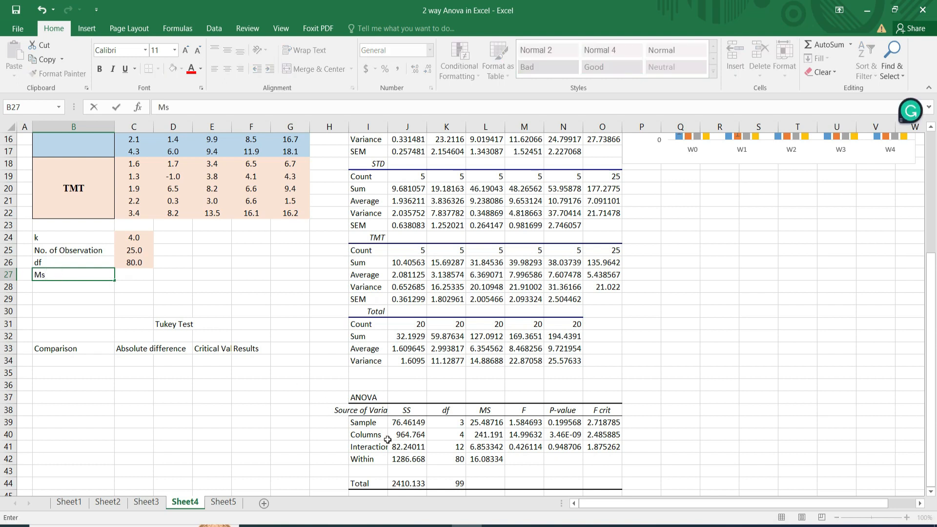
{"action": "left_click", "coordinate": [485, 459]}
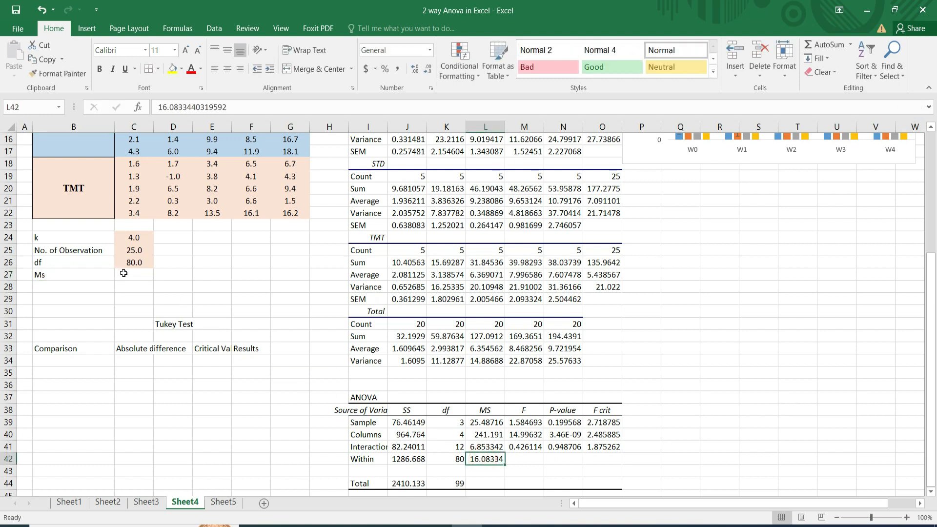
{"action": "key", "text": "ctrl+c"}
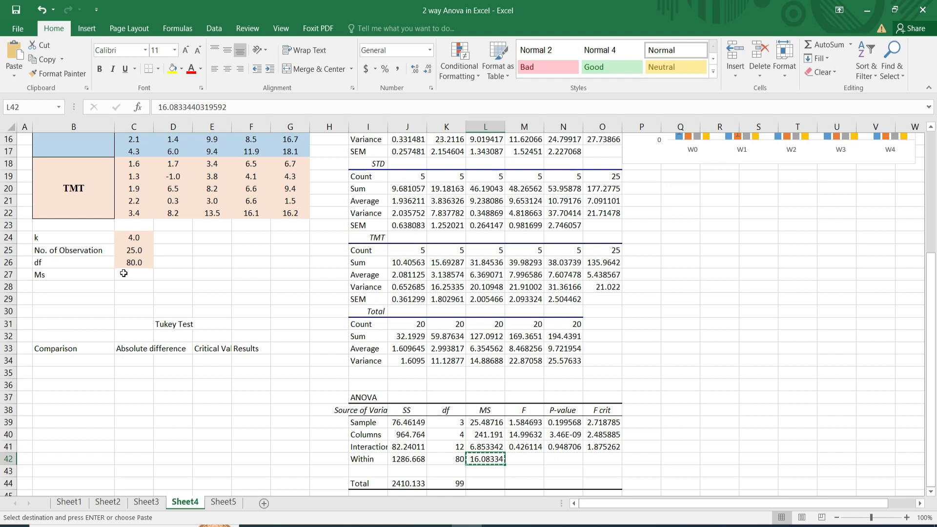
{"action": "left_click", "coordinate": [124, 273]}
{"action": "key", "text": "ctrl+v"}
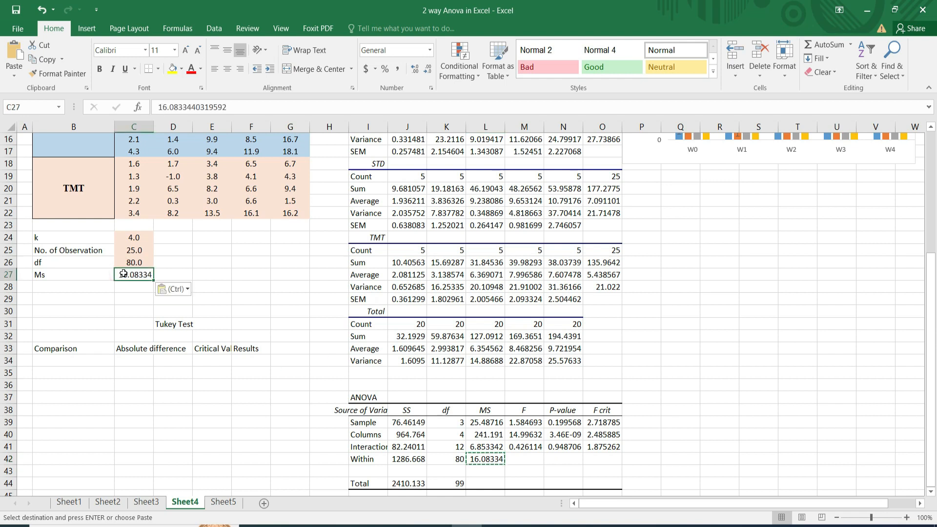
Label cell B28 "Combination" and enter 6 in C28.
{"action": "left_click", "coordinate": [60, 285]}
{"action": "type", "text": "Combi"}
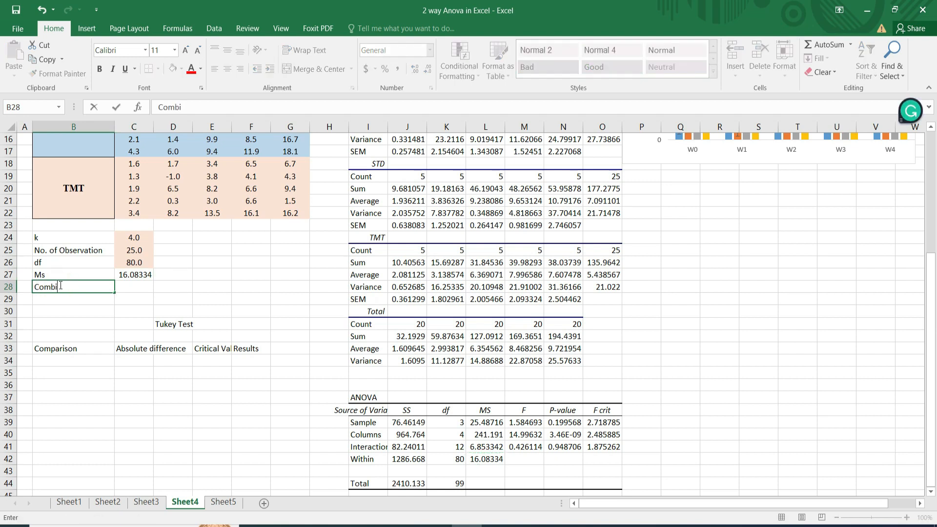
{"action": "type", "text": "nation"}
{"action": "left_click", "coordinate": [137, 287]}
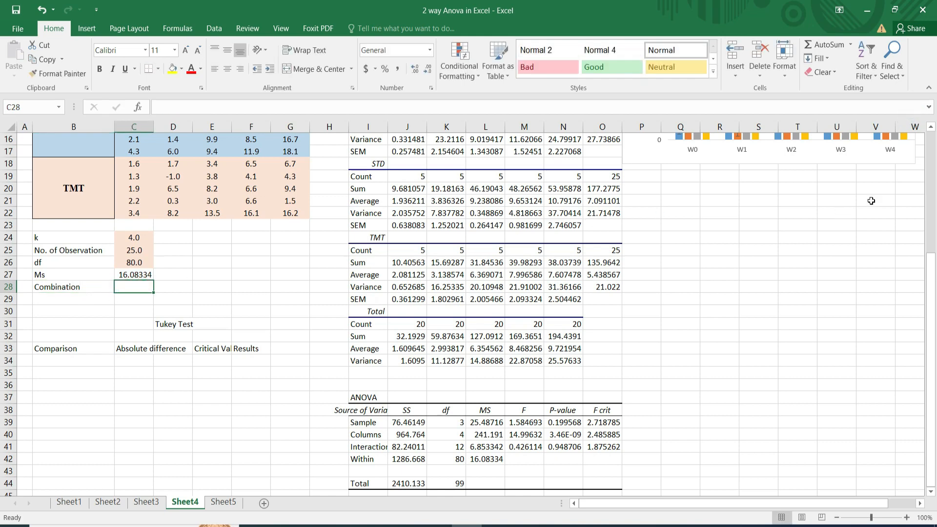
{"action": "left_click_drag", "start_coordinate": [931, 129], "coordinate": [932, 128]}
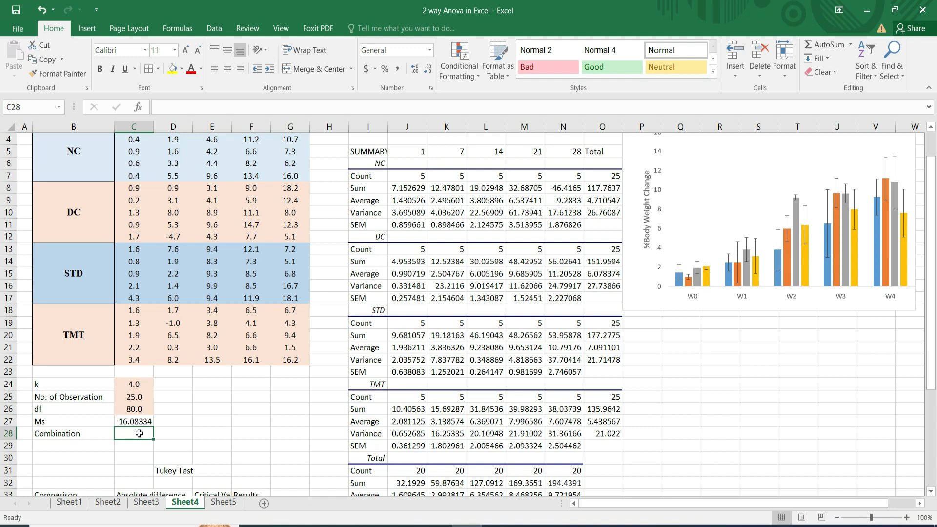
{"action": "type", "text": "6"}
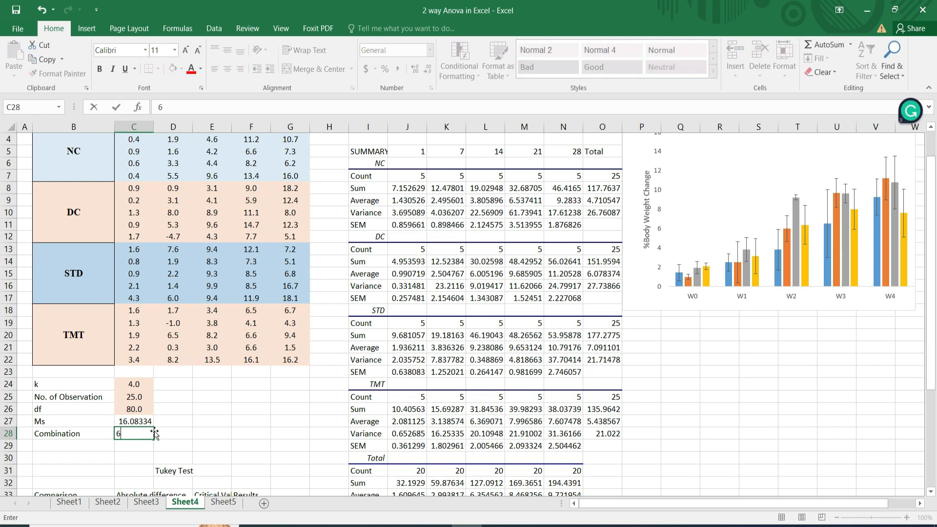
{"action": "left_click", "coordinate": [171, 435]}
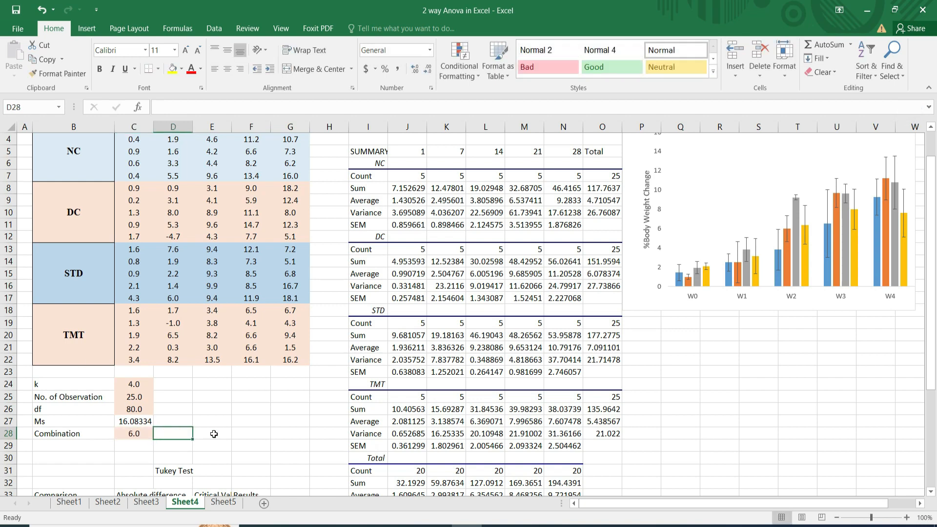
Enter the group list "1,2,3,4" in cell R25.
{"action": "left_click", "coordinate": [715, 398]}
{"action": "type", "text": "1"}
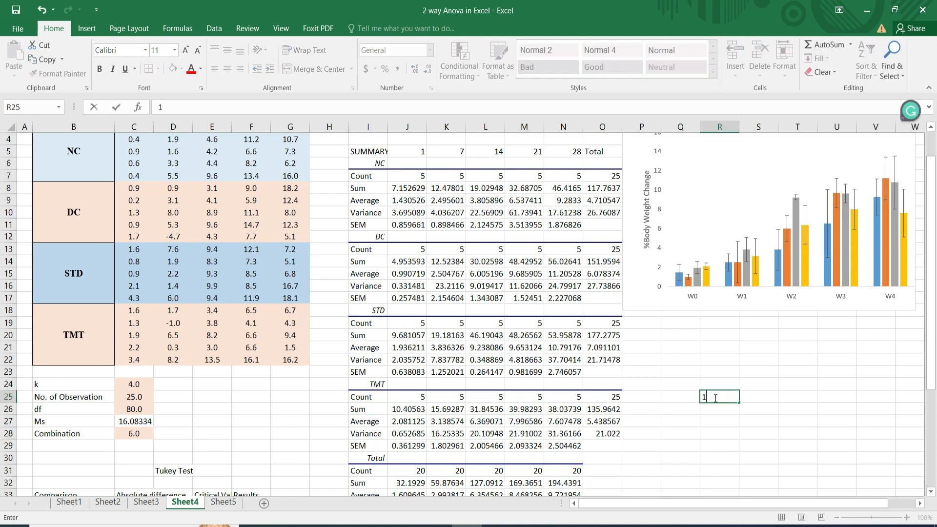
{"action": "type", "text": ",2"}
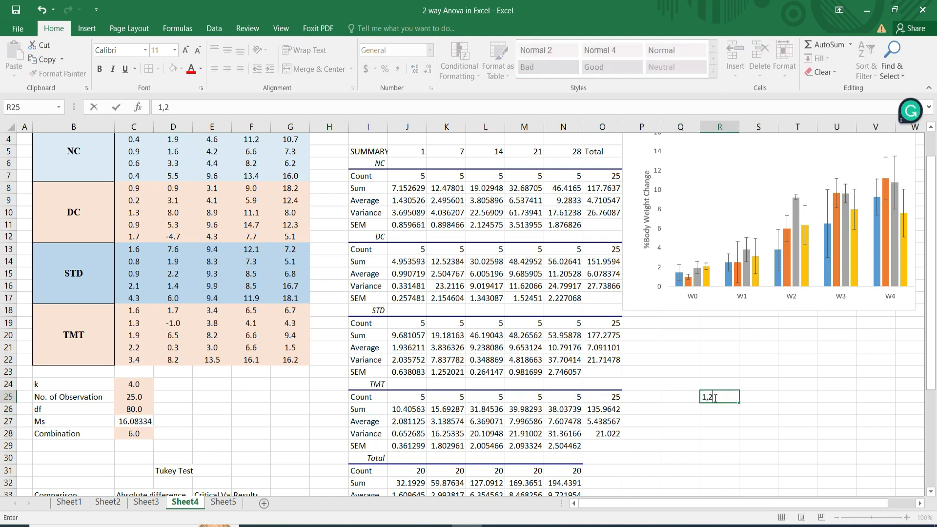
{"action": "type", "text": ",3,4"}
Enter the group pairs starting with group 1, 12, 13 and 14, in cells R26 to T26.
{"action": "left_click", "coordinate": [708, 409]}
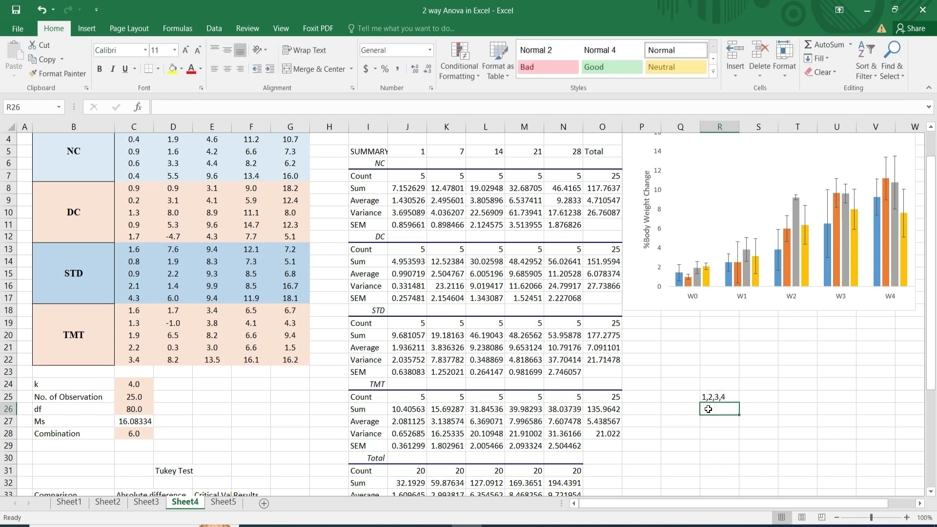
{"action": "type", "text": "12"}
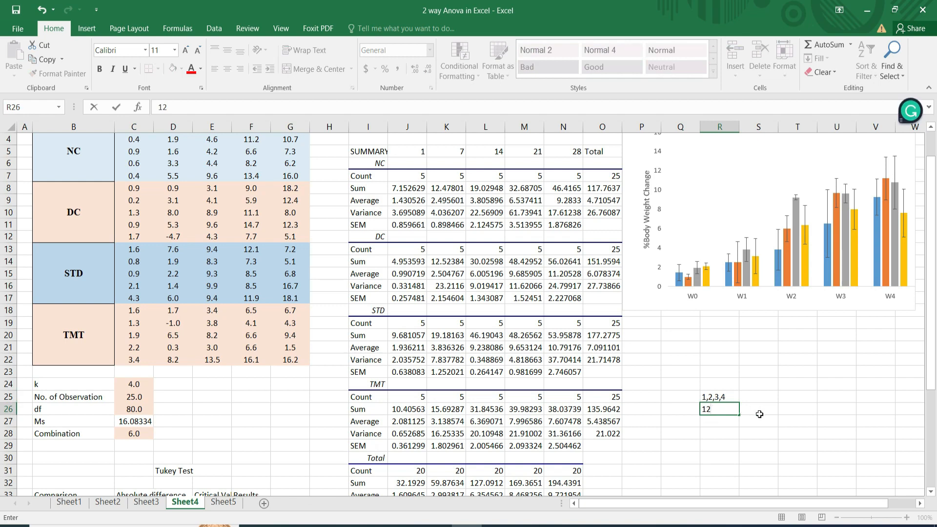
{"action": "left_click", "coordinate": [753, 413]}
{"action": "type", "text": "13"}
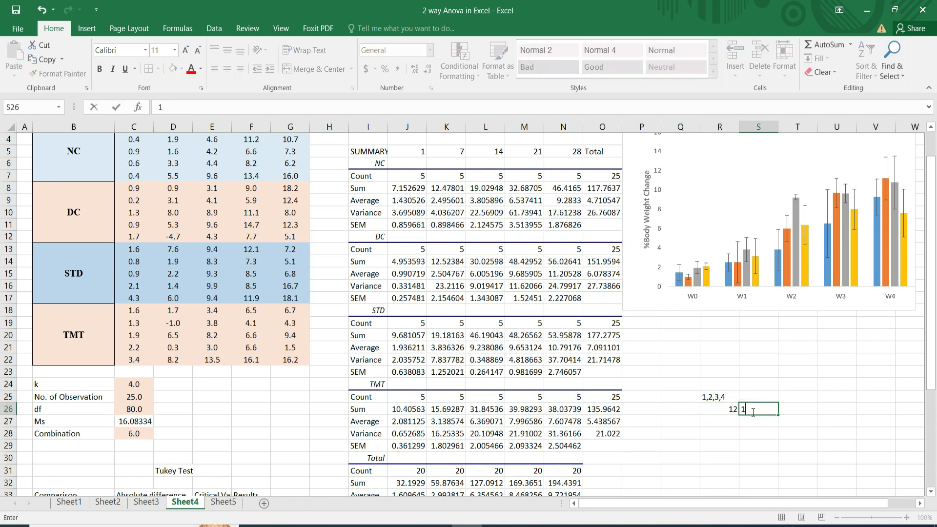
{"action": "left_click", "coordinate": [798, 412]}
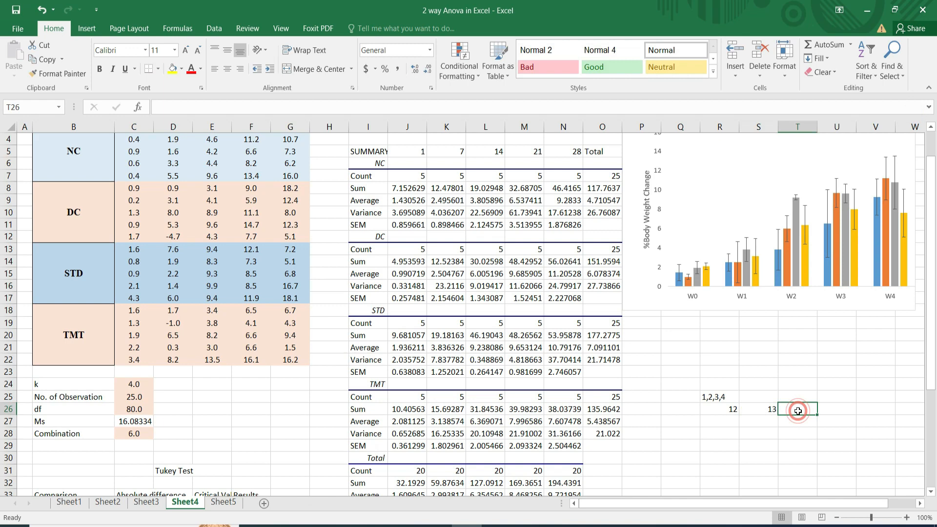
{"action": "type", "text": "1"}
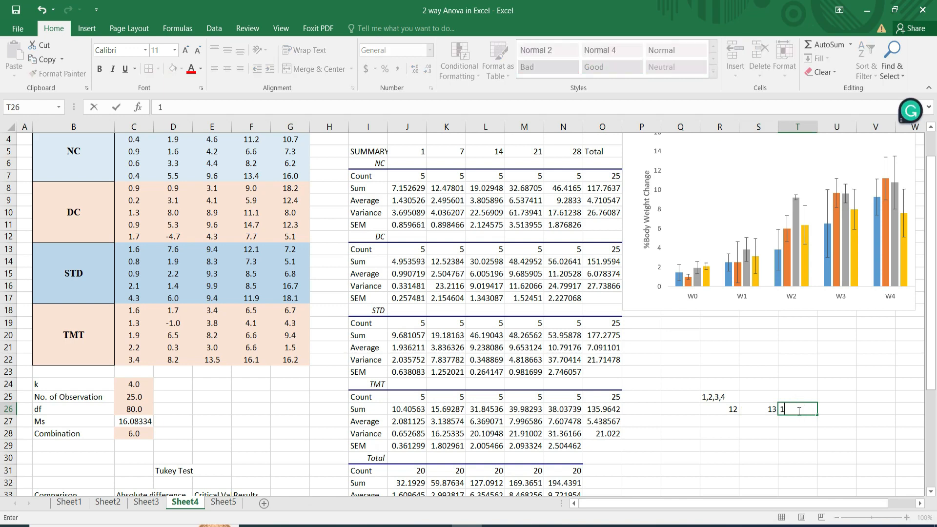
{"action": "type", "text": "4"}
Enter the remaining group pairs: 23 in R27, 24 in S27 and 34 in R28.
{"action": "left_click", "coordinate": [721, 424]}
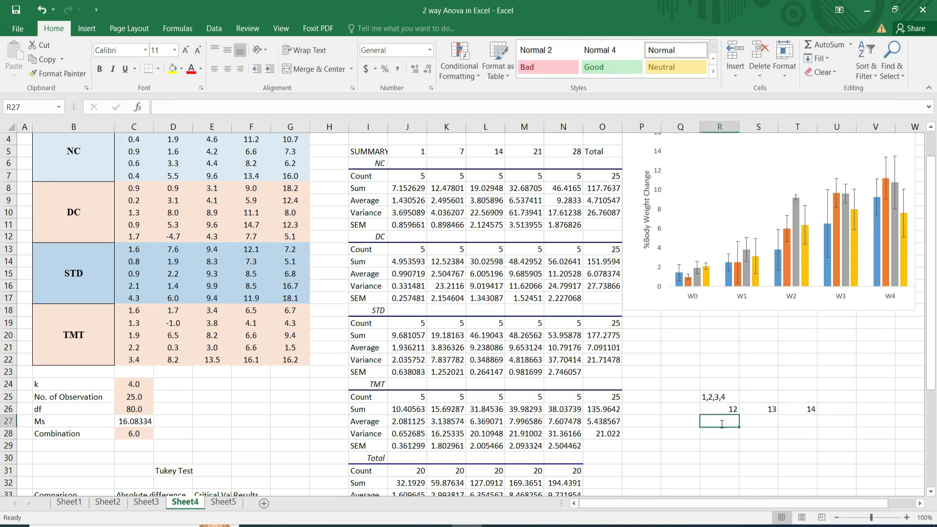
{"action": "type", "text": "23"}
{"action": "left_click", "coordinate": [764, 424]}
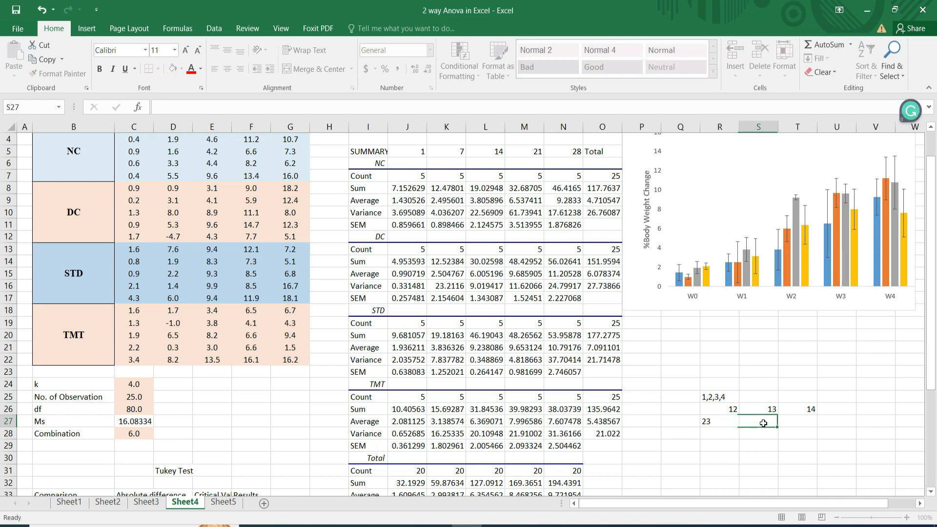
{"action": "type", "text": "24"}
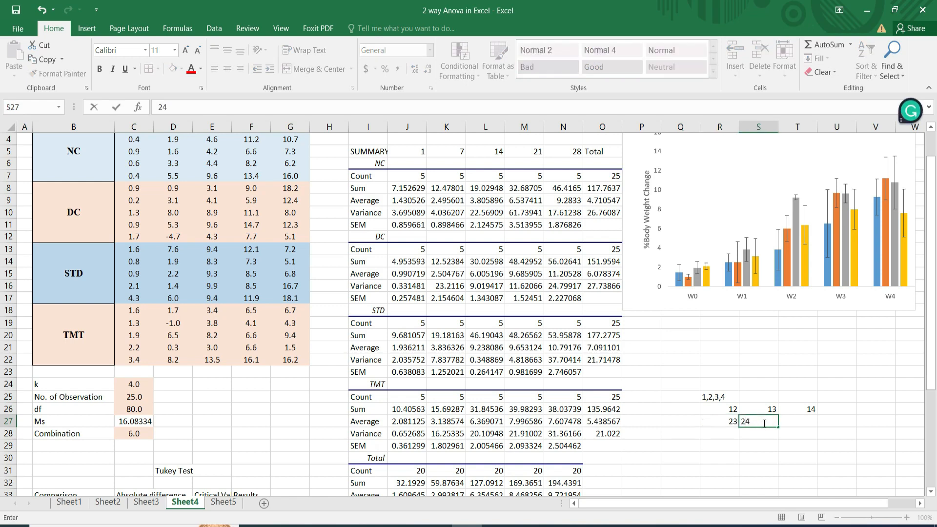
{"action": "left_click", "coordinate": [761, 433]}
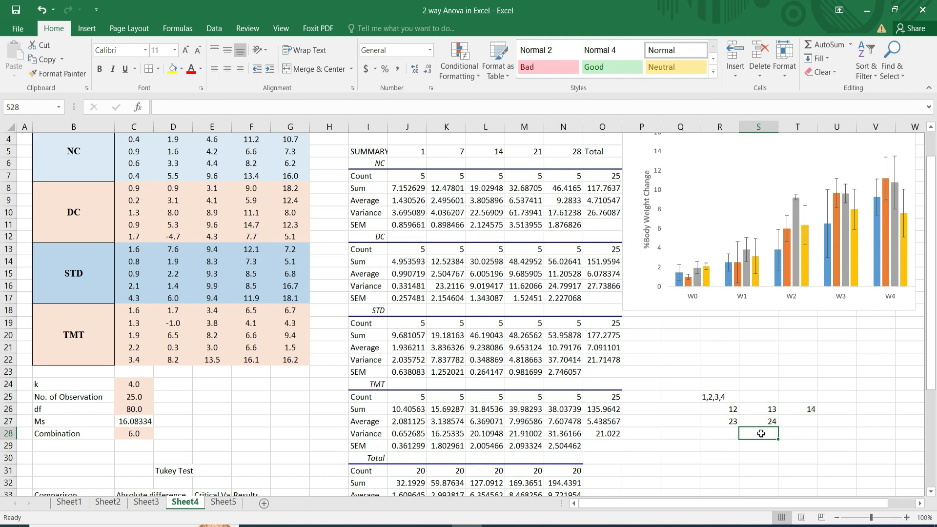
{"action": "left_click", "coordinate": [731, 433]}
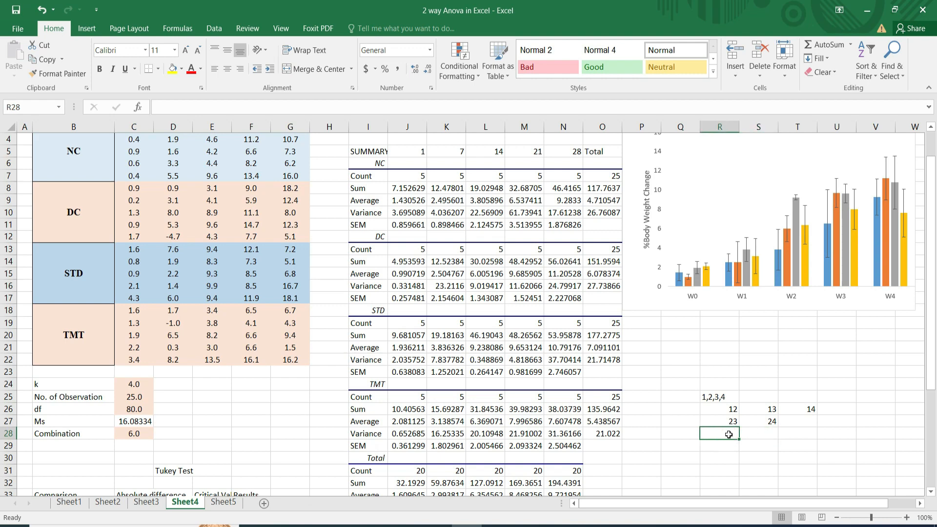
{"action": "type", "text": "34"}
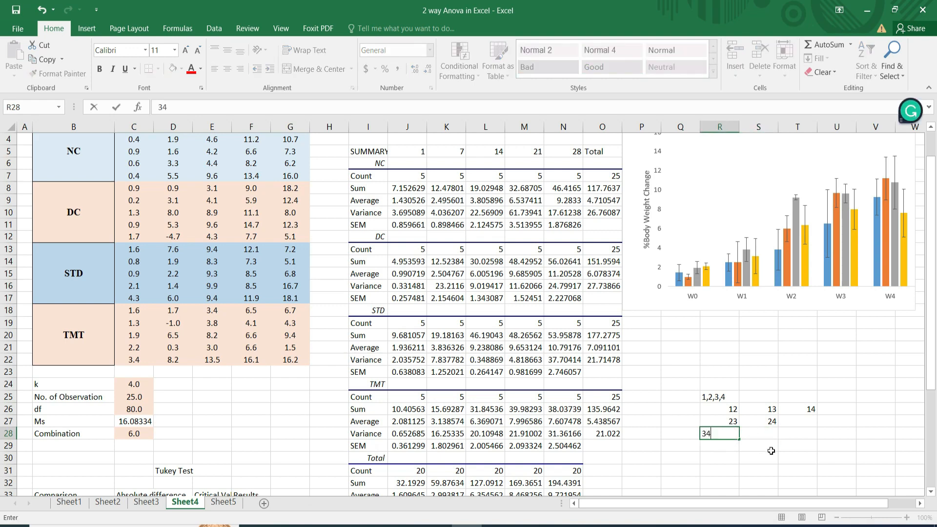
{"action": "left_click", "coordinate": [772, 451]}
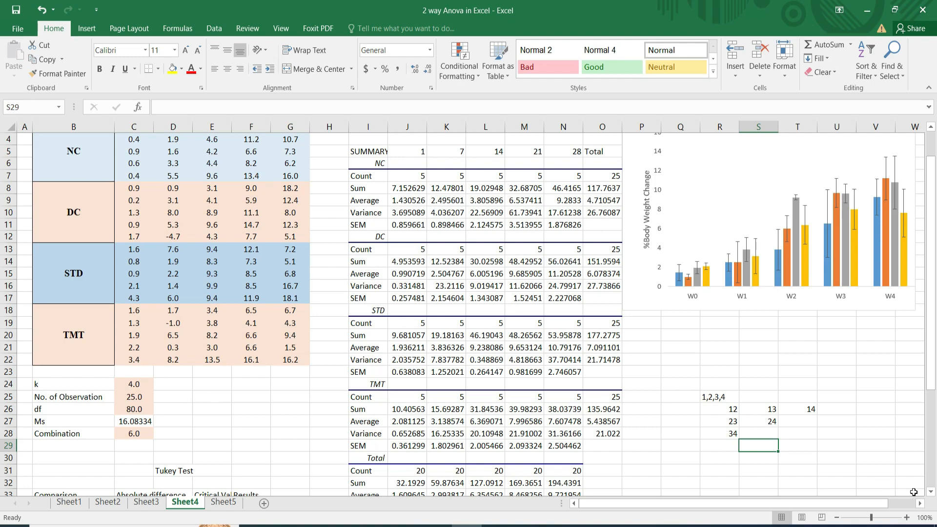
Label cell B30 "Q Value".
{"action": "left_click", "coordinate": [932, 492]}
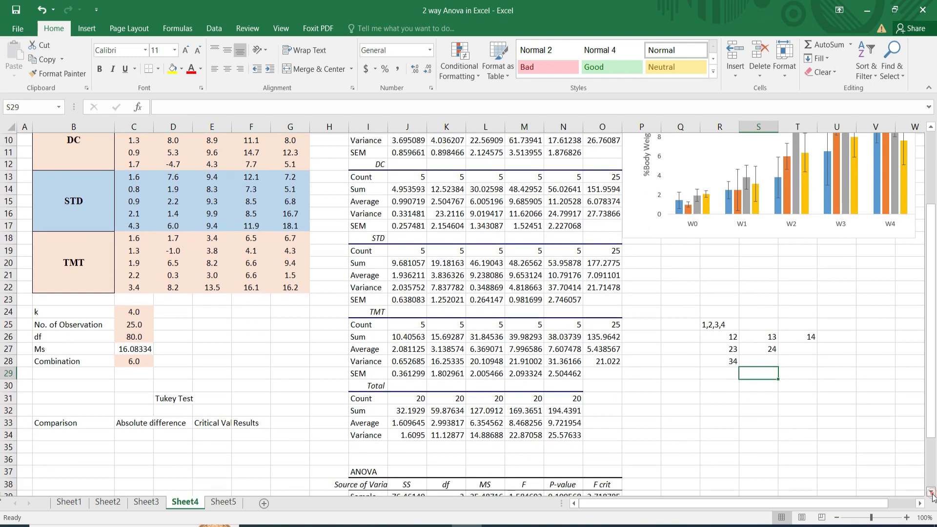
{"action": "left_click", "coordinate": [932, 493]}
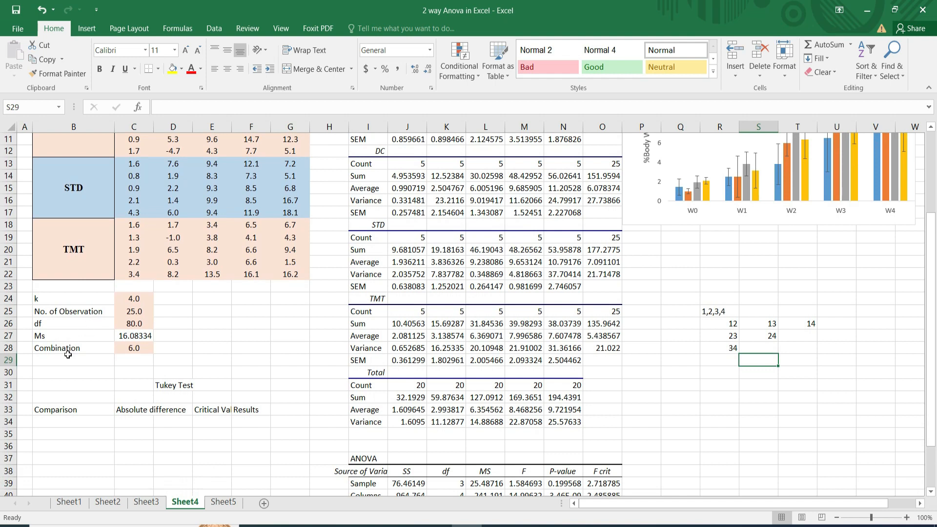
{"action": "left_click", "coordinate": [54, 373]}
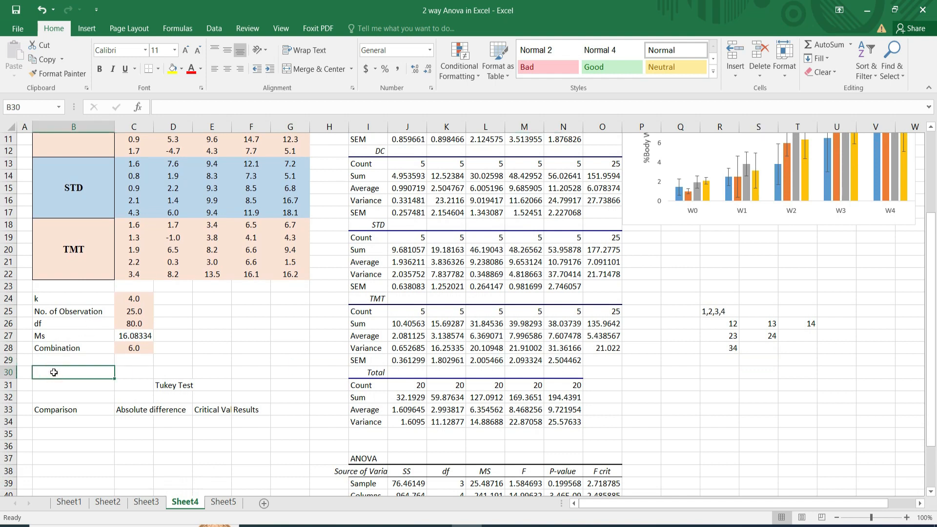
{"action": "type", "text": "Q "}
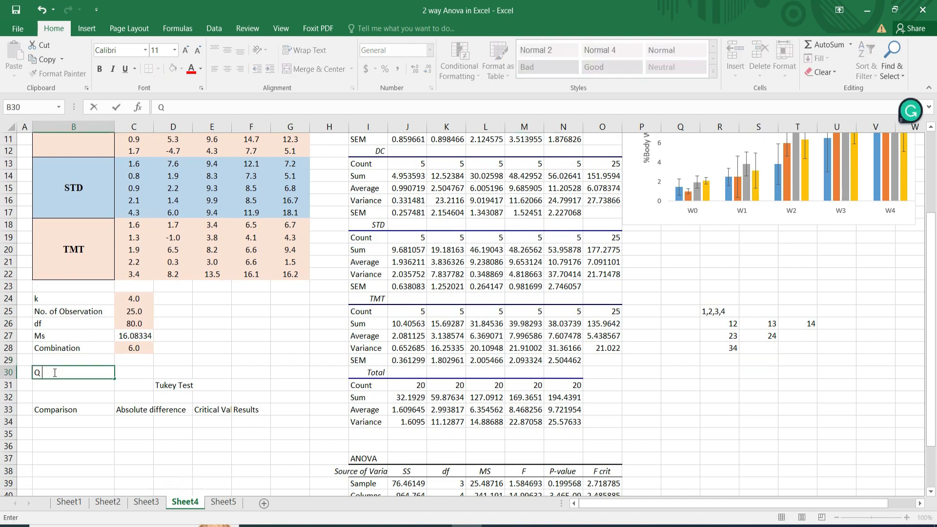
{"action": "type", "text": "Value"}
{"action": "left_click", "coordinate": [151, 375]}
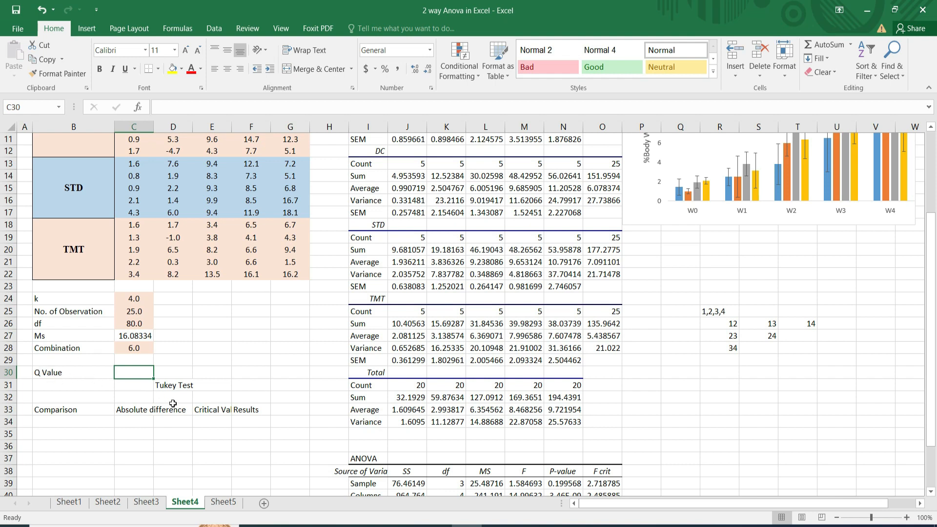
Enter "NC Vs DC" in cell B34 as the first entry under the Comparison heading.
{"action": "left_click", "coordinate": [50, 423]}
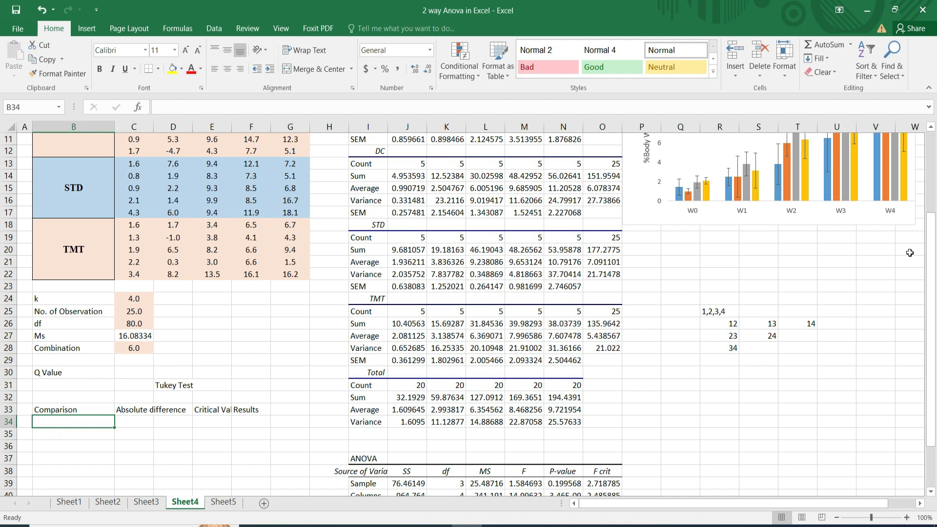
{"action": "left_click", "coordinate": [920, 503]}
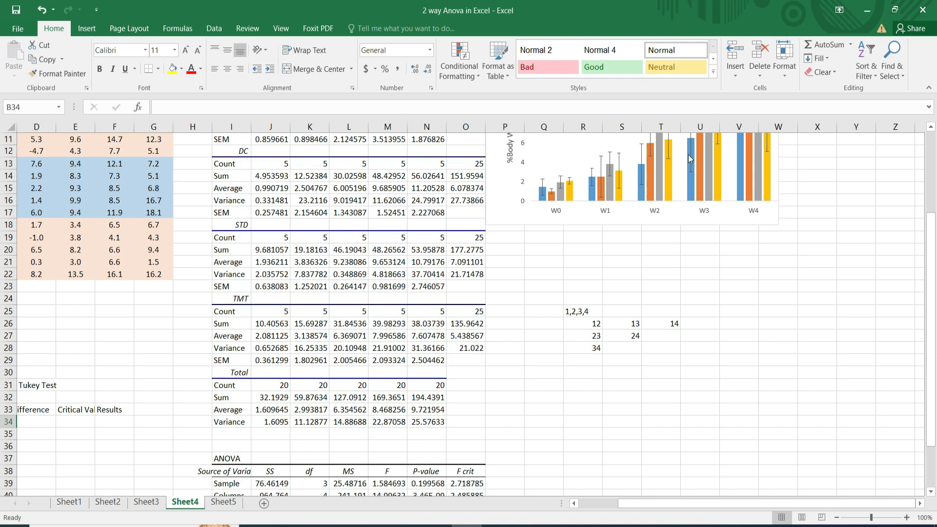
{"action": "left_click", "coordinate": [930, 128]}
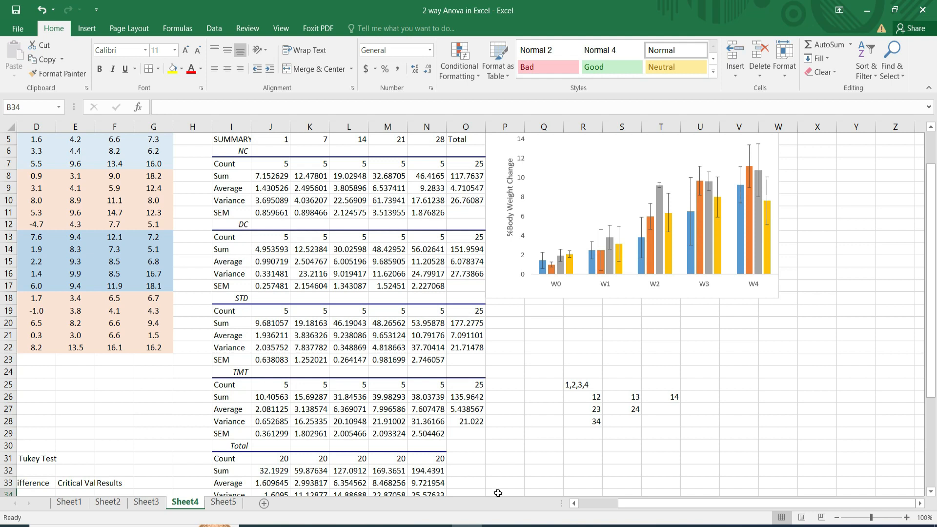
{"action": "left_click", "coordinate": [575, 503]}
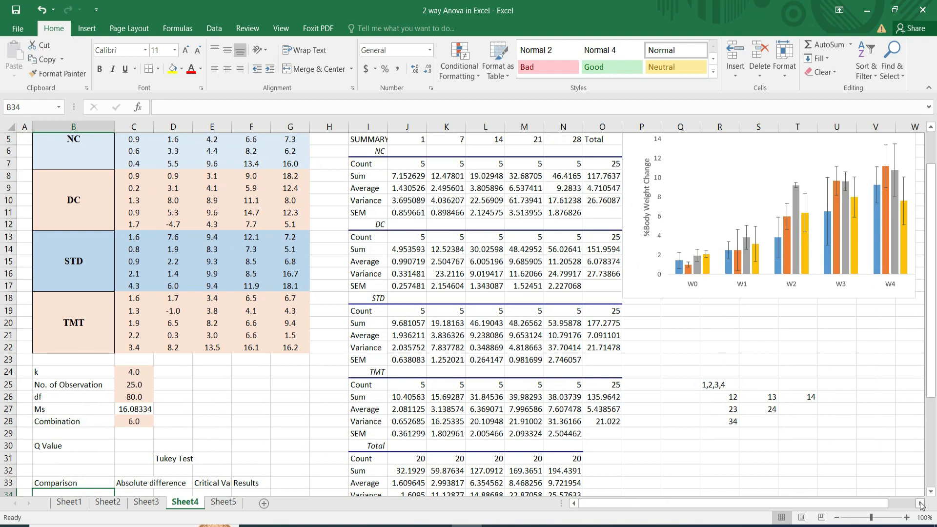
{"action": "left_click", "coordinate": [932, 492]}
{"action": "left_click", "coordinate": [933, 492]}
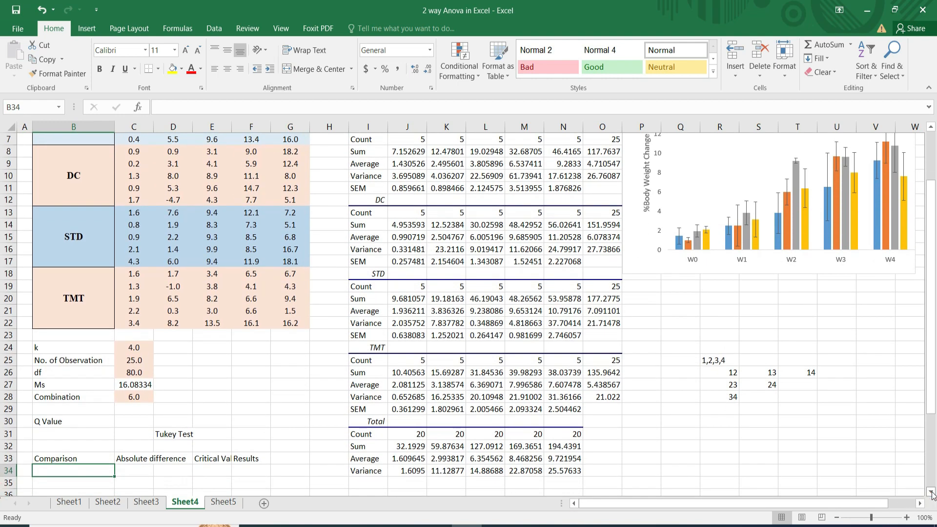
{"action": "double_click", "coordinate": [51, 472]}
{"action": "type", "text": "NC Vs"}
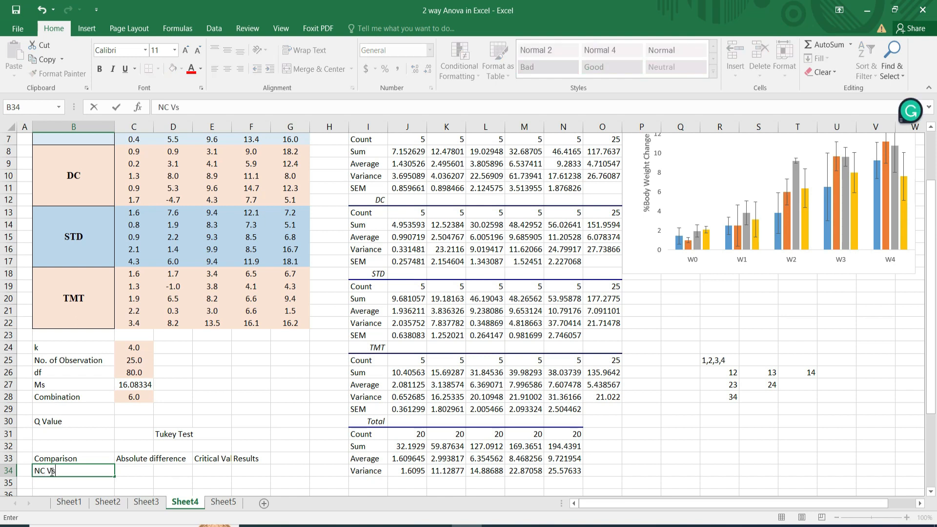
{"action": "type", "text": " DC"}
Enter "DC Vs STD" in cell B35 as the second comparison.
{"action": "left_click", "coordinate": [46, 484]}
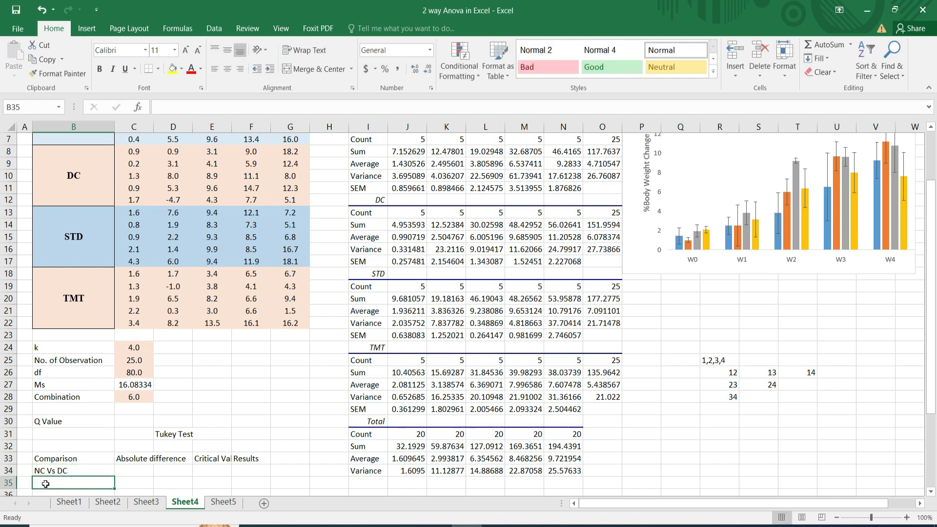
{"action": "type", "text": "DC Vs STD"}
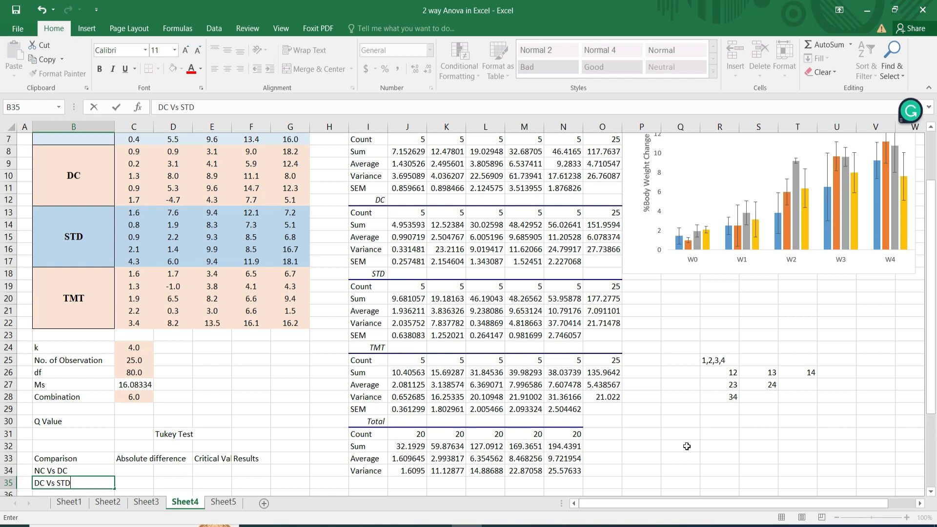
{"action": "left_click", "coordinate": [931, 492]}
{"action": "left_click", "coordinate": [931, 492]}
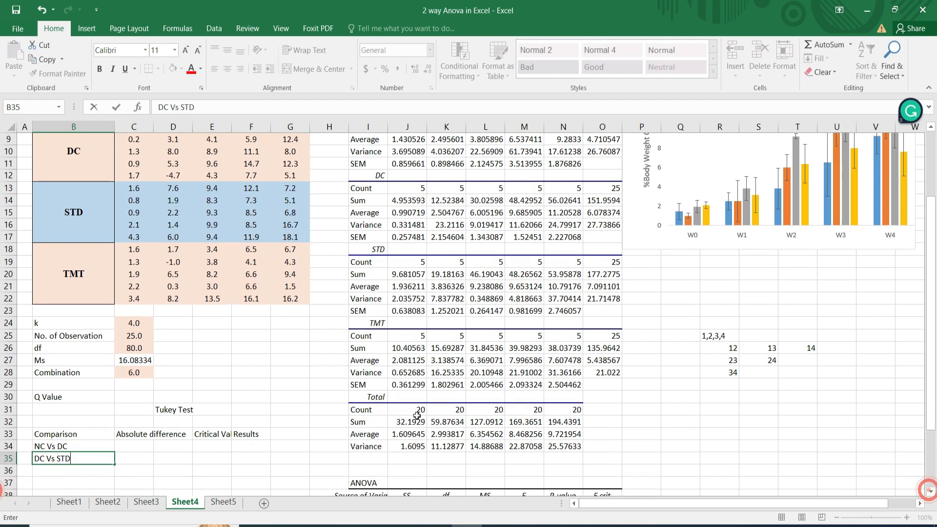
{"action": "key", "text": "Return"}
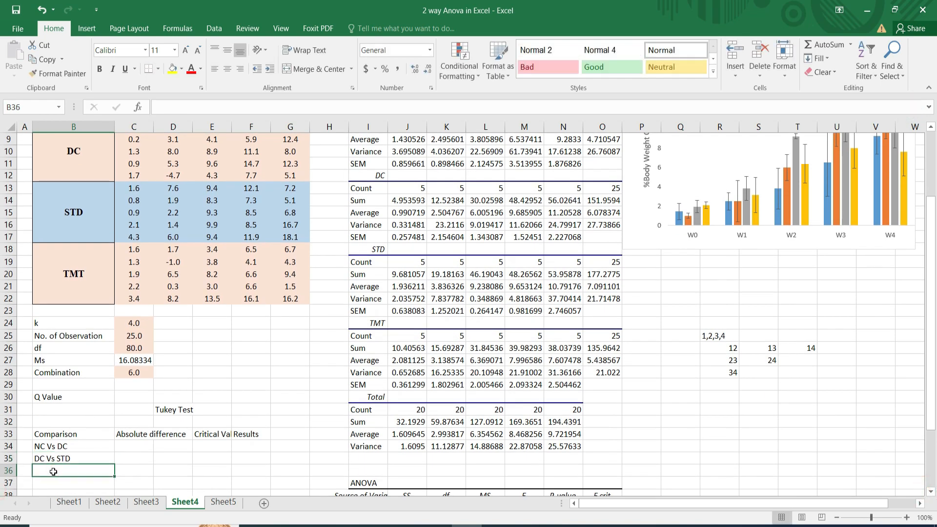
Enter "Dc Vs TST" in cell B36 as the third comparison.
{"action": "type", "text": "Dc Vs STD"}
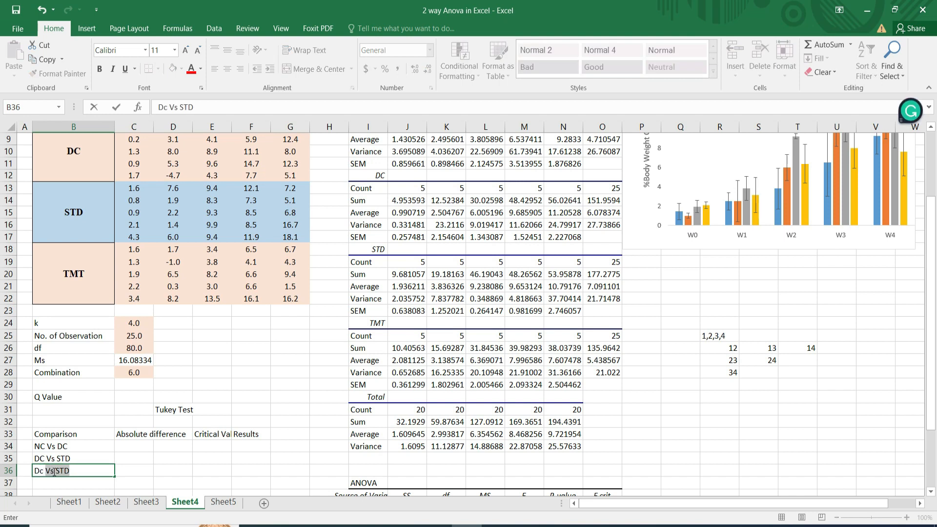
{"action": "left_click", "coordinate": [72, 469]}
{"action": "key", "text": "BackSpace"}
{"action": "key", "text": "BackSpace"}
Enter "DC Vs STD" in cell B37 as the fourth comparison.
{"action": "left_click", "coordinate": [63, 481]}
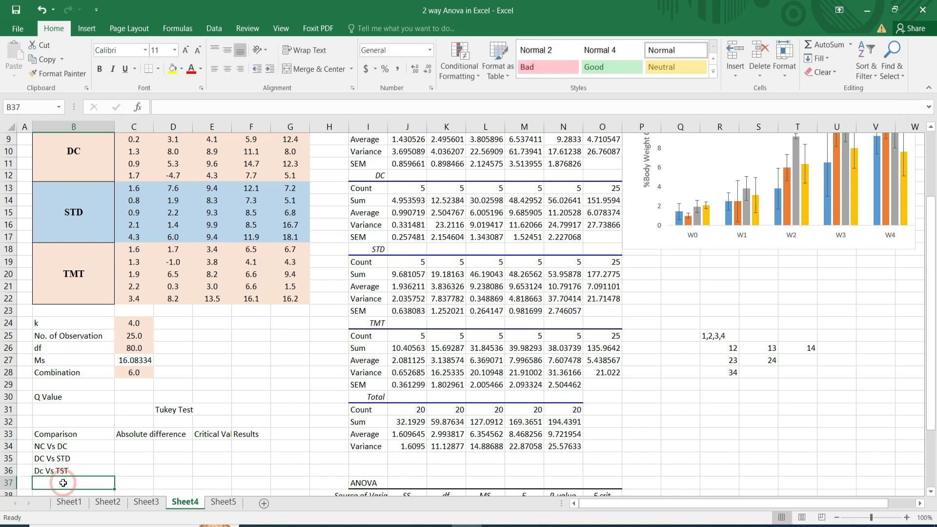
{"action": "type", "text": "DC"}
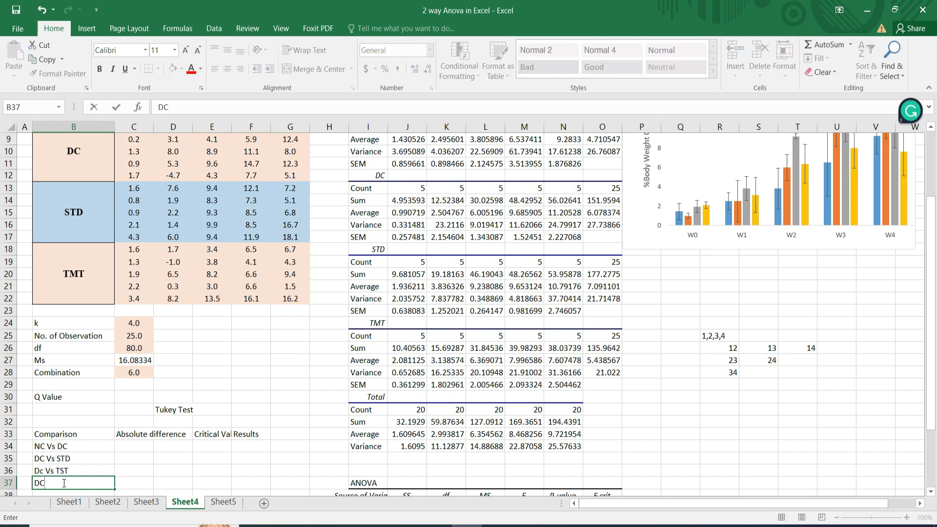
{"action": "type", "text": " Vs STD"}
{"action": "left_click", "coordinate": [53, 483]}
Correct the capitalization of the third comparison in B36 to "DC Vs TST" and select the first absolute difference cell, C34.
{"action": "double_click", "coordinate": [44, 471]}
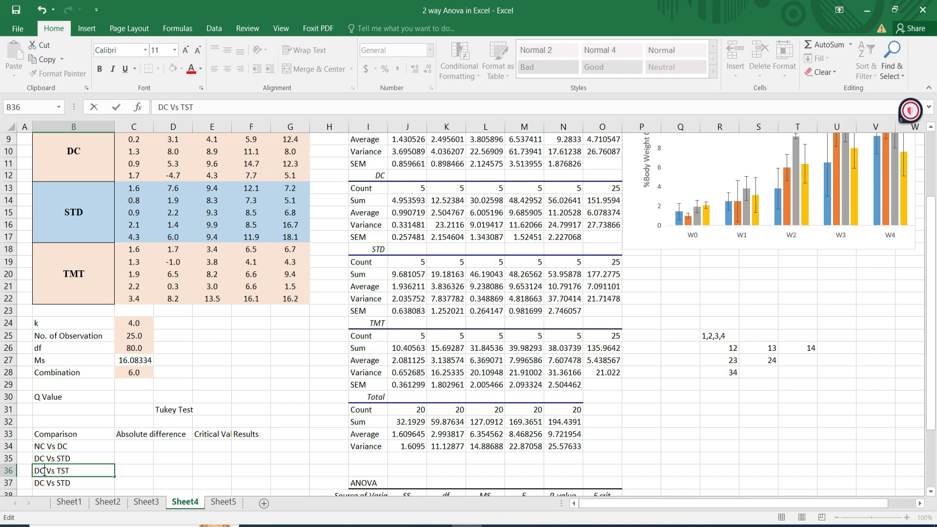
{"action": "left_click", "coordinate": [123, 479]}
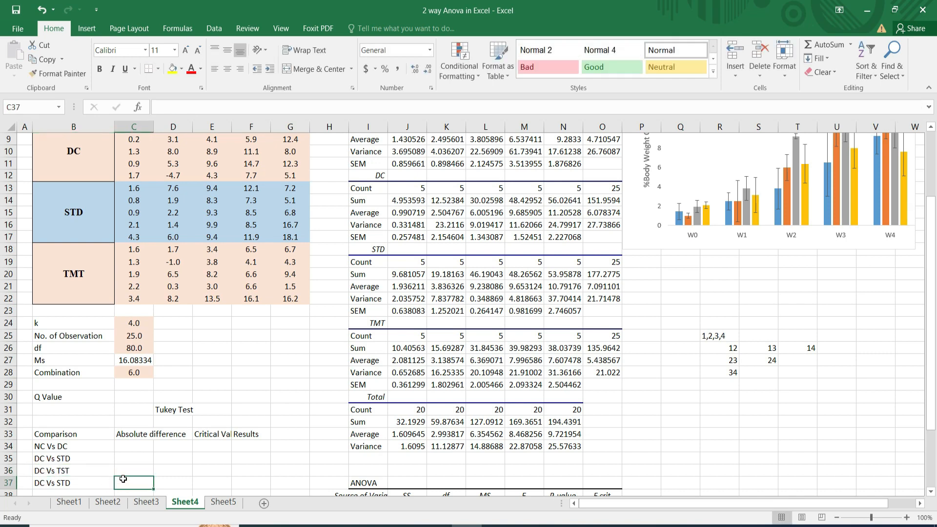
{"action": "left_click", "coordinate": [127, 448]}
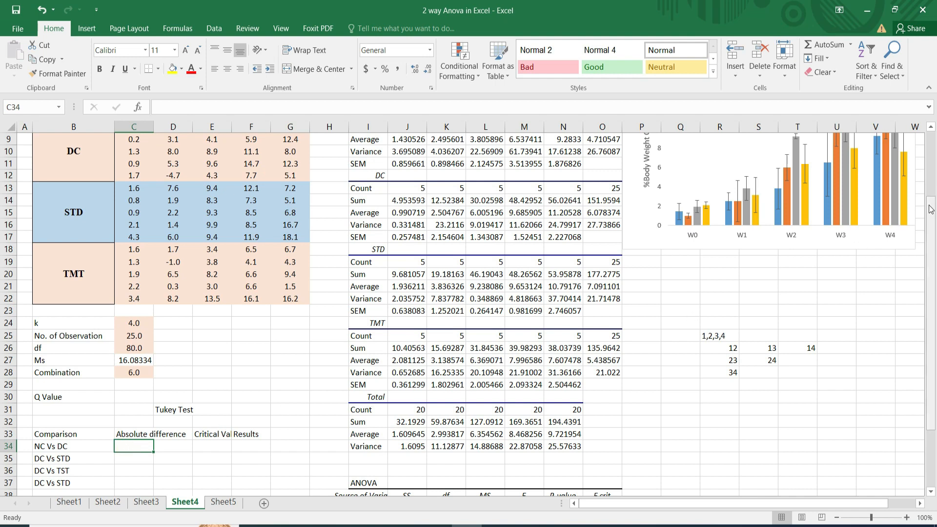
Highlight the NC group's total average in cell O9 with a yellow fill.
{"action": "left_click_drag", "start_coordinate": [931, 209], "coordinate": [936, 143]}
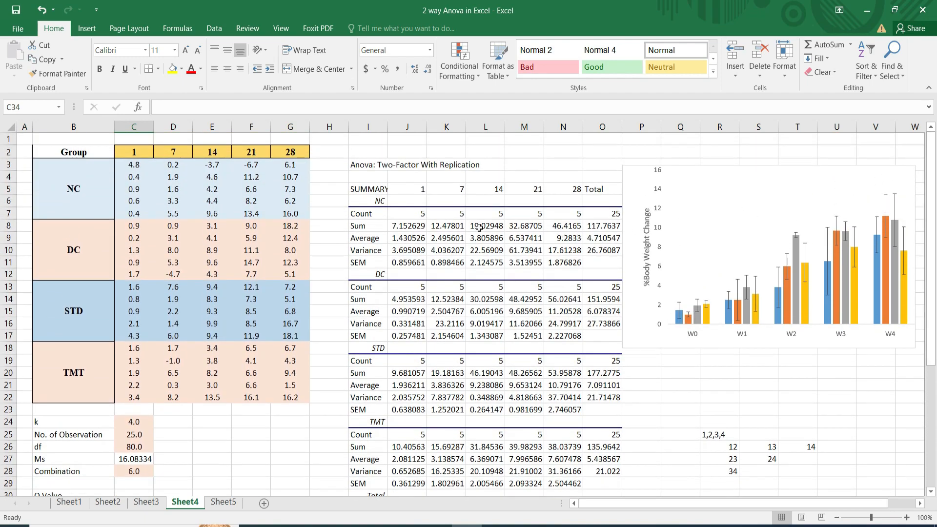
{"action": "left_click", "coordinate": [600, 237]}
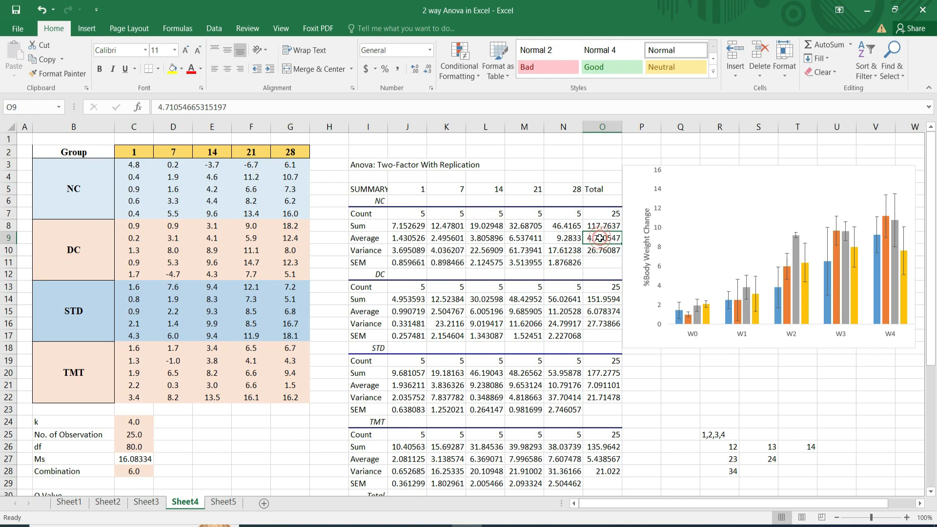
{"action": "left_click", "coordinate": [172, 69]}
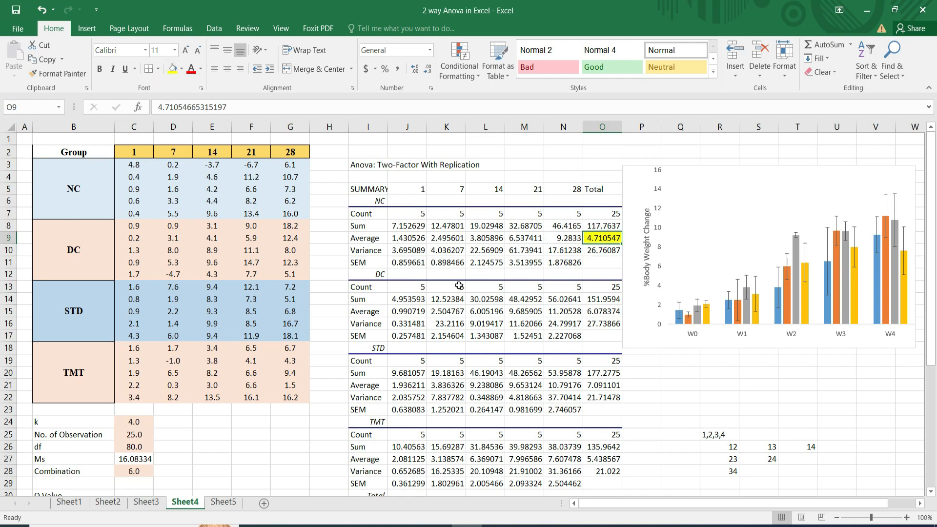
Copy the yellow formatting of O9 to the DC, STD and TMT total averages in O15, O21 and O27.
{"action": "left_click", "coordinate": [602, 312]}
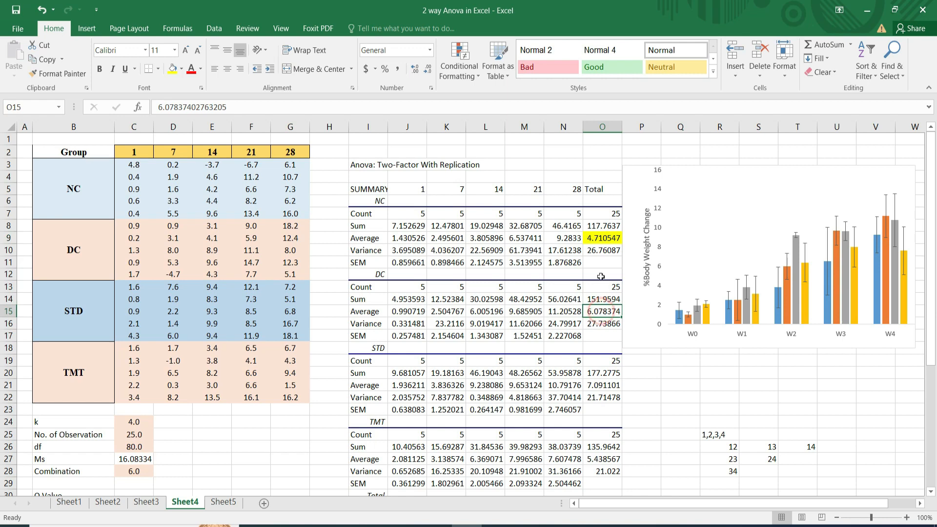
{"action": "left_click", "coordinate": [601, 237]}
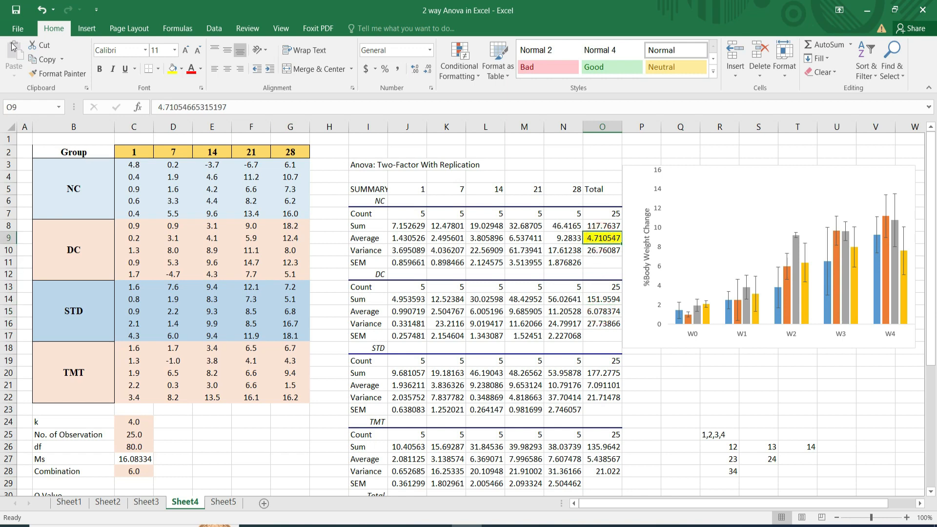
{"action": "left_click", "coordinate": [51, 74]}
{"action": "left_click", "coordinate": [74, 75]}
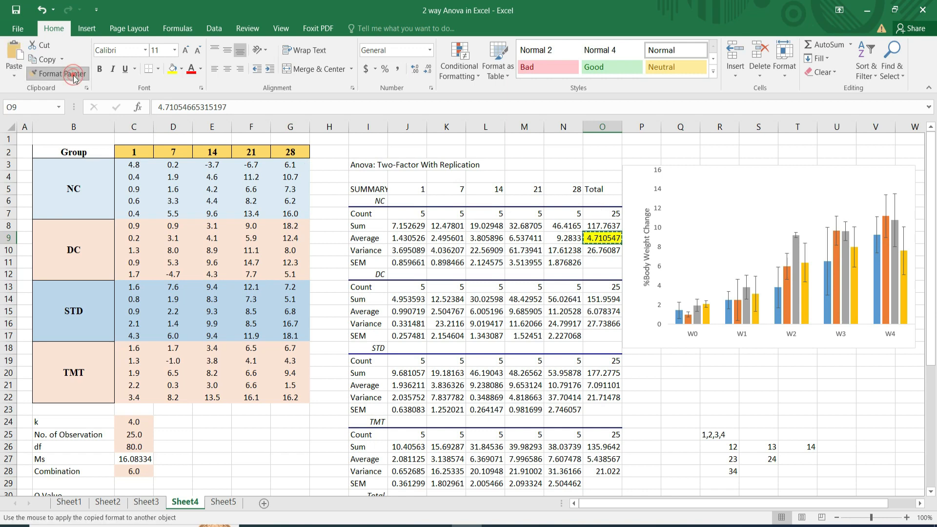
{"action": "left_click", "coordinate": [593, 312]}
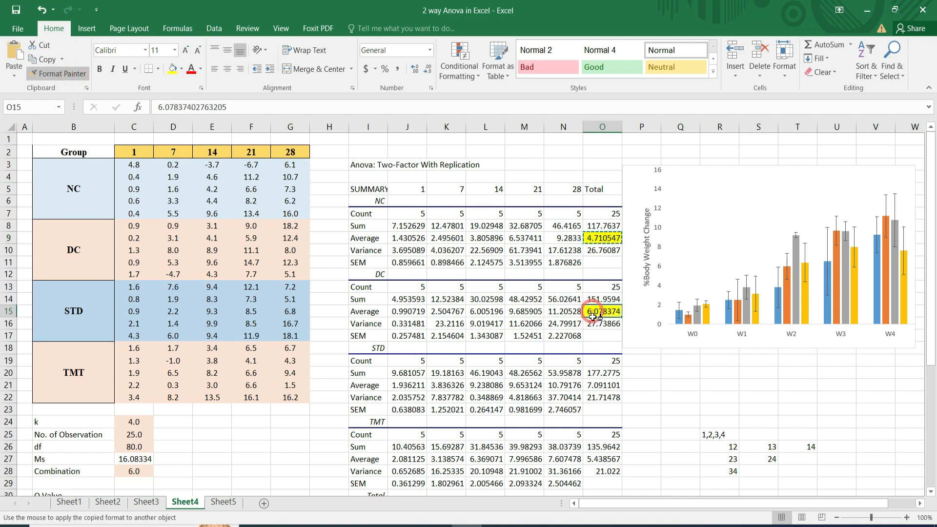
{"action": "left_click", "coordinate": [596, 385]}
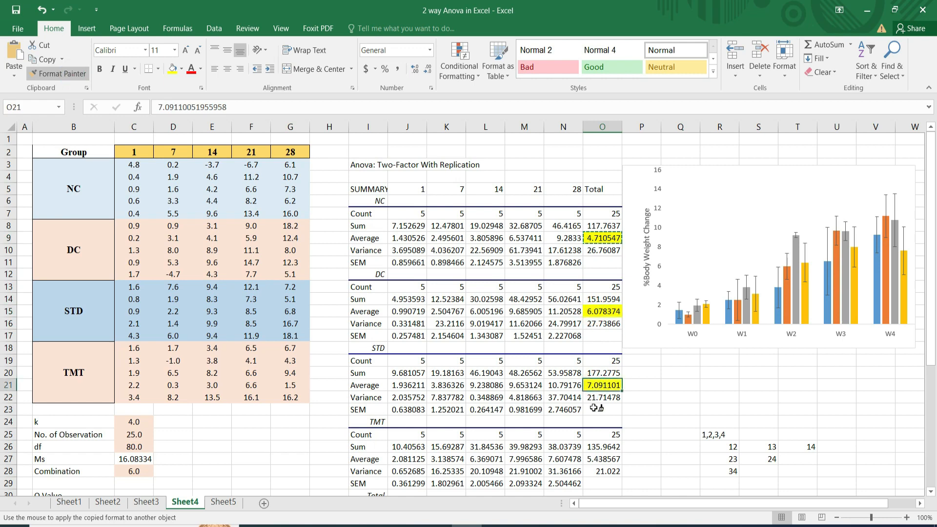
{"action": "left_click", "coordinate": [596, 459]}
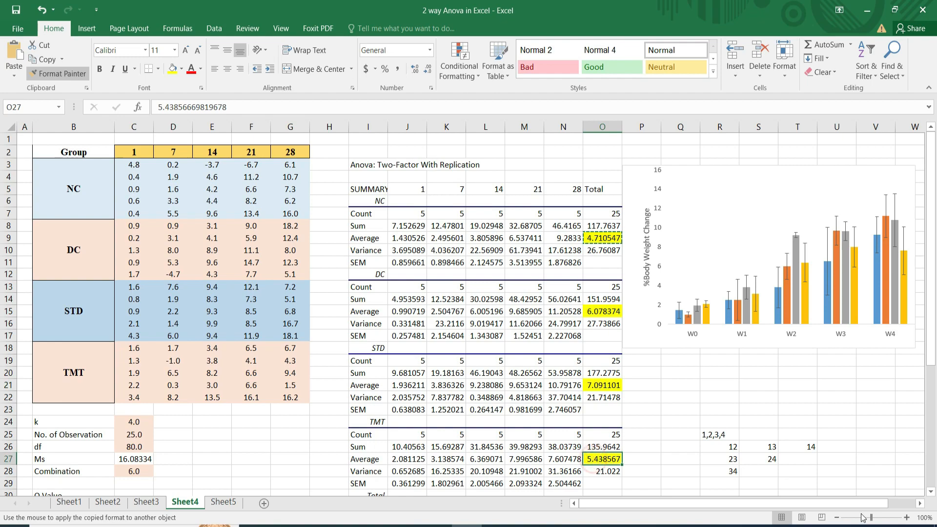
Apply the same yellow formatting to the Within row's df and MS cells, K42 and L42, and stop format painting.
{"action": "left_click", "coordinate": [931, 492]}
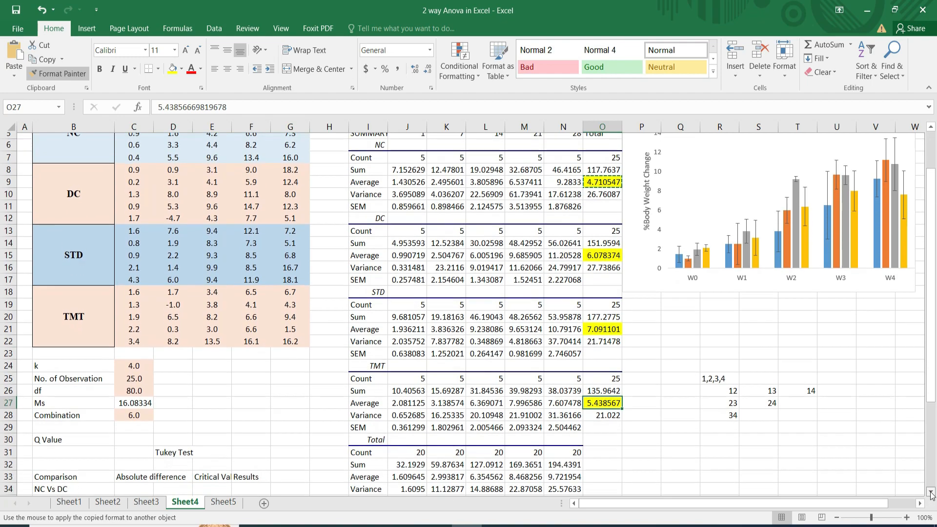
{"action": "left_click", "coordinate": [931, 492]}
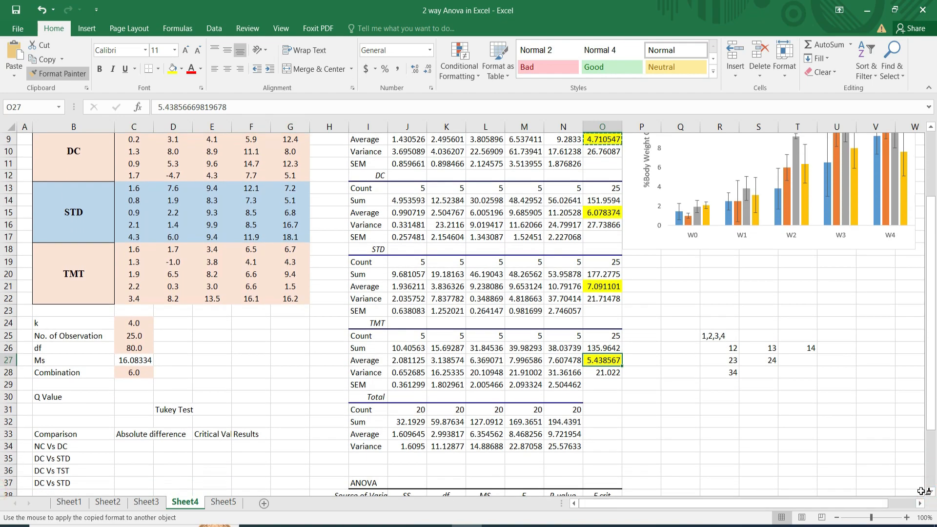
{"action": "left_click_drag", "start_coordinate": [929, 493], "coordinate": [931, 494]}
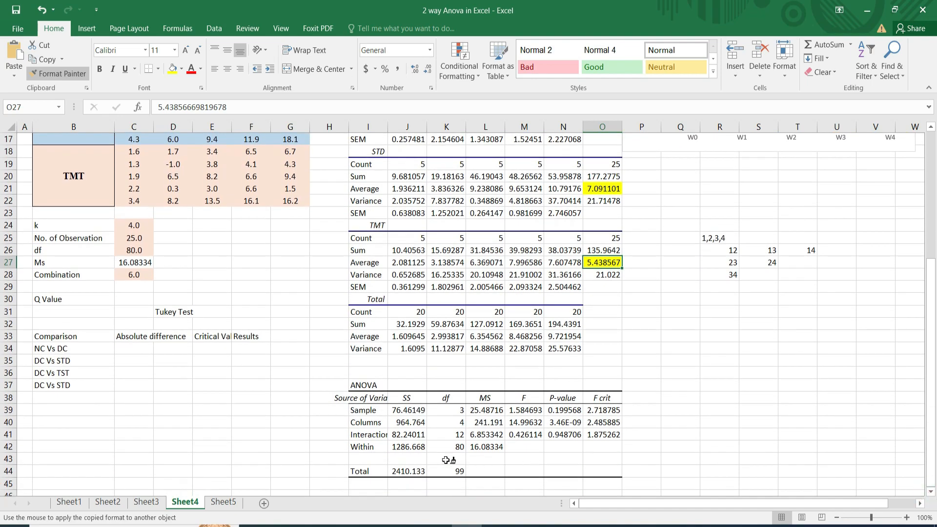
{"action": "left_click", "coordinate": [456, 448]}
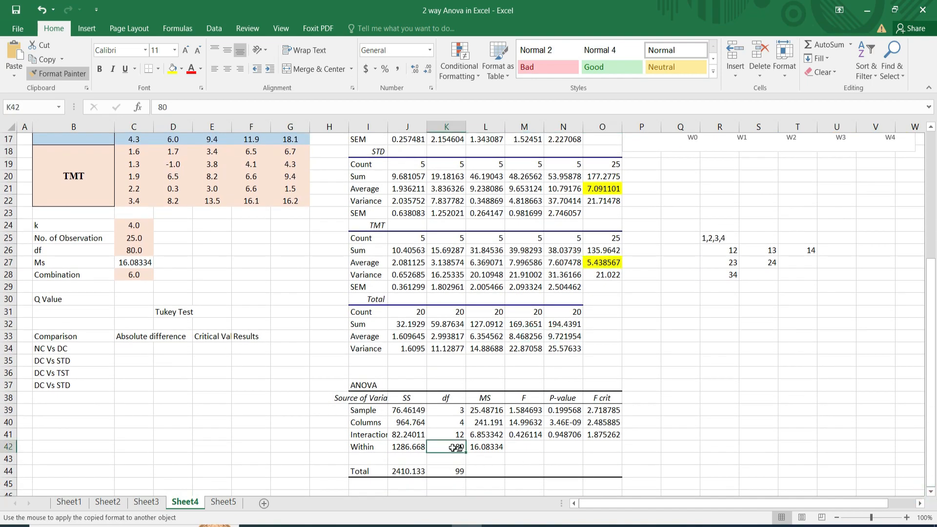
{"action": "left_click", "coordinate": [480, 447]}
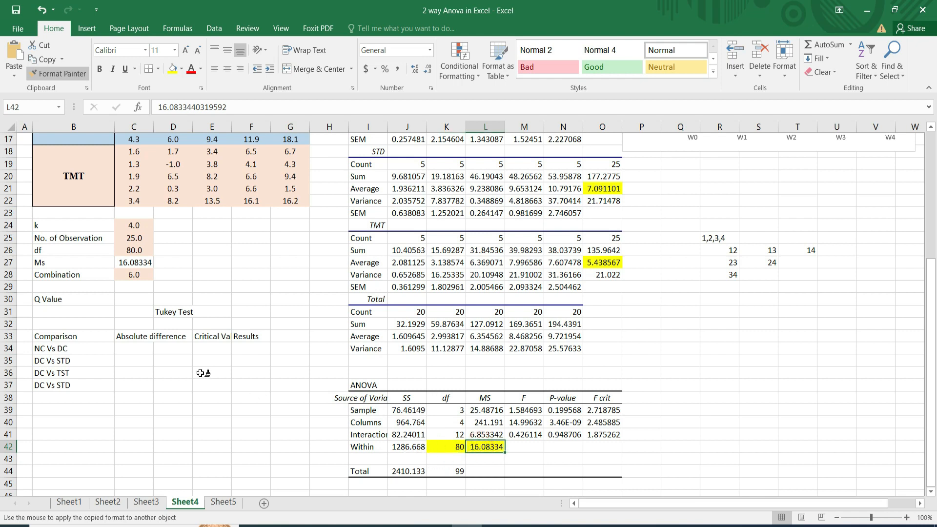
{"action": "left_click", "coordinate": [64, 74]}
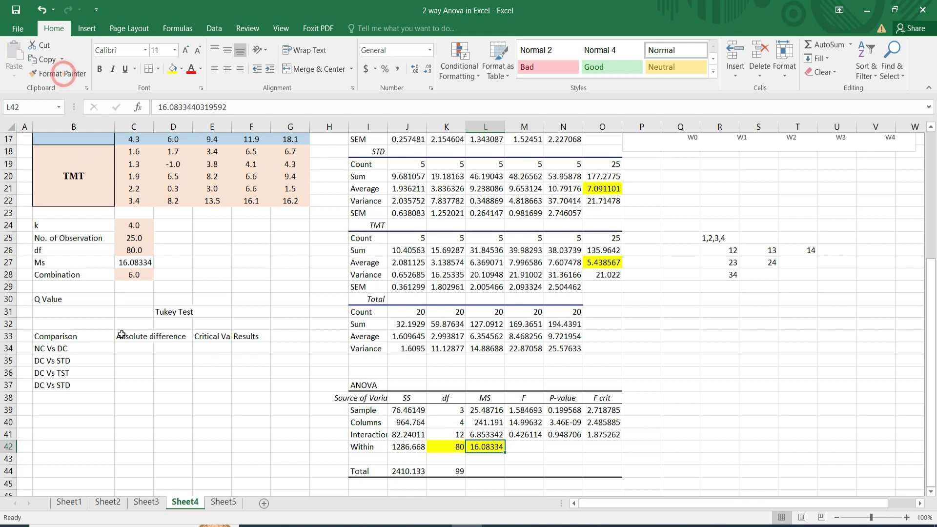
Enter =ABS(O9-O15) in C34 to calculate the absolute difference between the NC and DC averages.
{"action": "left_click", "coordinate": [129, 348]}
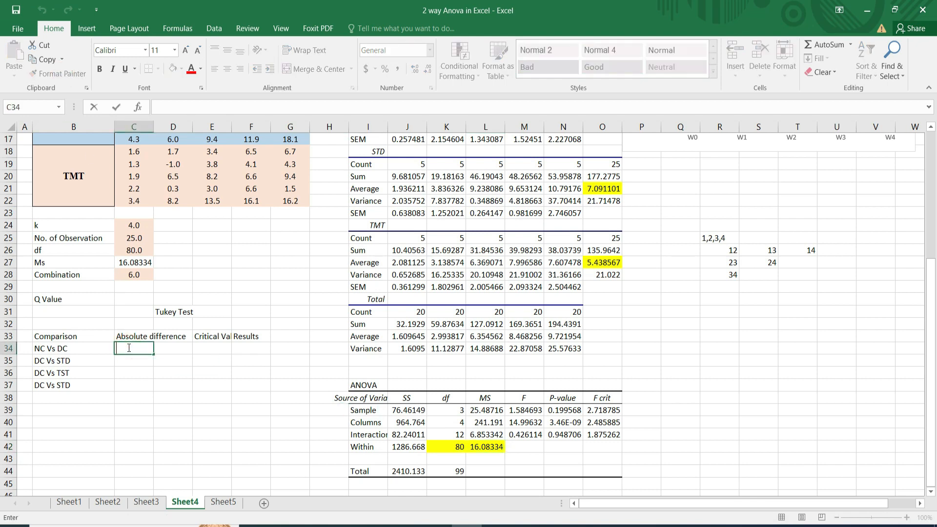
{"action": "type", "text": "="}
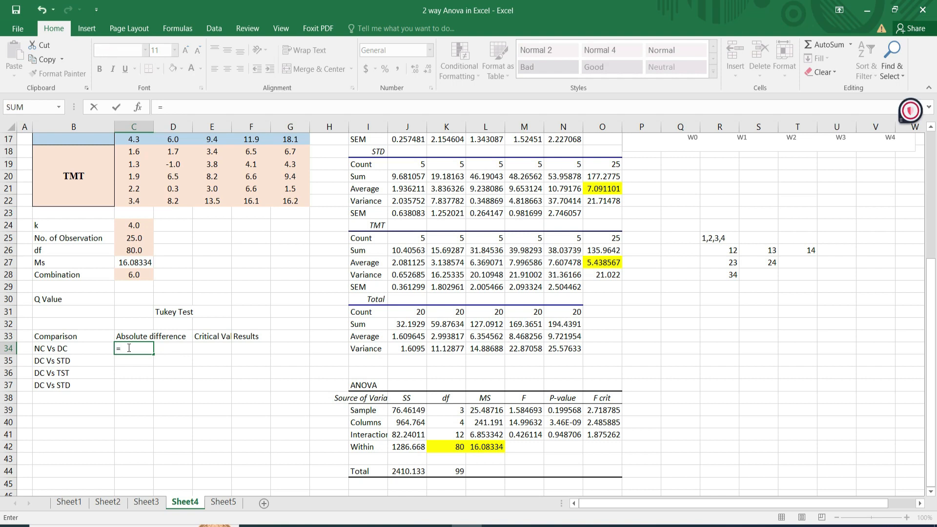
{"action": "type", "text": "ab"}
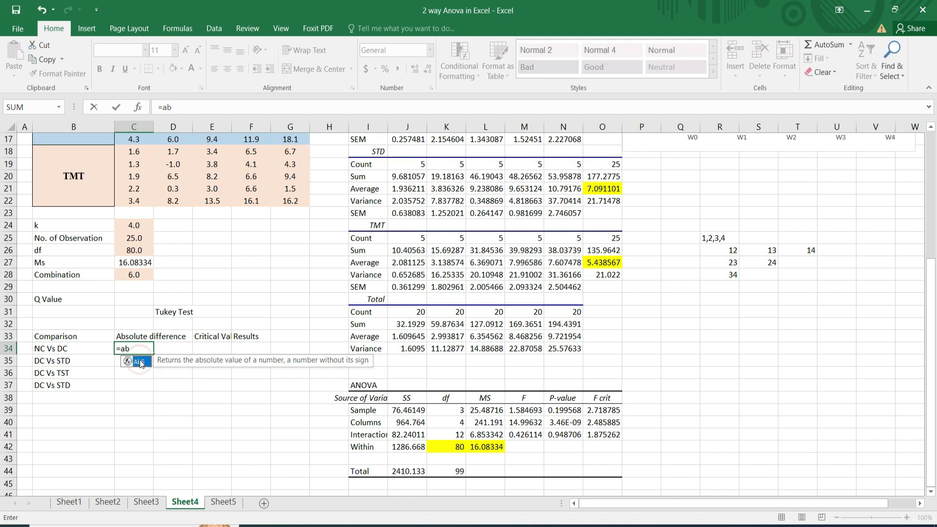
{"action": "left_click", "coordinate": [140, 362]}
{"action": "double_click", "coordinate": [140, 362]}
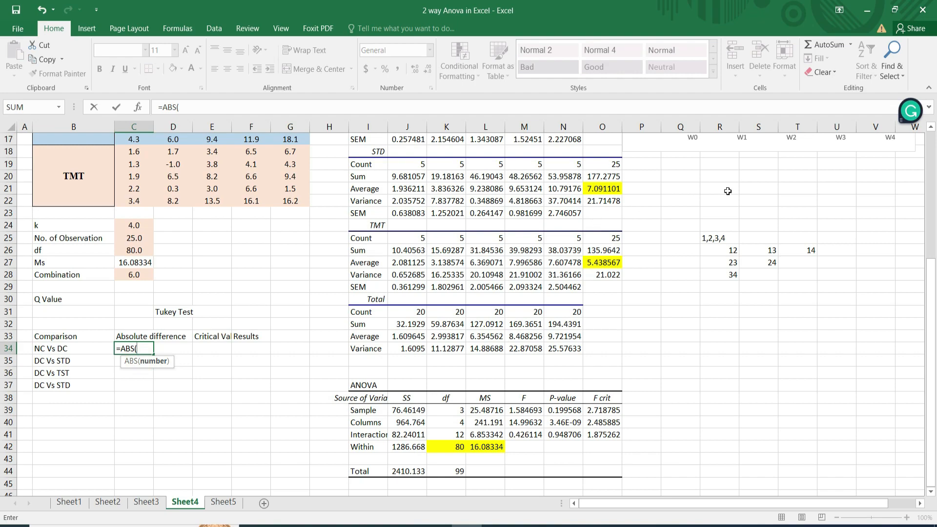
{"action": "left_click", "coordinate": [931, 129]}
{"action": "left_click", "coordinate": [931, 128]}
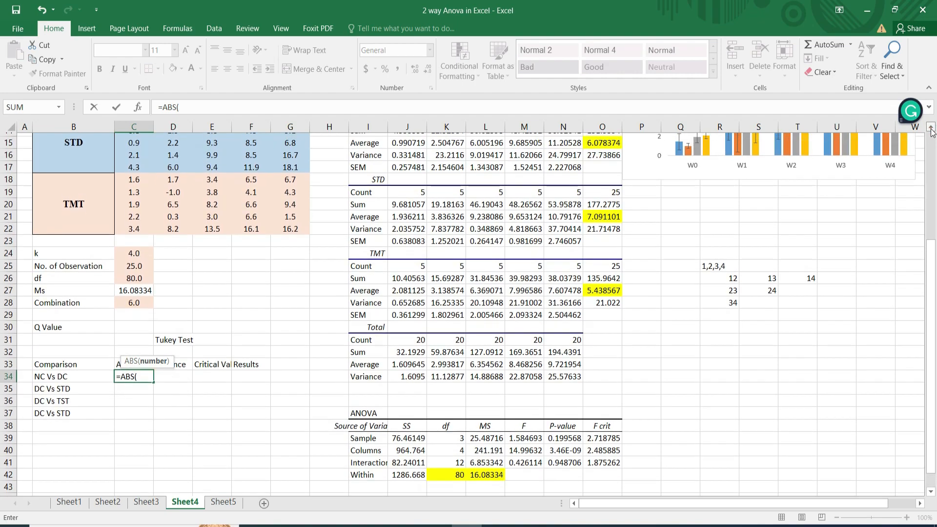
{"action": "left_click", "coordinate": [931, 128]}
{"action": "left_click", "coordinate": [931, 129]}
{"action": "left_click", "coordinate": [931, 128]}
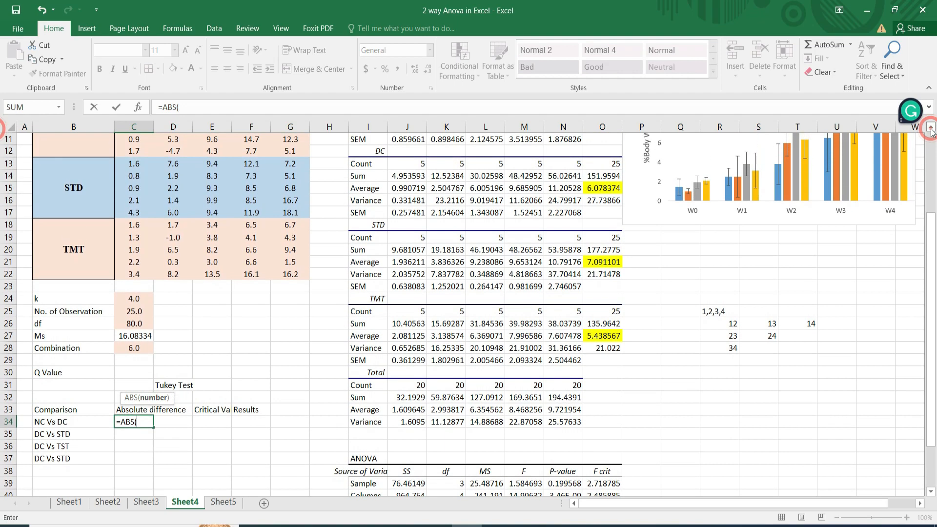
{"action": "left_click", "coordinate": [931, 128]}
{"action": "left_click", "coordinate": [931, 128]}
{"action": "left_click", "coordinate": [931, 128]}
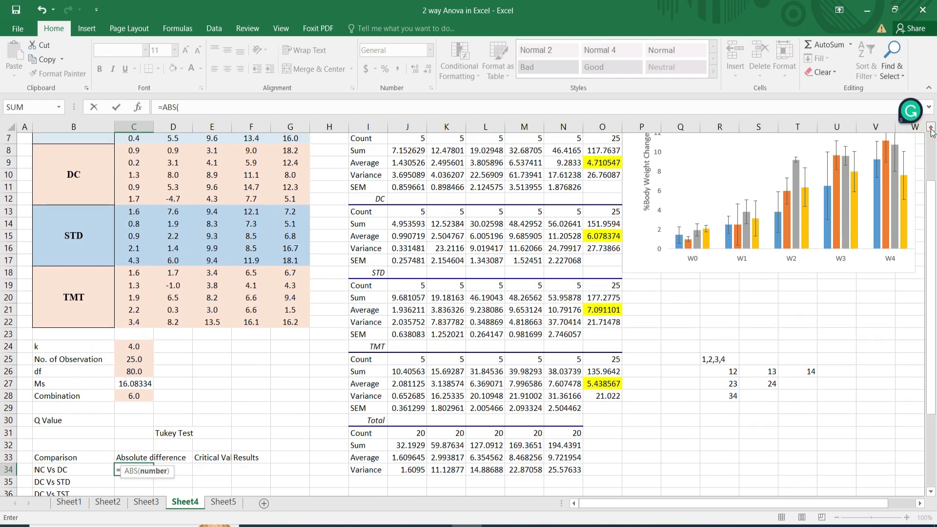
{"action": "left_click", "coordinate": [931, 128]}
{"action": "left_click", "coordinate": [605, 175]}
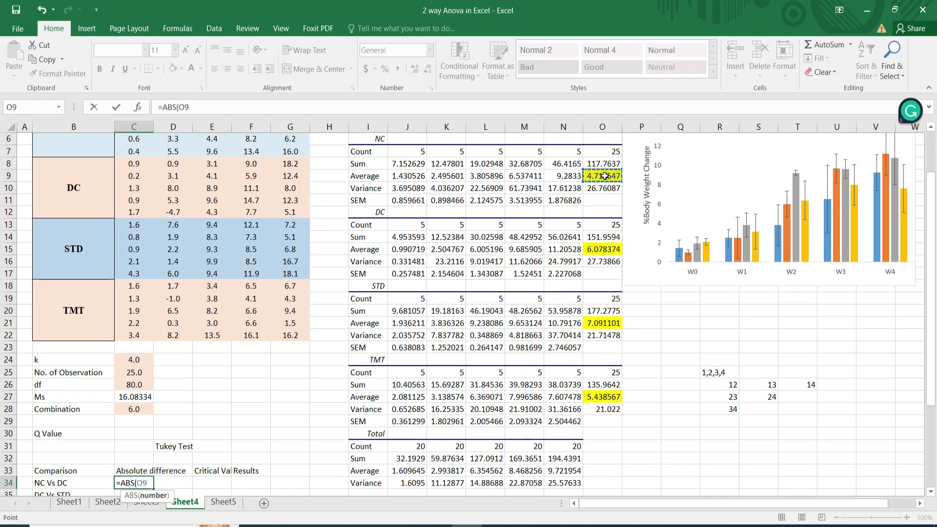
{"action": "type", "text": "-"}
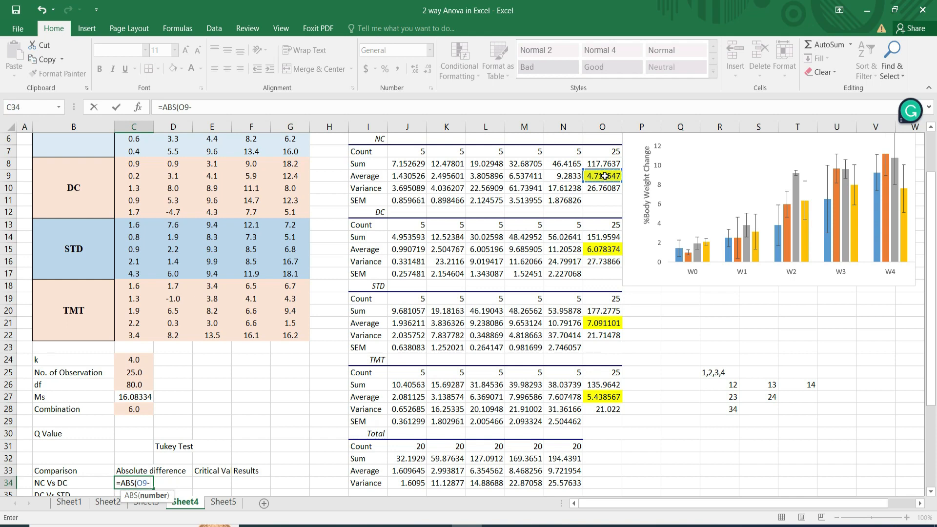
{"action": "left_click", "coordinate": [601, 249]}
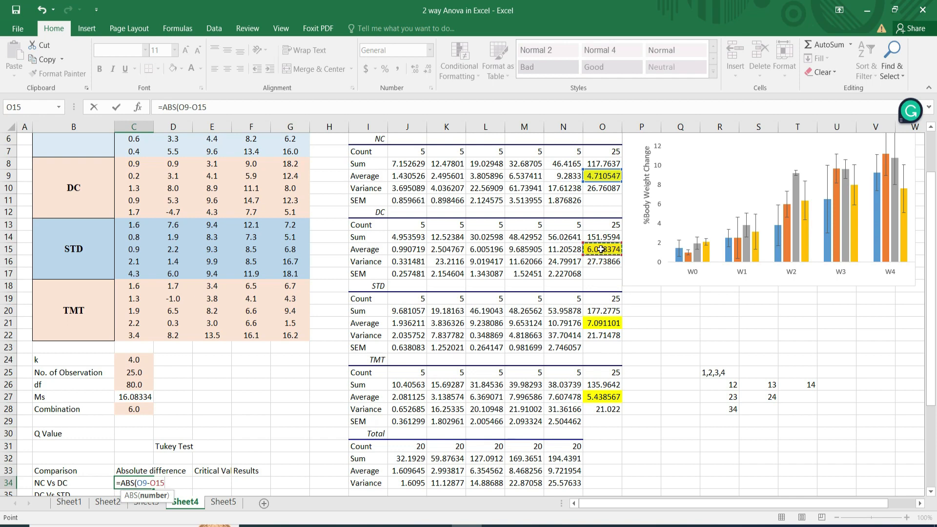
{"action": "type", "text": ")"}
{"action": "key", "text": "Return"}
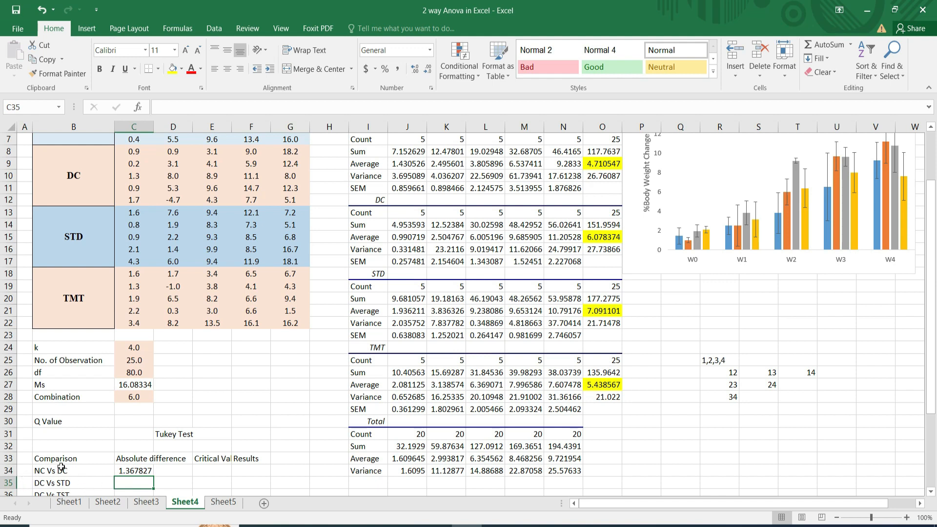
Enter =ABS(O15-O21) in C35 for the absolute difference between the DC and STD averages.
{"action": "type", "text": "="}
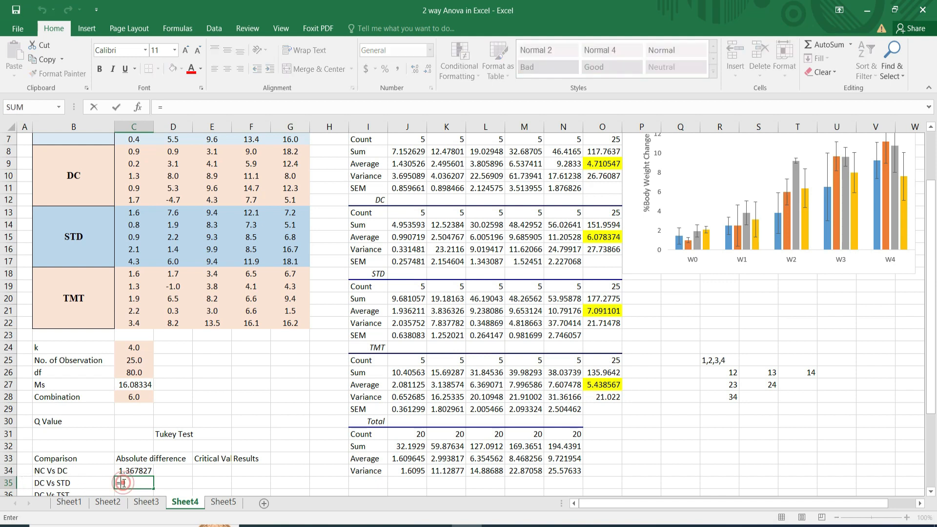
{"action": "type", "text": "ABS("}
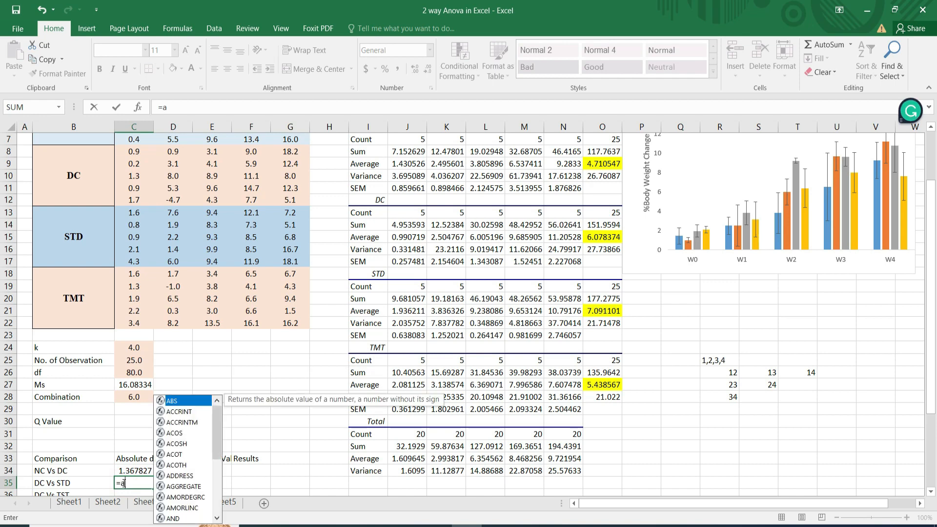
{"action": "left_click", "coordinate": [591, 237]}
{"action": "type", "text": "-"}
{"action": "left_click", "coordinate": [603, 311]}
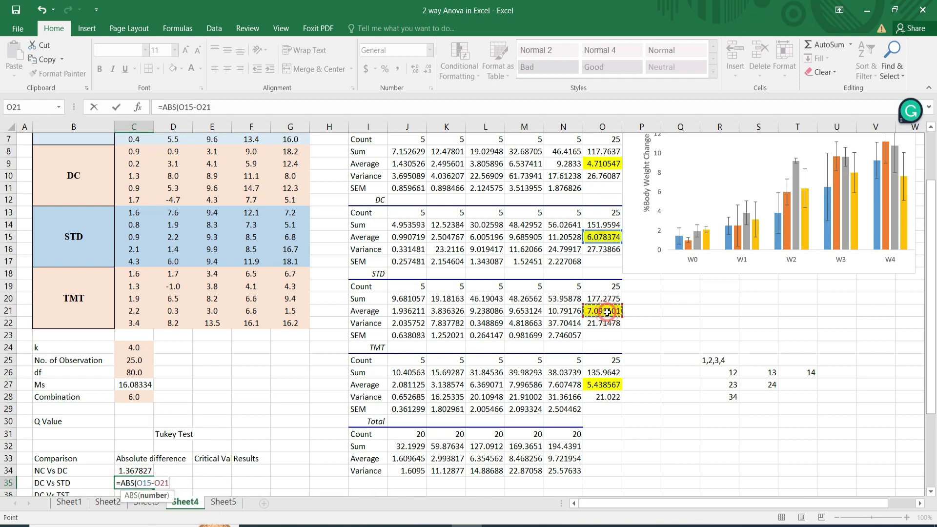
{"action": "type", "text": ")"}
{"action": "key", "text": "Return"}
Enter =ABS(O15-O27) in C36 for the absolute difference of the DC Vs TST comparison.
{"action": "left_click", "coordinate": [127, 484]}
{"action": "type", "text": "=ABS("}
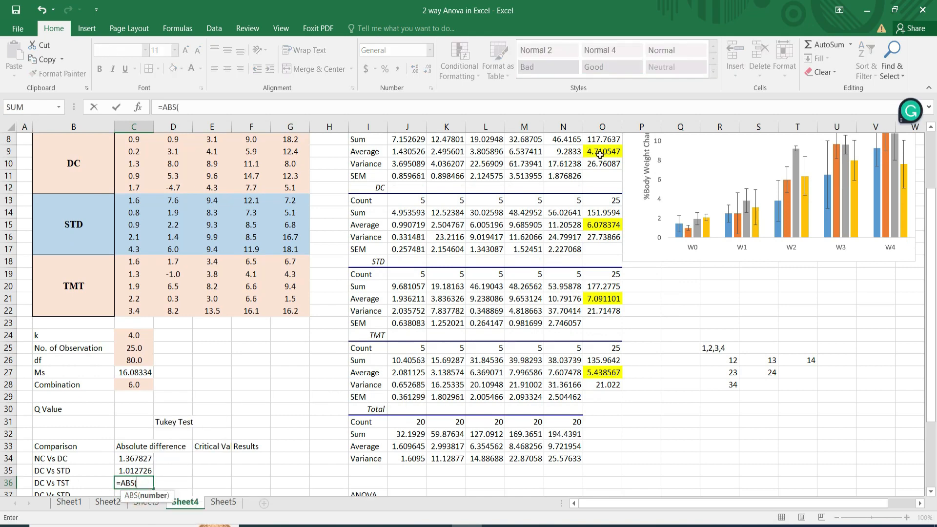
{"action": "left_click", "coordinate": [605, 225]}
{"action": "type", "text": "-"}
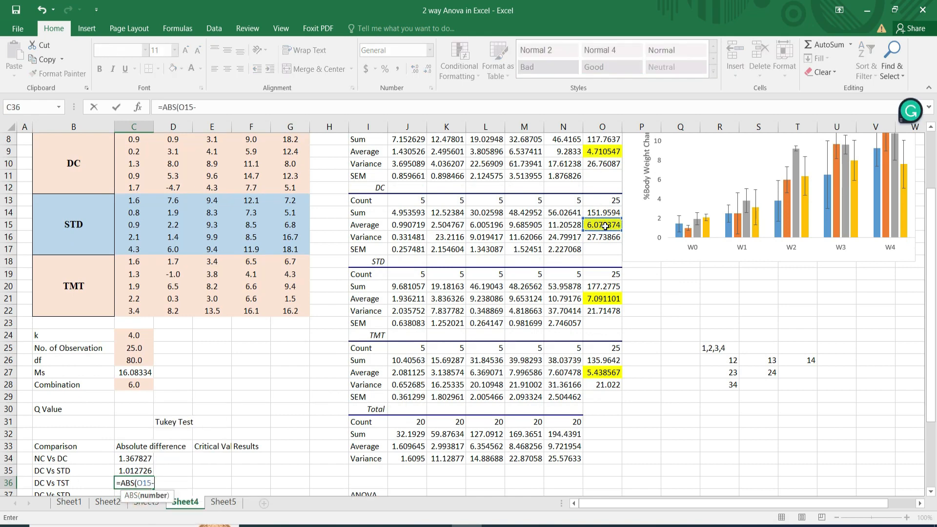
{"action": "left_click", "coordinate": [599, 372]}
{"action": "type", "text": ")"}
{"action": "key", "text": "Return"}
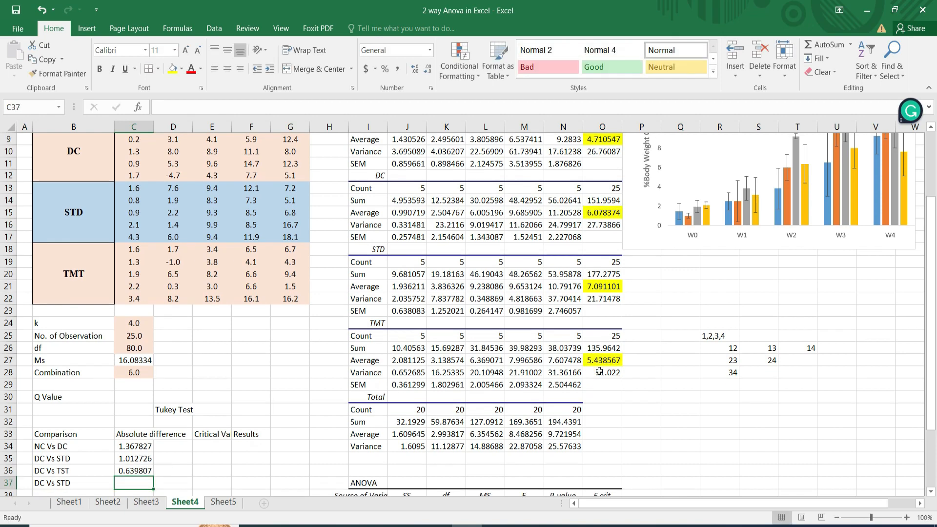
Change the comparison label in B37 to STD Vs TMT.
{"action": "left_click", "coordinate": [121, 483]}
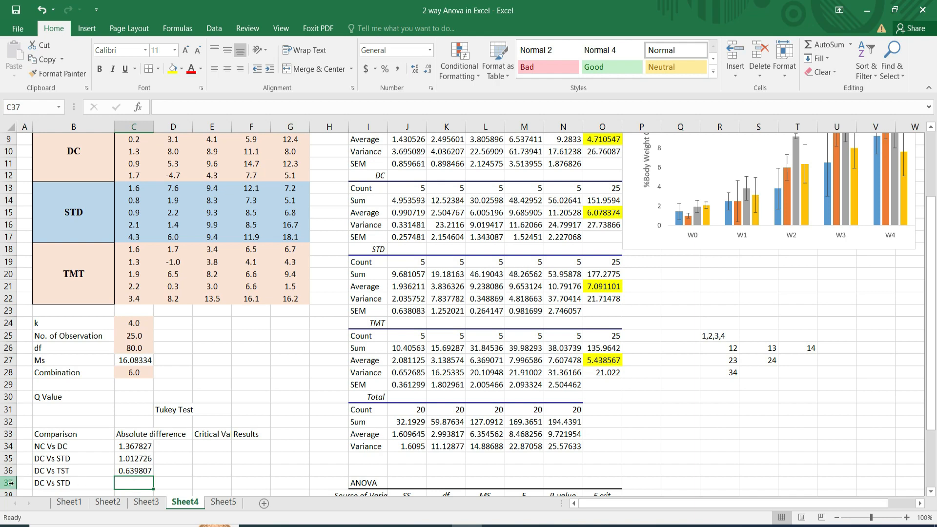
{"action": "double_click", "coordinate": [40, 484]}
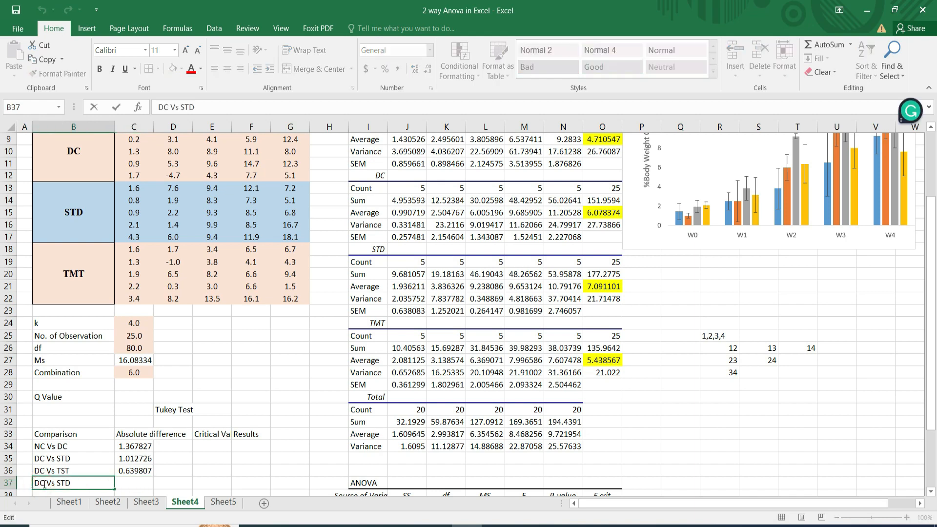
{"action": "left_click", "coordinate": [45, 483]}
{"action": "key", "text": "BackSpace"}
{"action": "key", "text": "BackSpace"}
{"action": "type", "text": "STS"}
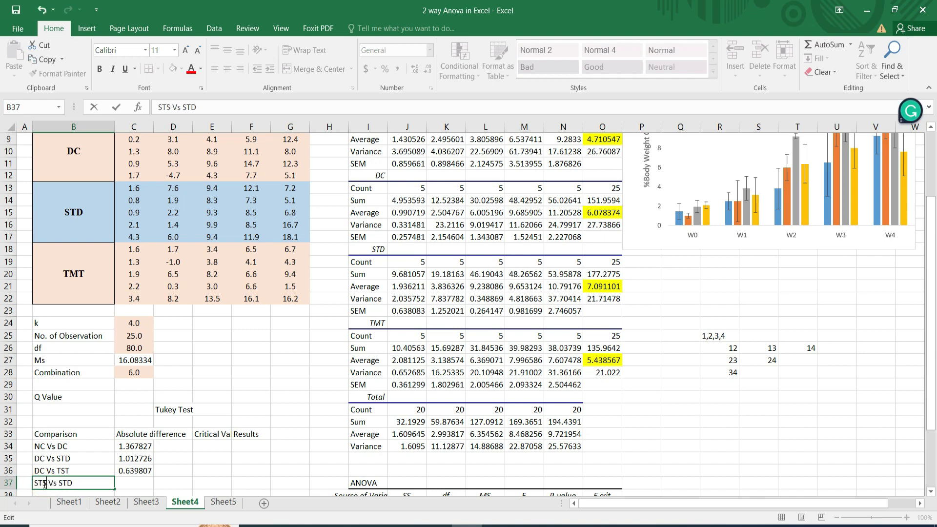
{"action": "key", "text": "BackSpace"}
{"action": "key", "text": "BackSpace"}
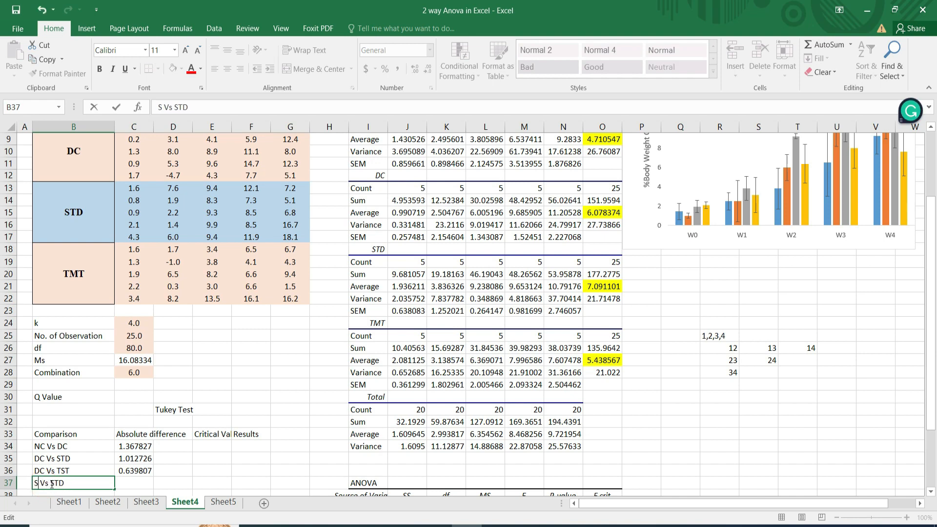
{"action": "type", "text": "TD"}
{"action": "left_click", "coordinate": [74, 482]}
{"action": "key", "text": "BackSpace"}
{"action": "key", "text": "BackSpace"}
{"action": "key", "text": "BackSpace"}
{"action": "type", "text": "TMT"}
{"action": "key", "text": "ctrl+Return"}
Correct the comparison label in B36 to DC Vs TMT.
{"action": "double_click", "coordinate": [66, 470]}
{"action": "type", "text": "M"}
{"action": "left_click", "coordinate": [81, 482]}
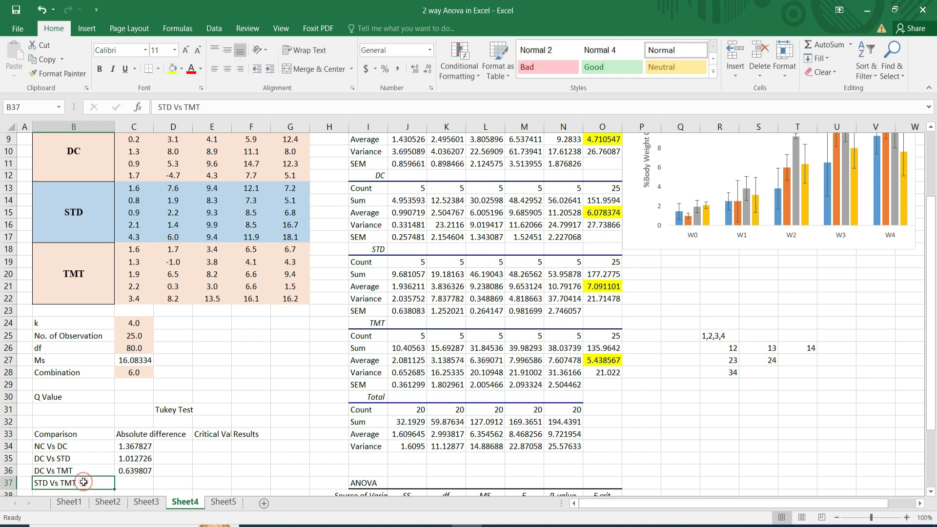
Calculate the STD Vs TMT difference in C37 by subtracting the TMT average in O27 from the STD average in O21.
{"action": "left_click", "coordinate": [127, 486]}
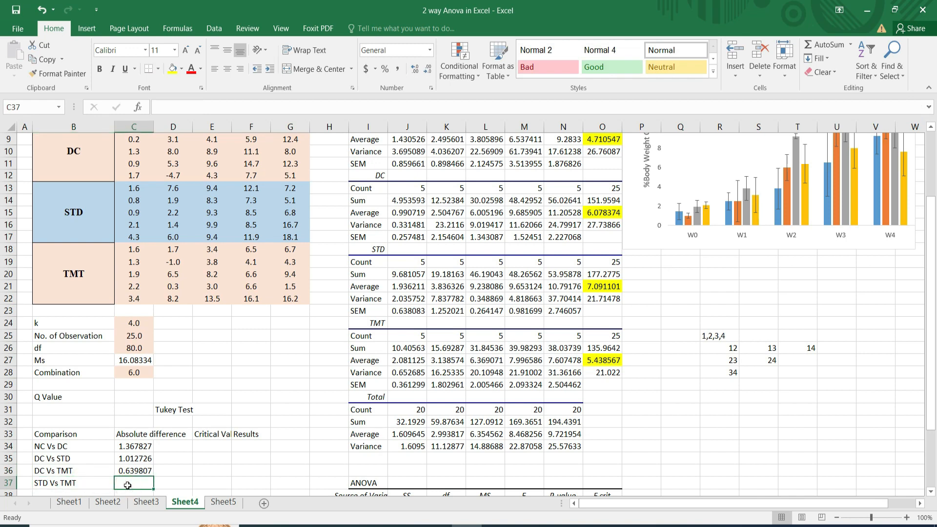
{"action": "type", "text": "="}
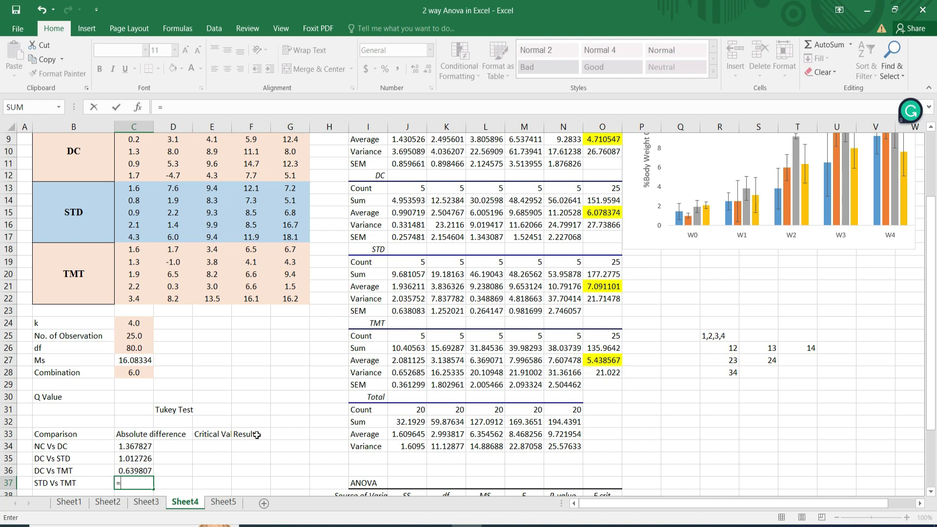
{"action": "left_click", "coordinate": [603, 287]}
{"action": "type", "text": "-"}
{"action": "left_click", "coordinate": [603, 360]}
{"action": "key", "text": "Return"}
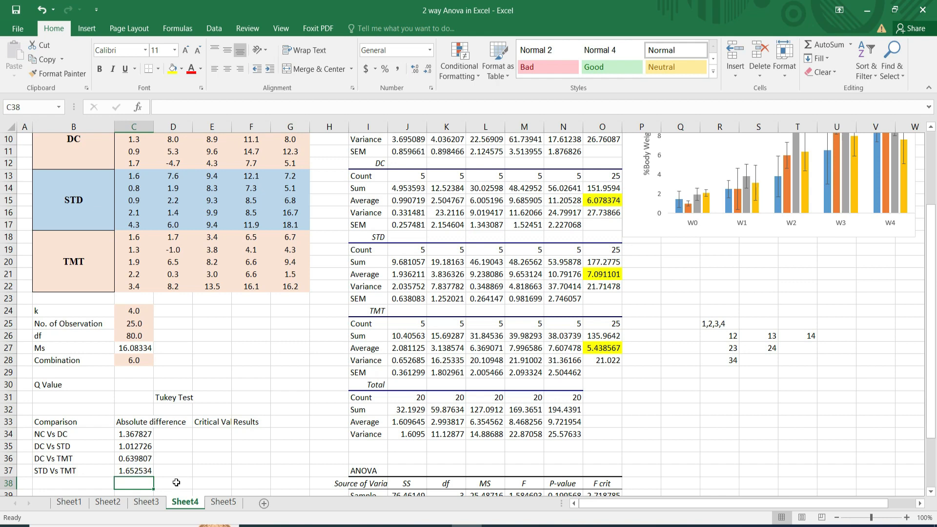
Open the Q Value cell C30 for entry and consult the Tukey's HSD Q table in Chrome alongside the sheet's k and df.
{"action": "left_click", "coordinate": [201, 433]}
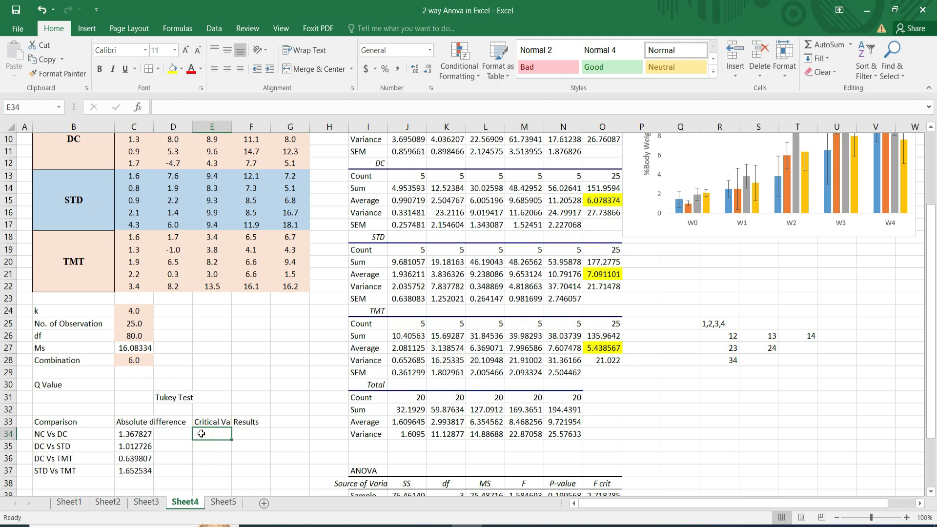
{"action": "left_click", "coordinate": [127, 384]}
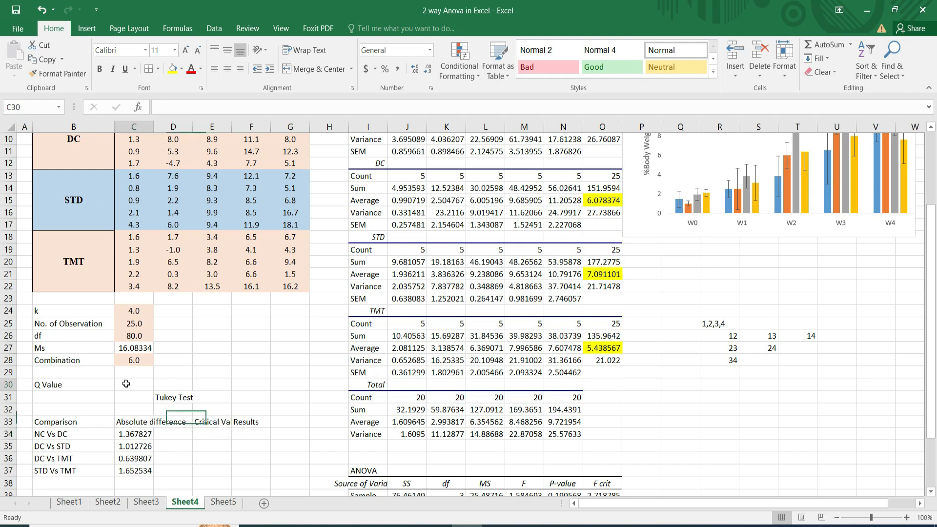
{"action": "double_click", "coordinate": [127, 384]}
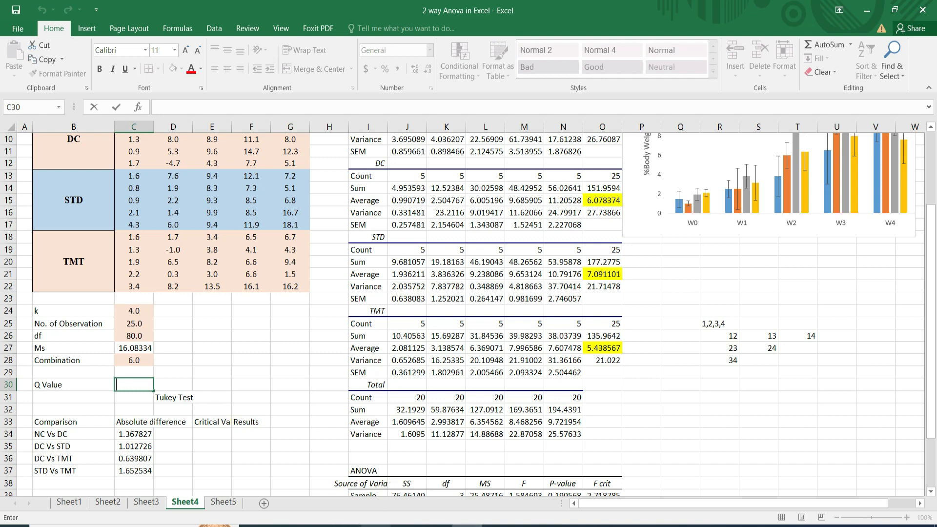
{"action": "mouse_move", "coordinate": [376, 526]}
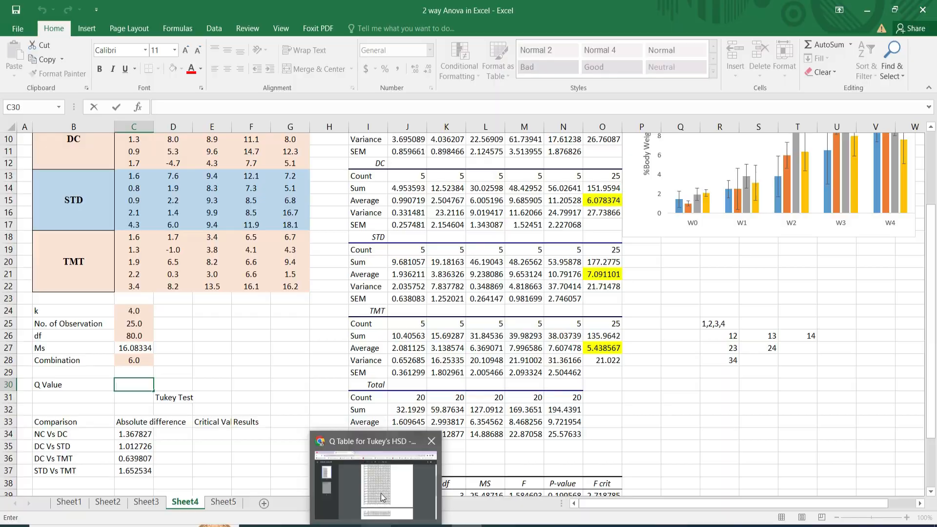
{"action": "left_click", "coordinate": [380, 474]}
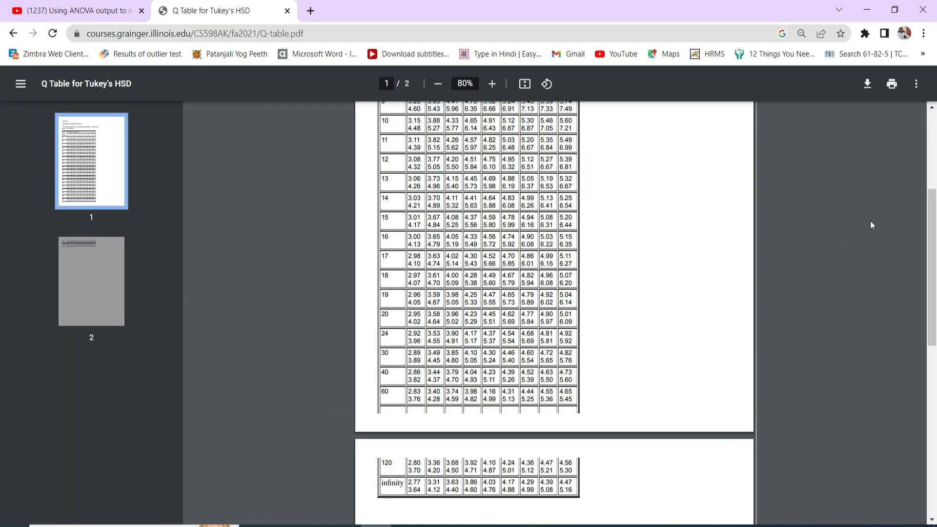
{"action": "left_click", "coordinate": [932, 180]}
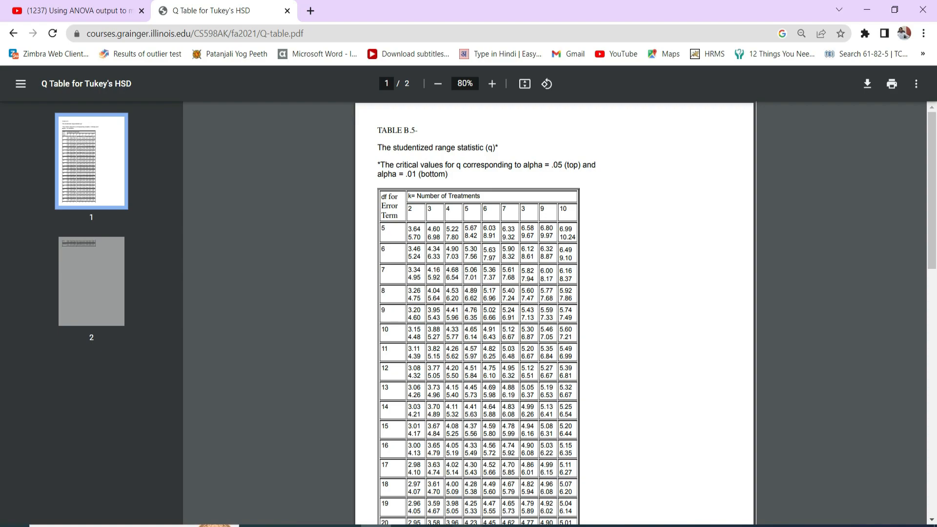
{"action": "left_click", "coordinate": [461, 526]}
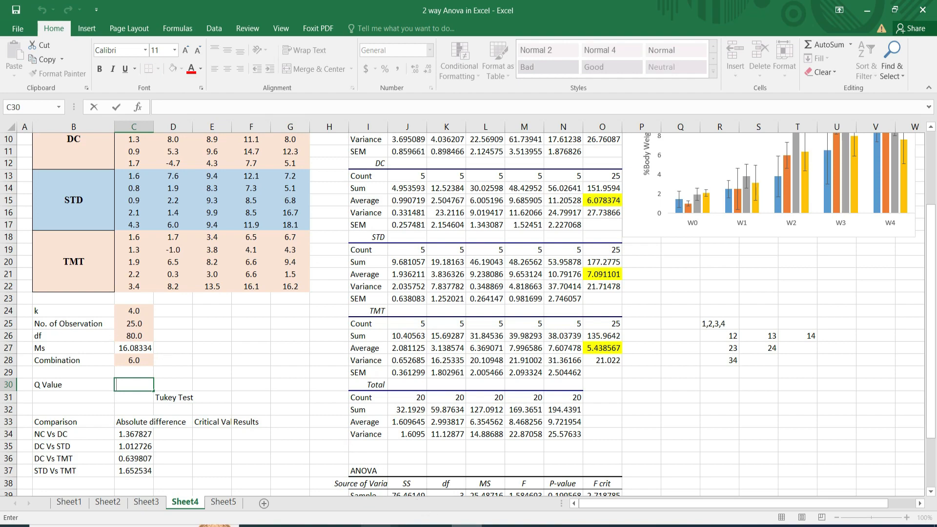
{"action": "left_click", "coordinate": [376, 526]}
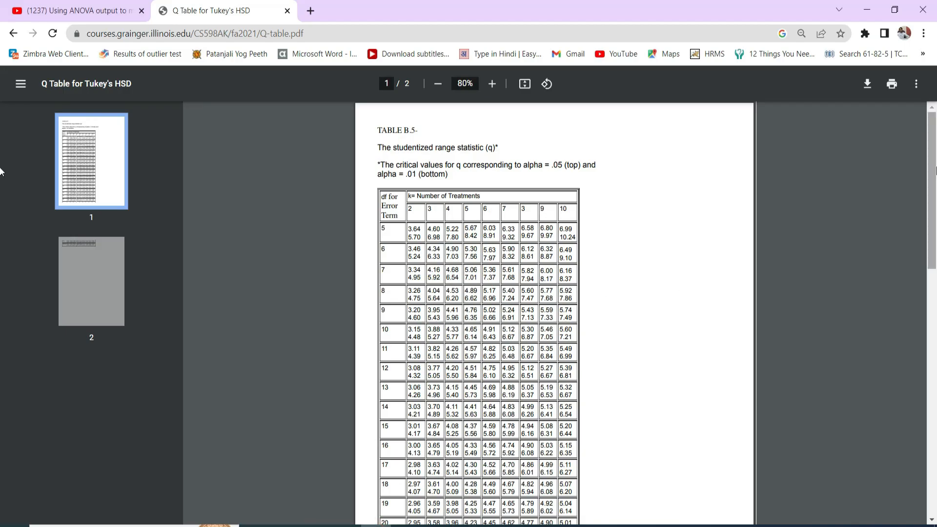
Find the alpha .05 critical value for 4 treatments and 60 error df in the Q table and select 3.74.
{"action": "left_click_drag", "start_coordinate": [934, 169], "coordinate": [933, 266]}
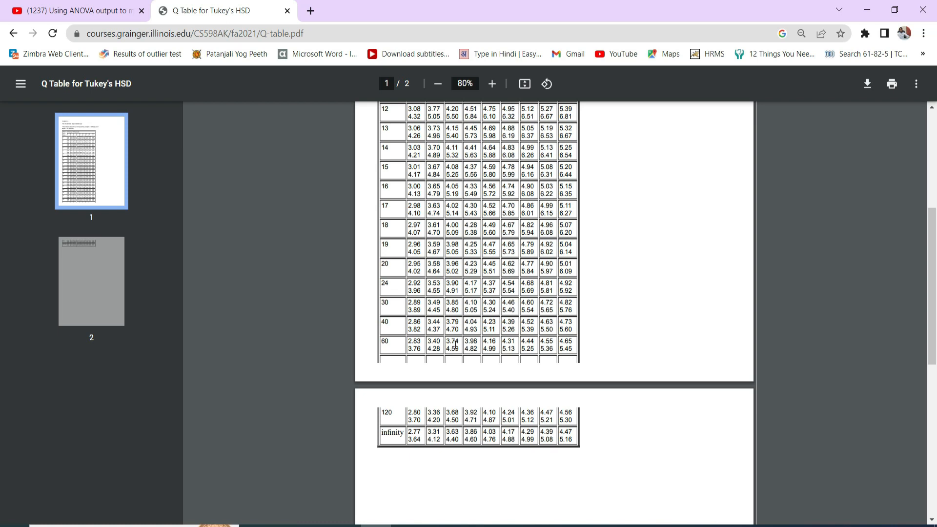
{"action": "left_click", "coordinate": [437, 85]}
{"action": "left_click", "coordinate": [436, 84]}
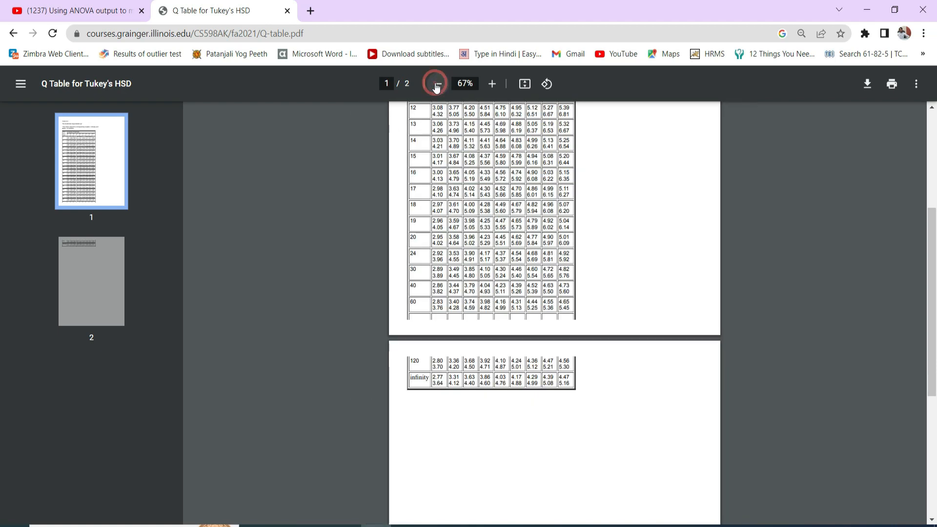
{"action": "left_click", "coordinate": [931, 107]}
{"action": "left_click", "coordinate": [931, 108]}
{"action": "left_click", "coordinate": [931, 108]}
{"action": "left_click", "coordinate": [931, 108]}
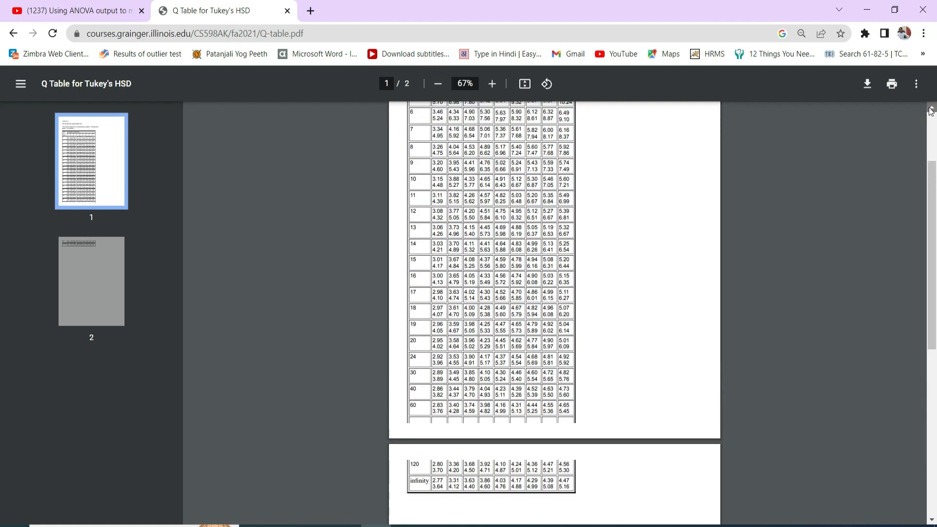
{"action": "left_click", "coordinate": [931, 109]}
{"action": "left_click", "coordinate": [931, 110]}
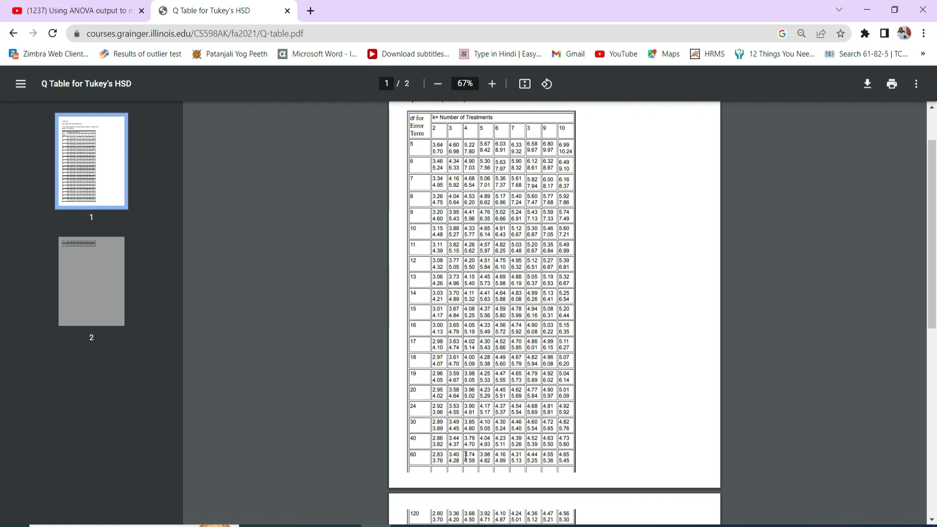
{"action": "left_click_drag", "start_coordinate": [465, 455], "coordinate": [475, 455]}
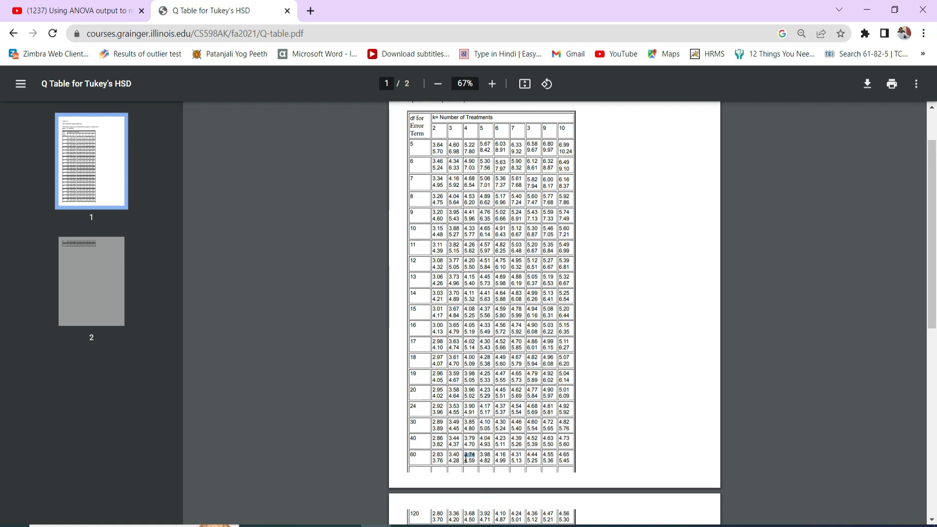
Switch back to the Excel workbook and enter 3.74 as the Q Value in C30.
{"action": "left_click", "coordinate": [465, 525]}
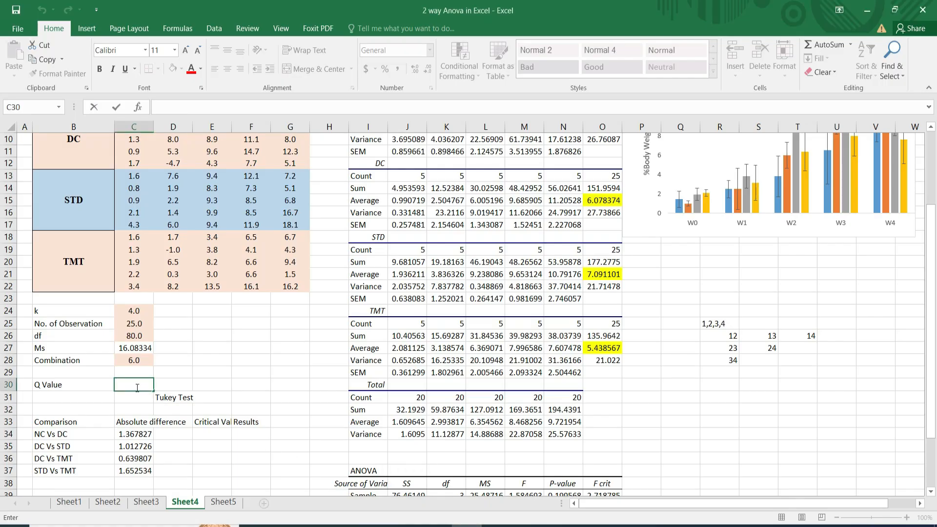
{"action": "type", "text": "3.74"}
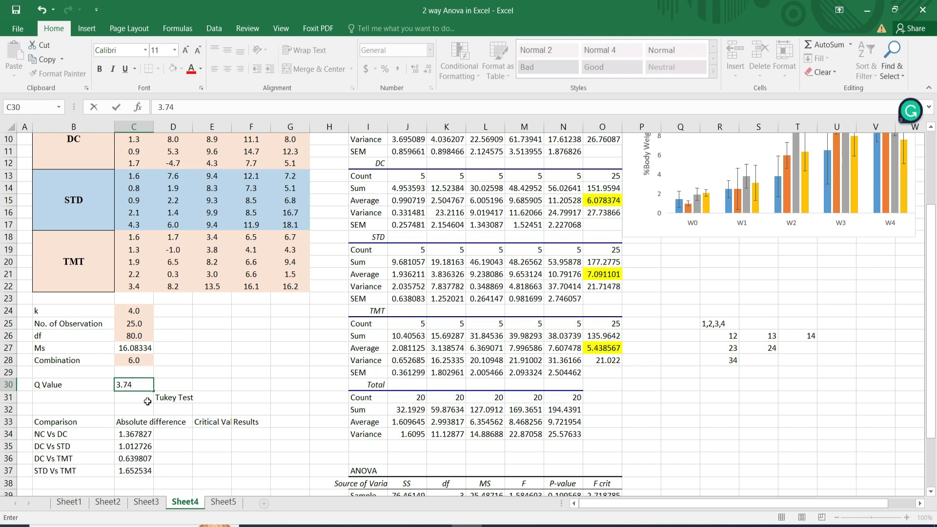
{"action": "key", "text": "Return"}
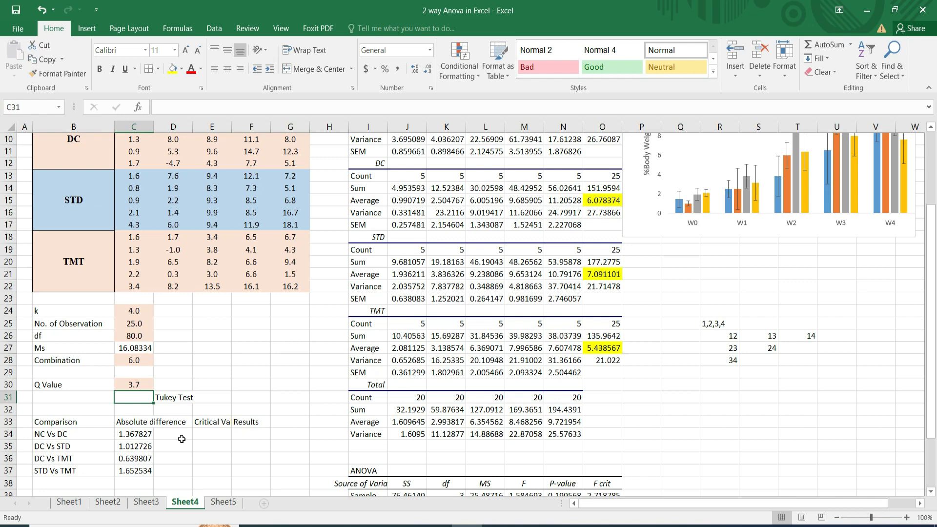
Calculate the NC Vs DC critical value in E34 with the formula =C30*SQRT(C27/C25), using the Q value, Ms and number of observations.
{"action": "left_click", "coordinate": [200, 435]}
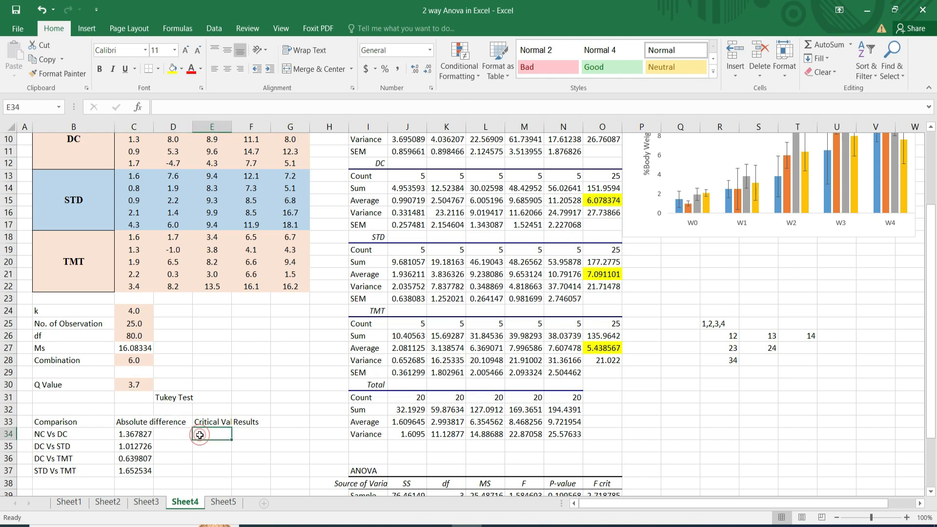
{"action": "type", "text": "="}
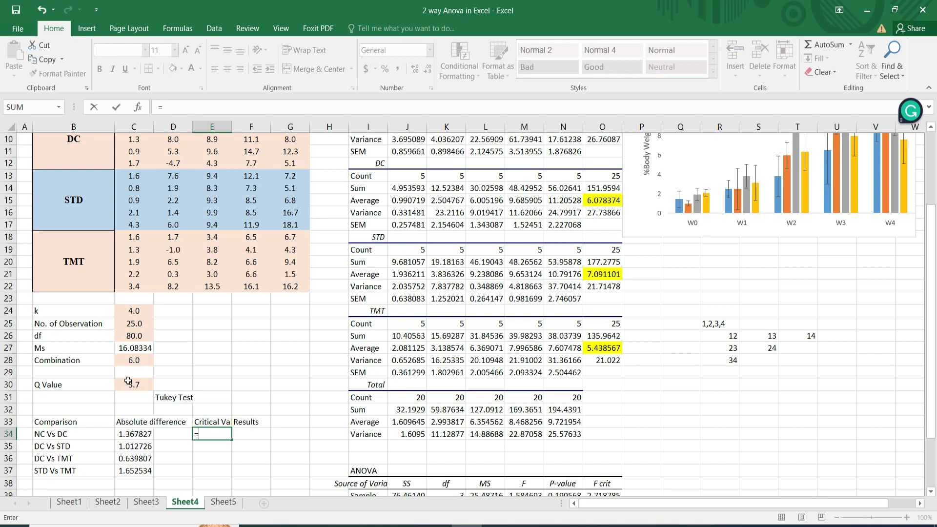
{"action": "left_click", "coordinate": [129, 383]}
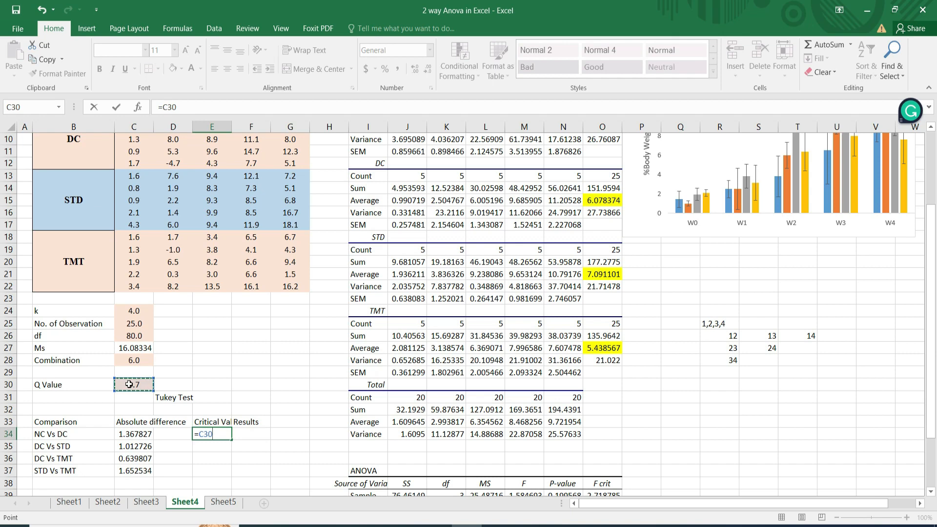
{"action": "type", "text": "*s"}
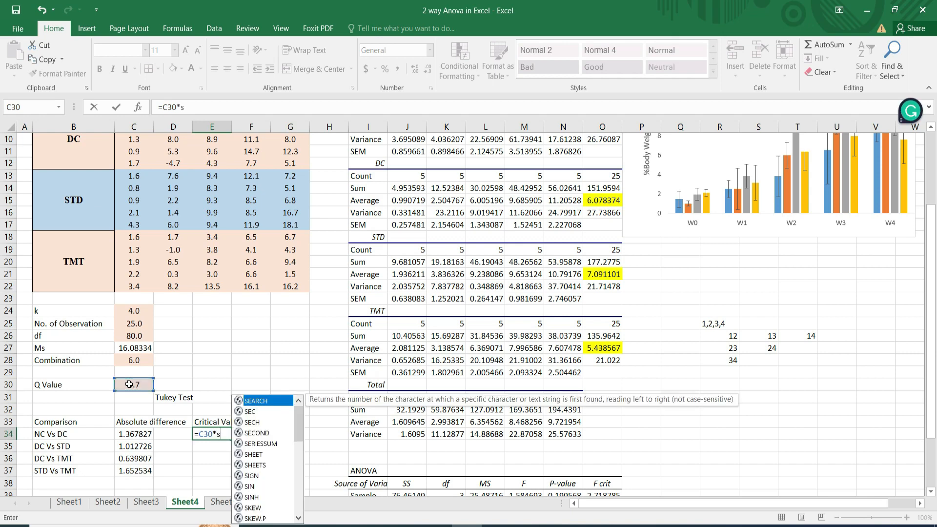
{"action": "type", "text": "q"}
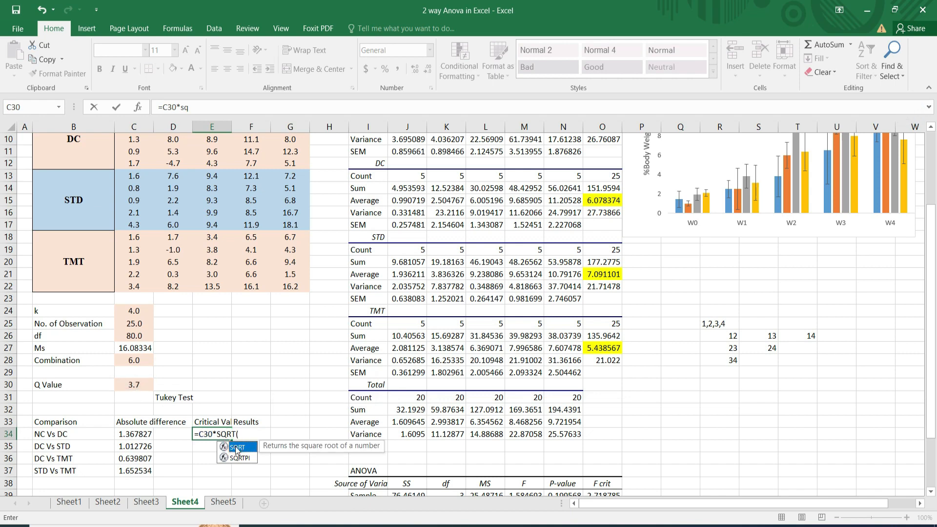
{"action": "double_click", "coordinate": [236, 448]}
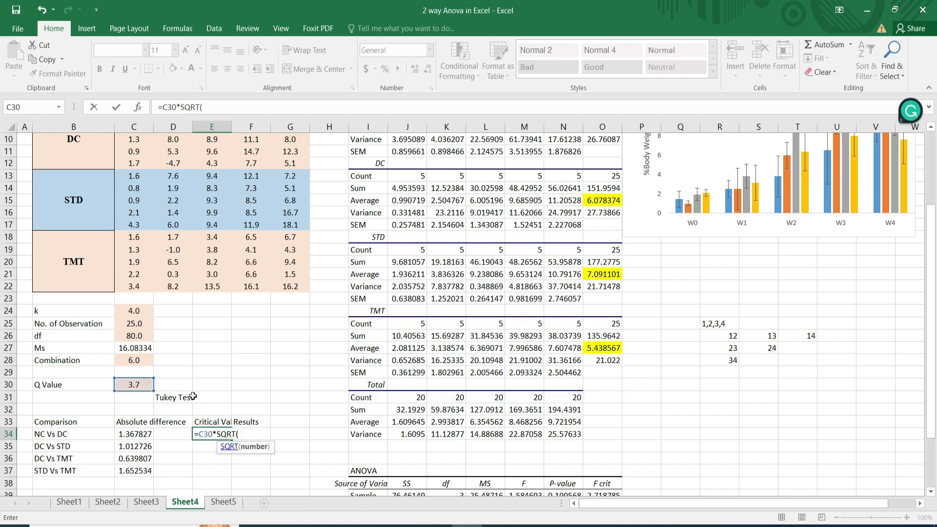
{"action": "left_click", "coordinate": [127, 348]}
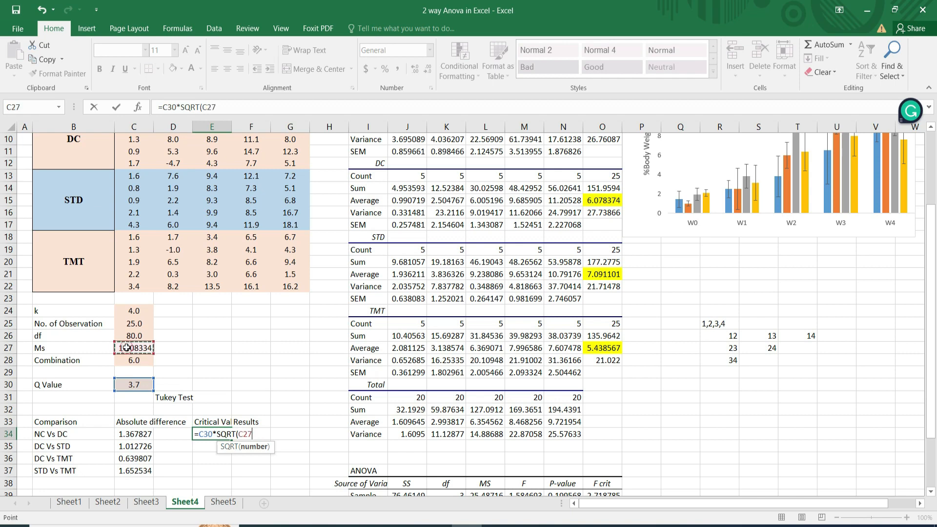
{"action": "type", "text": "/"}
{"action": "left_click", "coordinate": [133, 312]}
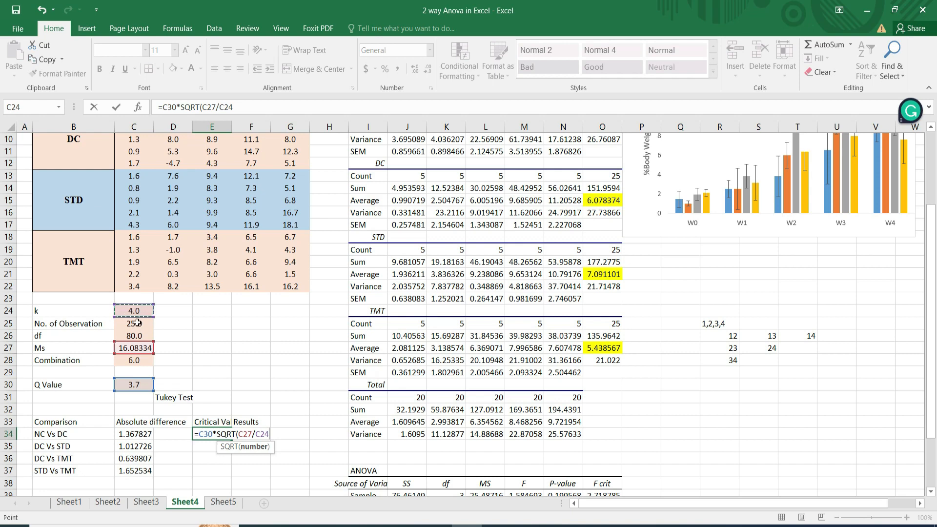
{"action": "key", "text": "BackSpace"}
{"action": "key", "text": "BackSpace"}
{"action": "key", "text": "BackSpace"}
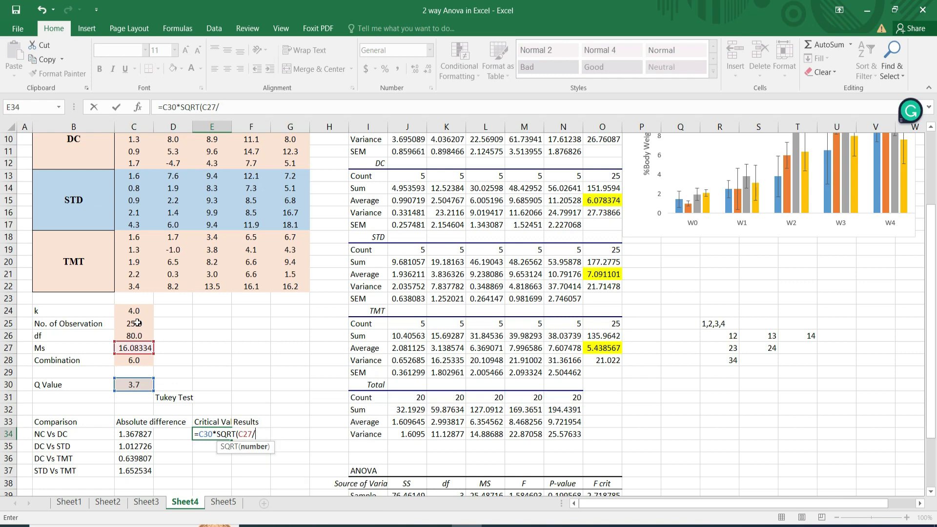
{"action": "left_click", "coordinate": [136, 325]}
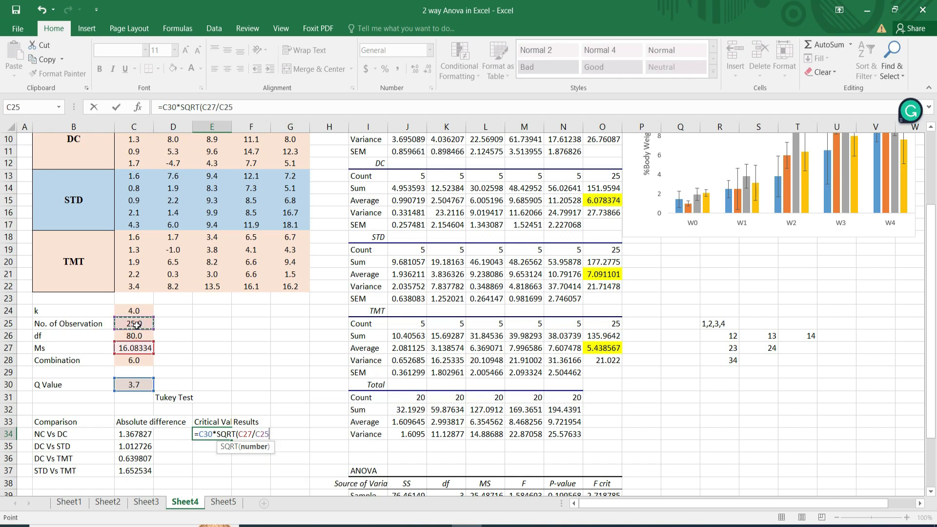
{"action": "type", "text": ")"}
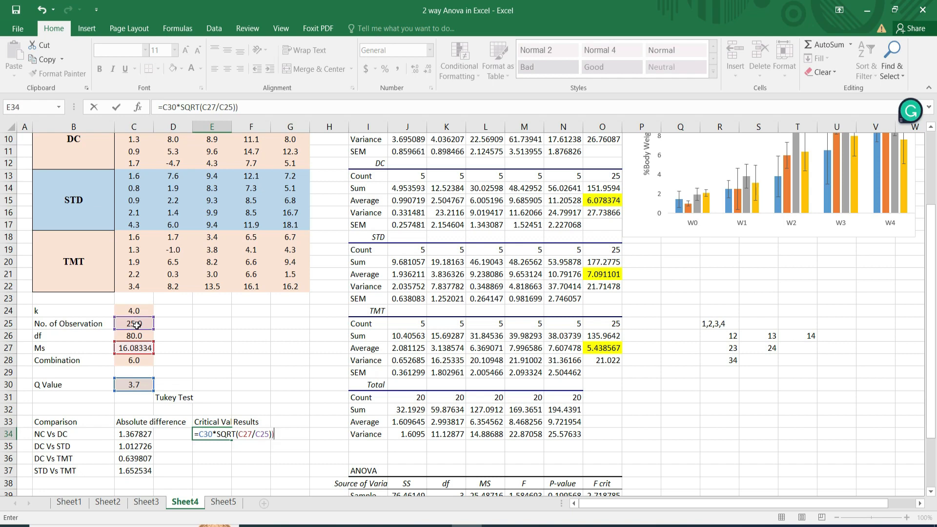
{"action": "key", "text": "BackSpace"}
{"action": "key", "text": "Return"}
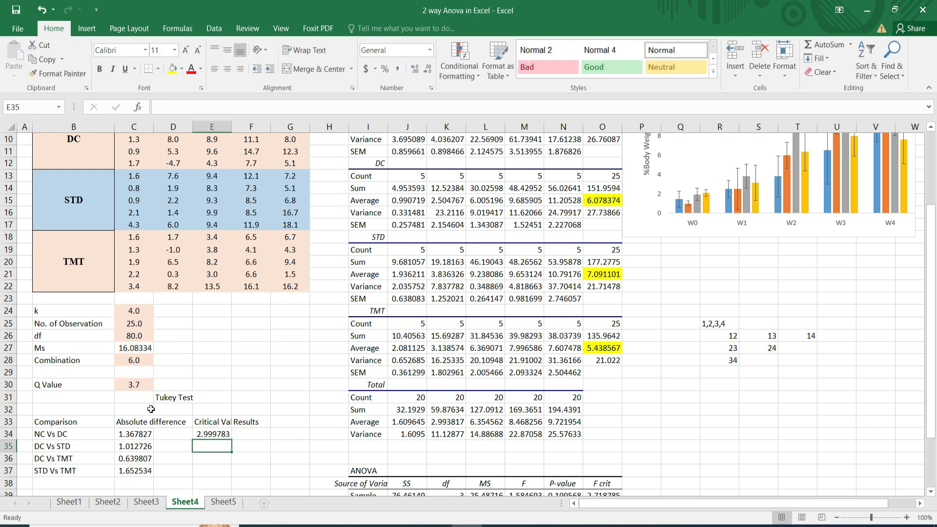
Calculate the DC Vs STD critical value in E35 with the formula =C30*SQRT(C27/C25).
{"action": "left_click", "coordinate": [208, 434]}
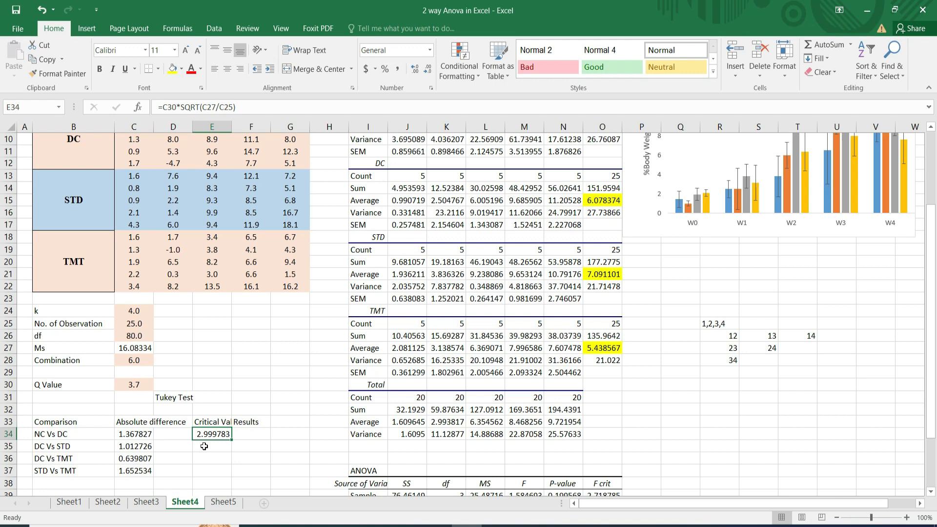
{"action": "left_click", "coordinate": [204, 446]}
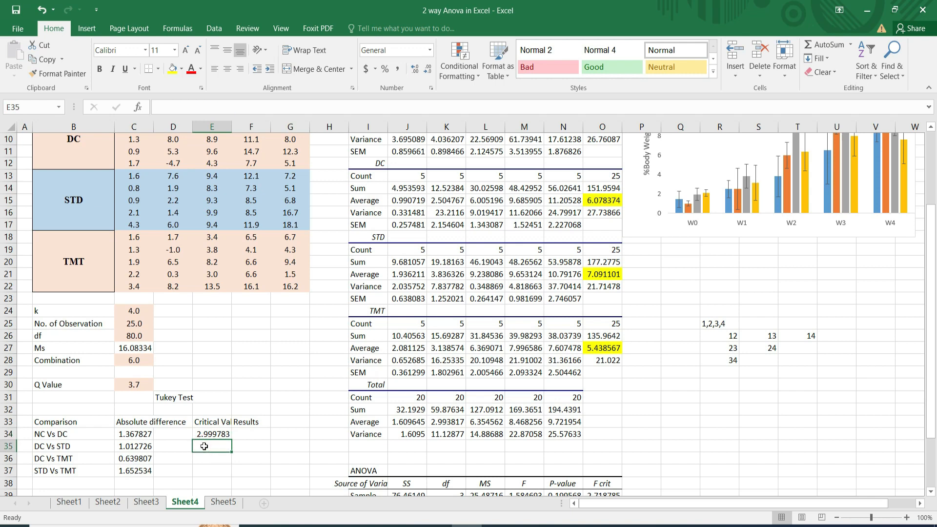
{"action": "left_click", "coordinate": [204, 446]}
{"action": "type", "text": "="}
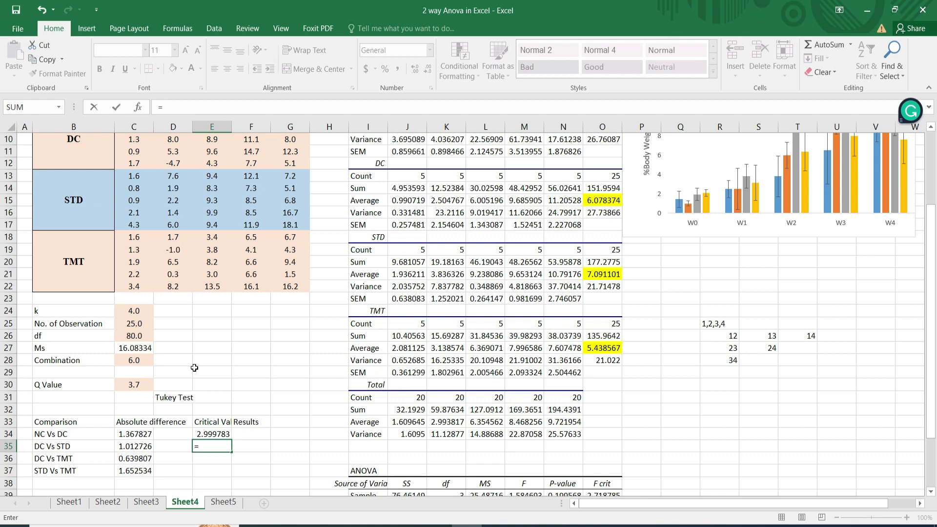
{"action": "left_click", "coordinate": [130, 387]}
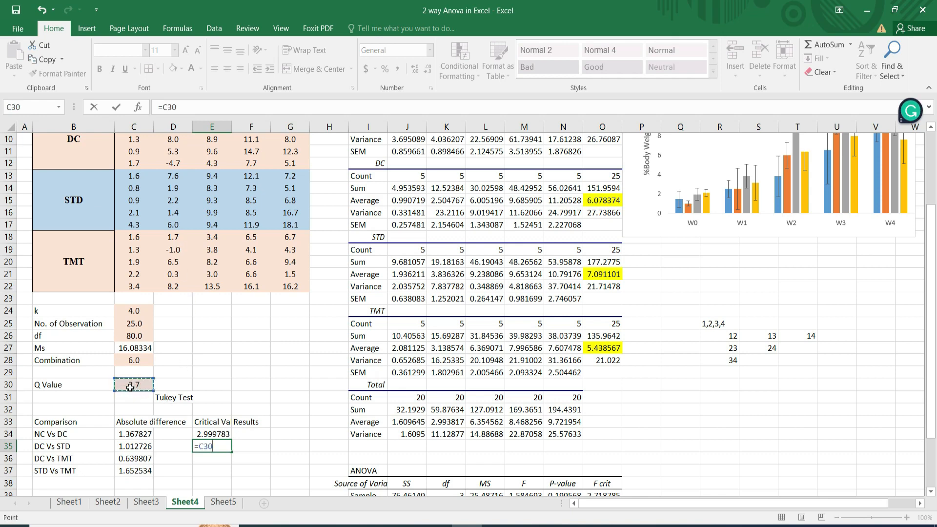
{"action": "type", "text": "S"}
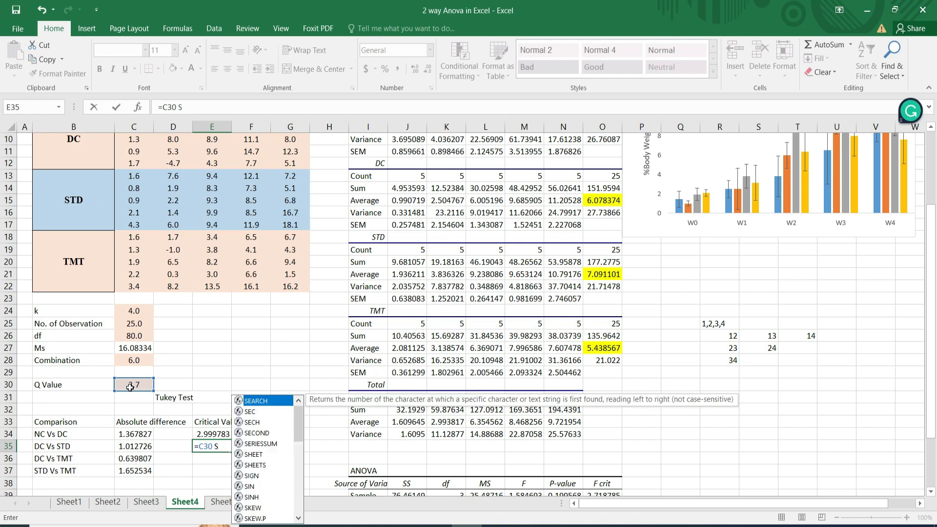
{"action": "type", "text": "q"}
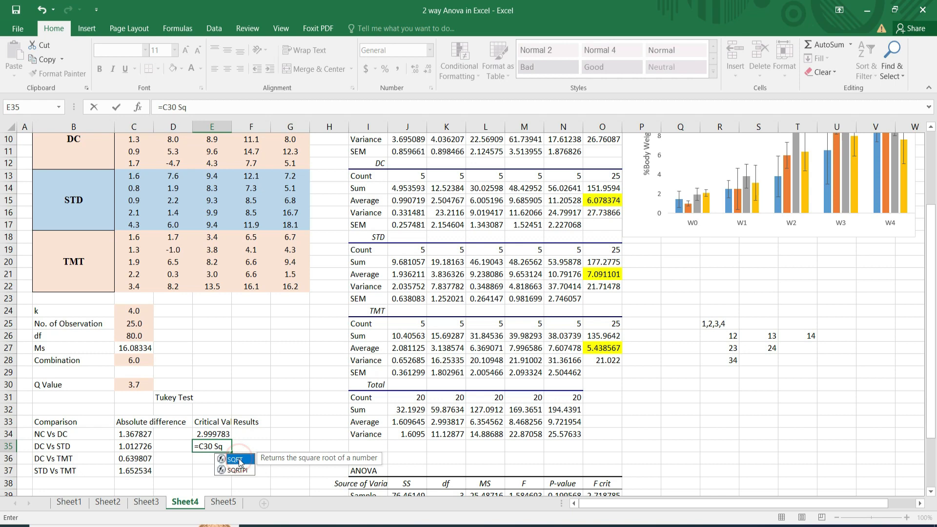
{"action": "double_click", "coordinate": [240, 461]}
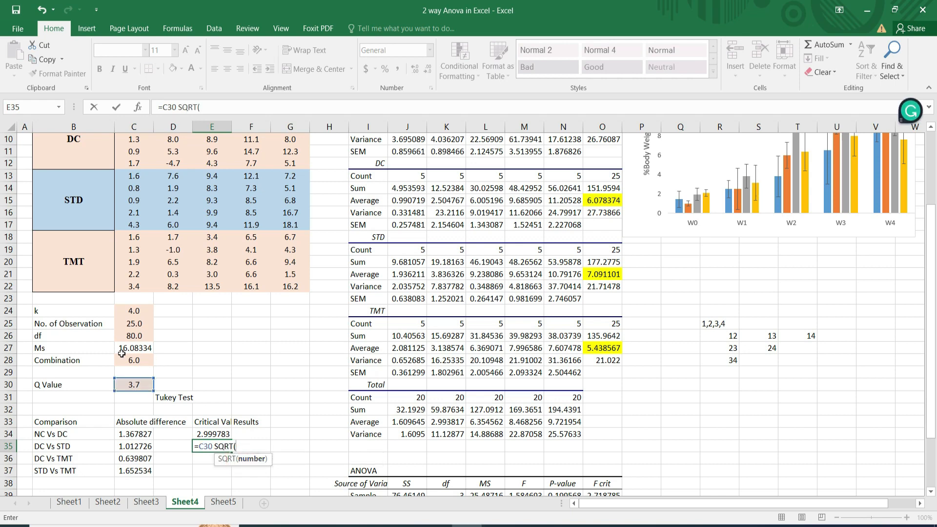
{"action": "left_click", "coordinate": [137, 349]}
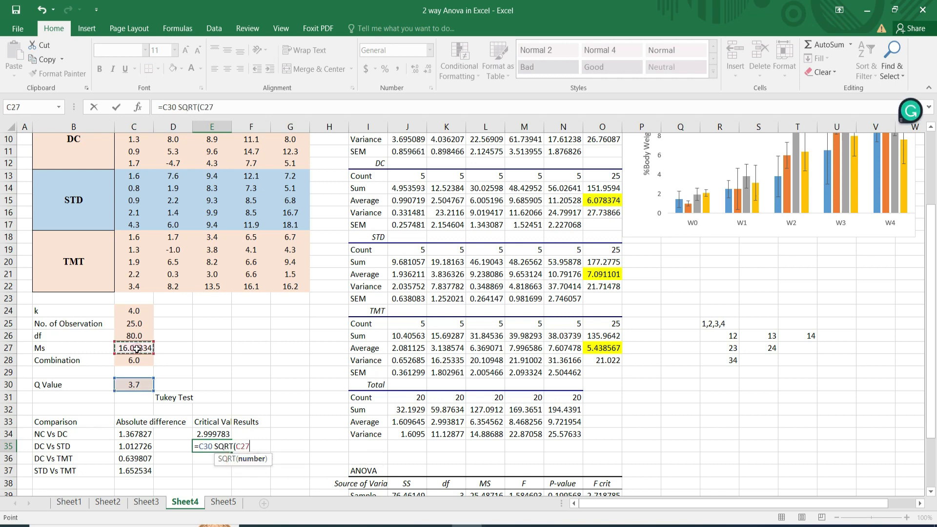
{"action": "type", "text": "/"}
{"action": "left_click", "coordinate": [130, 326]}
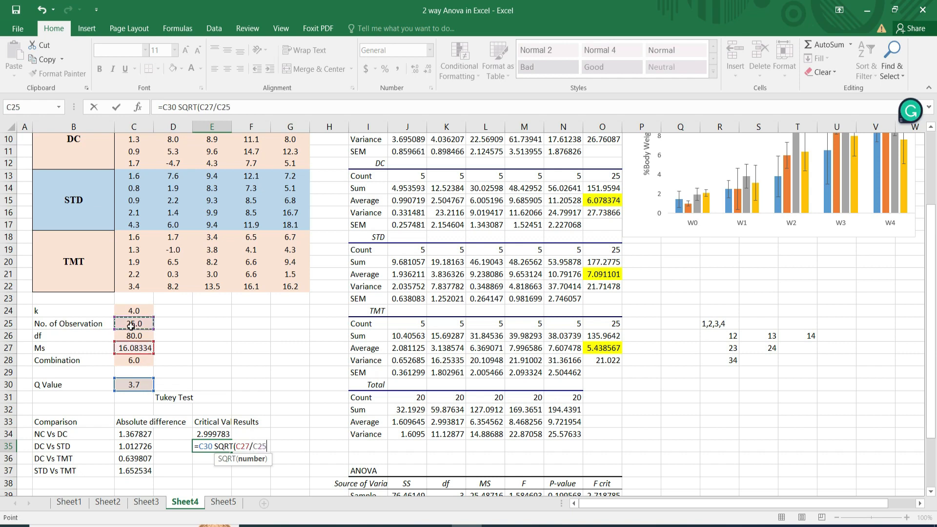
{"action": "type", "text": ")"}
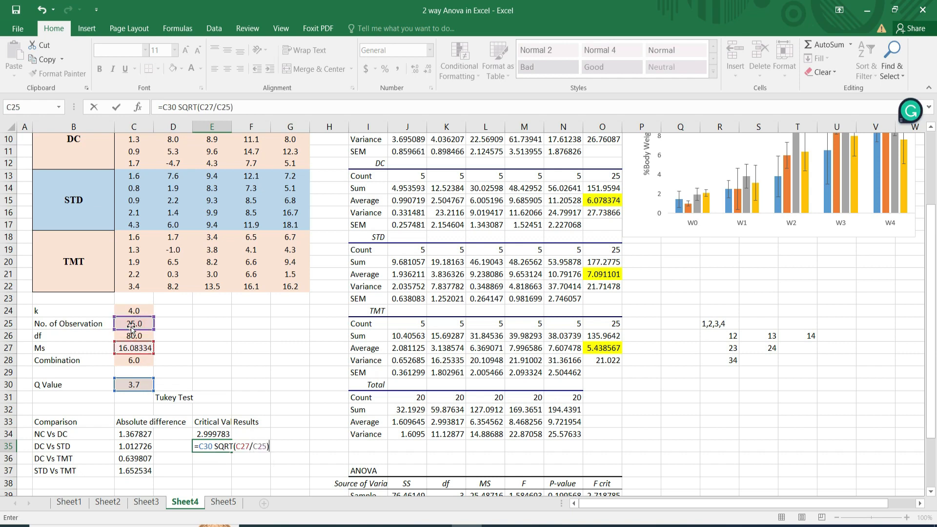
{"action": "left_click", "coordinate": [258, 446]}
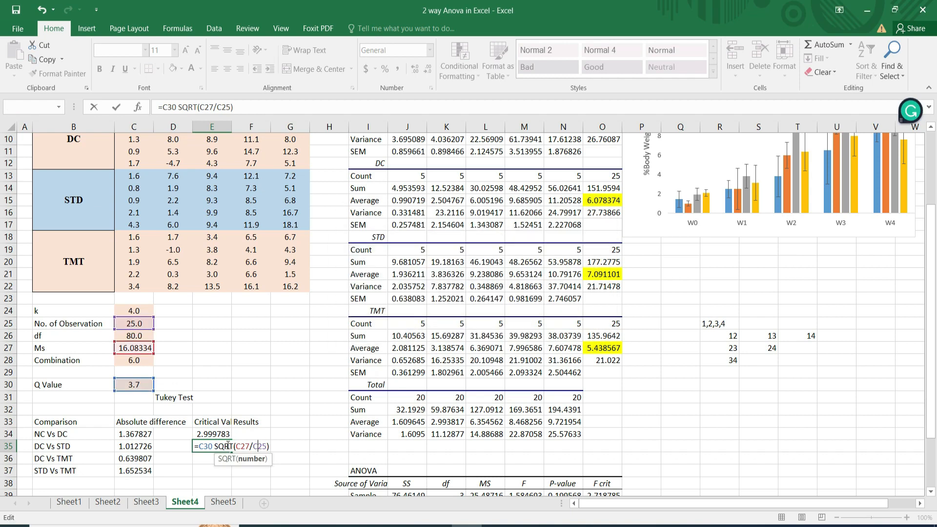
{"action": "left_click", "coordinate": [215, 447]}
{"action": "key", "text": "BackSpace"}
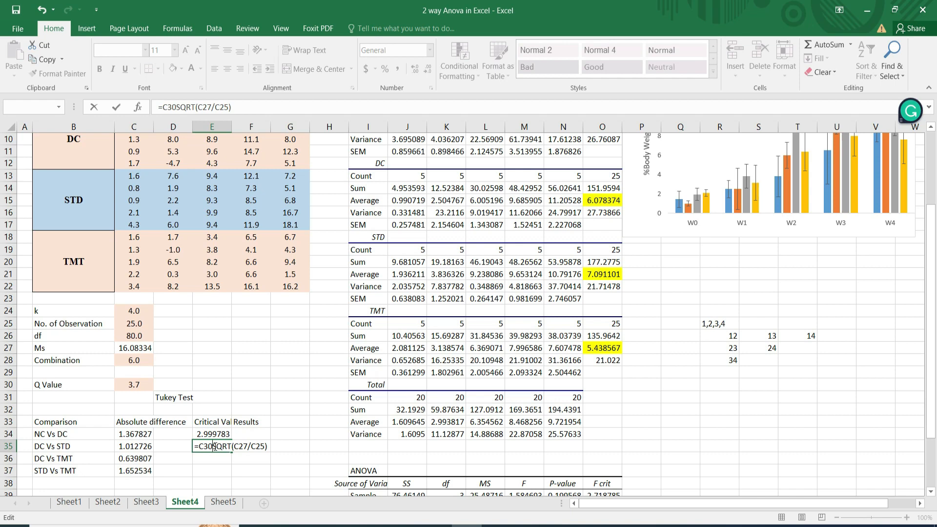
{"action": "type", "text": "*"}
{"action": "key", "text": "Return"}
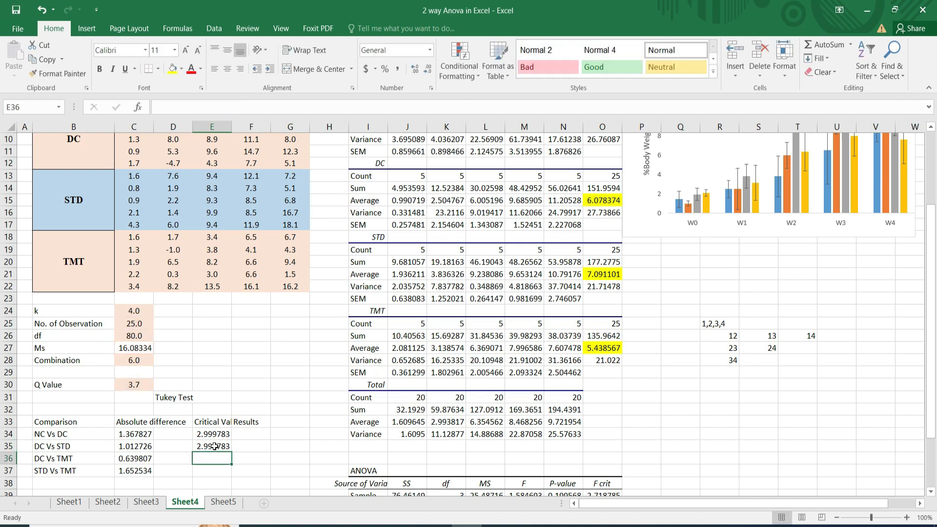
Calculate the DC Vs TMT critical value in E36 from the Q value multiplied by the square root of C27/C25.
{"action": "type", "text": "="}
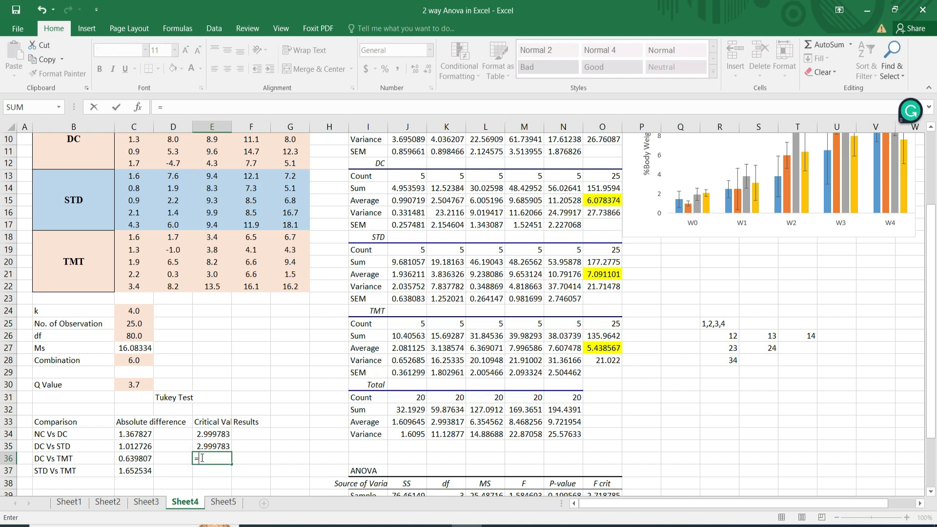
{"action": "left_click", "coordinate": [134, 385]}
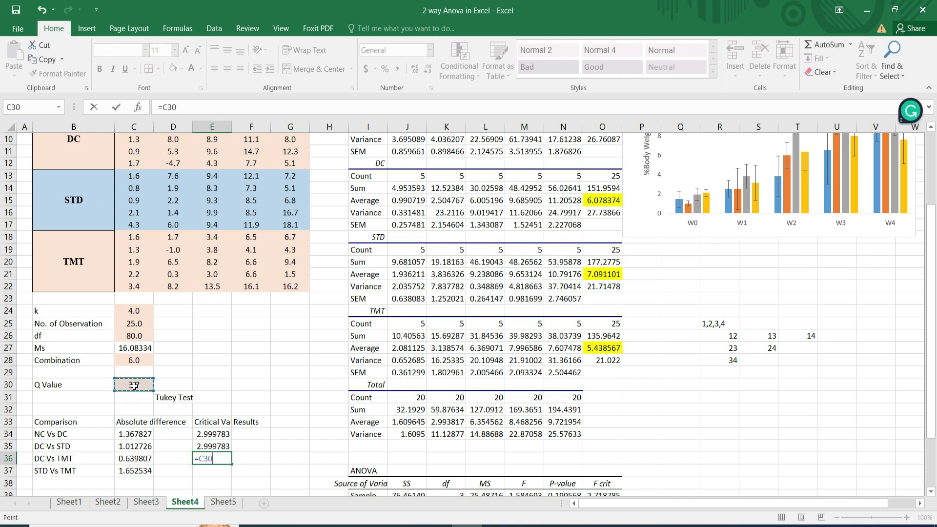
{"action": "type", "text": "*SQRT"}
{"action": "double_click", "coordinate": [241, 472]}
{"action": "left_click", "coordinate": [135, 348]}
{"action": "type", "text": "/"}
{"action": "left_click", "coordinate": [134, 324]}
{"action": "type", "text": ")"}
Enter =C30*SQRT(C27/C25) in E37 as the critical value for STD Vs TMT.
{"action": "left_click", "coordinate": [198, 470]}
{"action": "type", "text": "="}
{"action": "left_click", "coordinate": [133, 386]}
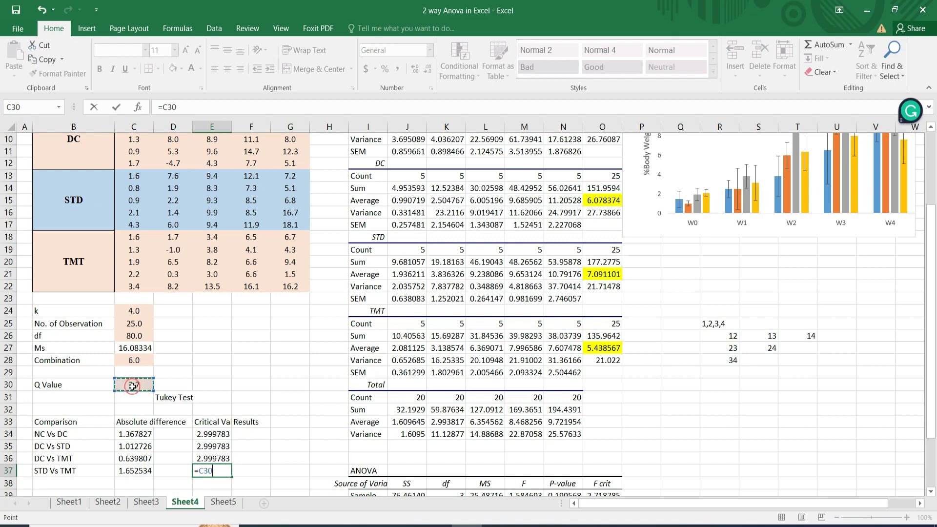
{"action": "type", "text": "*SQRT(C27"}
{"action": "type", "text": ")"}
{"action": "left_click", "coordinate": [134, 348]}
{"action": "left_click", "coordinate": [601, 216]}
{"action": "left_click", "coordinate": [133, 346]}
{"action": "type", "text": "/"}
{"action": "left_click", "coordinate": [134, 323]}
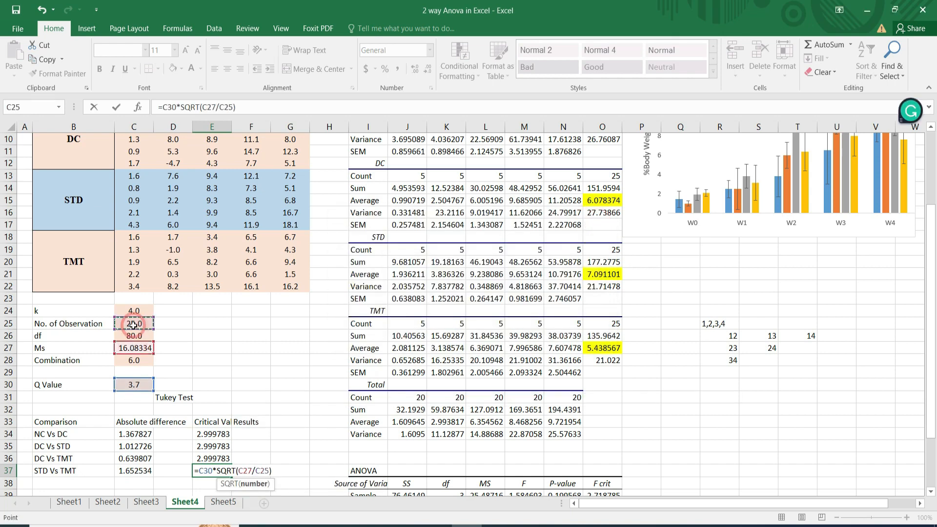
{"action": "type", "text": ")"}
{"action": "key", "text": "Return"}
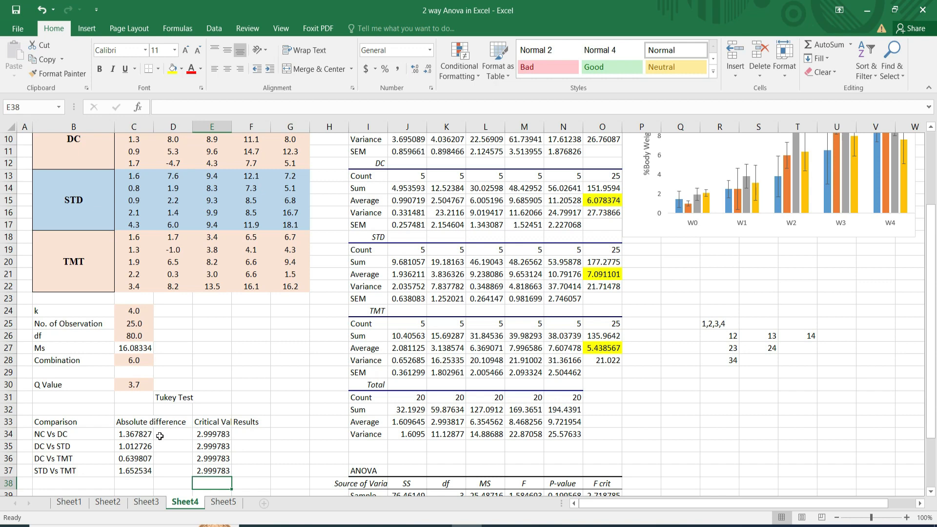
Begin an IF formula in F34 that tests whether the absolute difference C34 is greater than the critical value E34.
{"action": "left_click", "coordinate": [249, 433]}
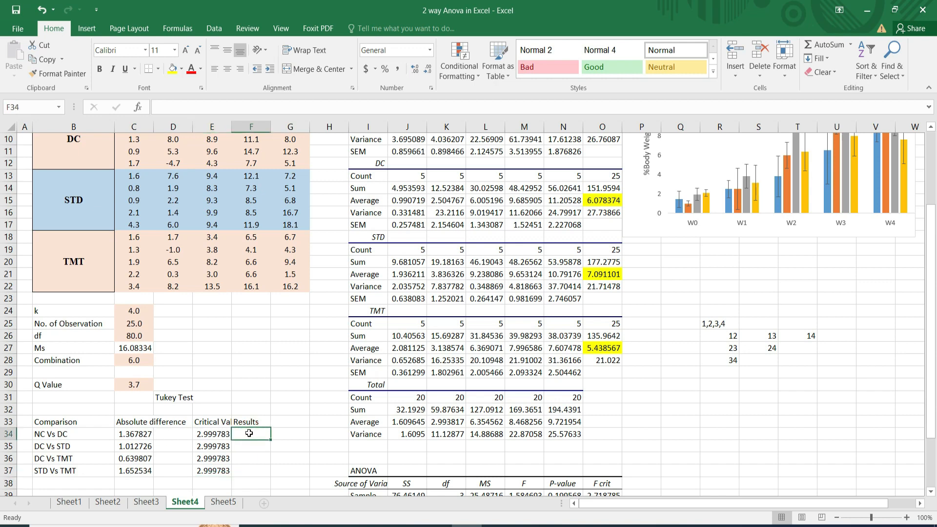
{"action": "type", "text": "="}
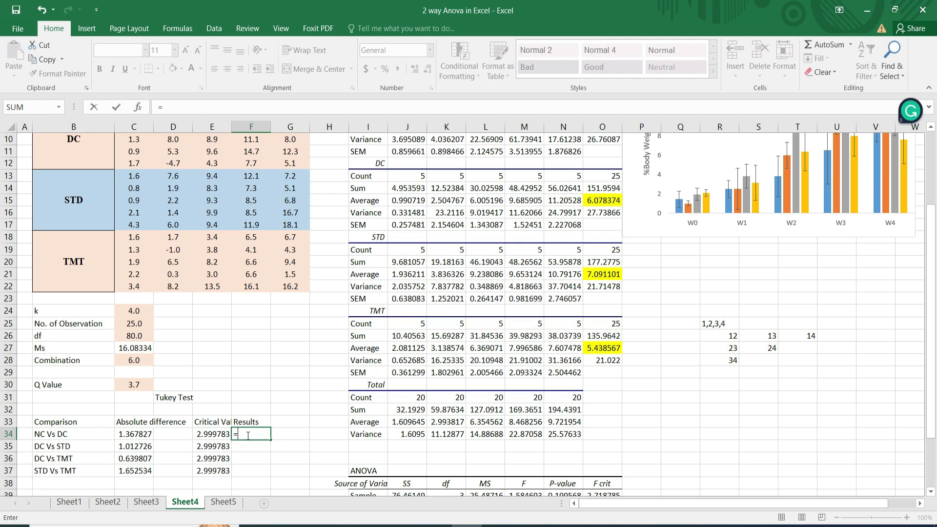
{"action": "type", "text": "(if("}
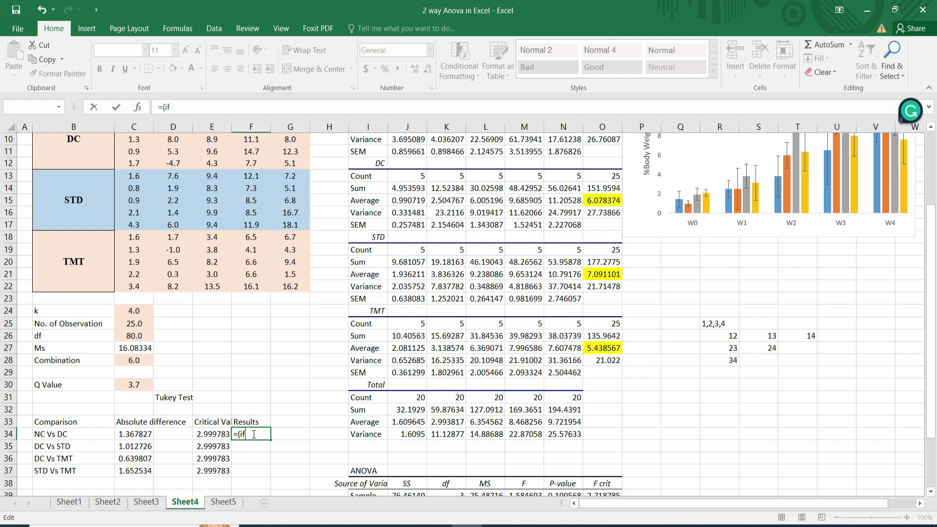
{"action": "left_click", "coordinate": [130, 433]}
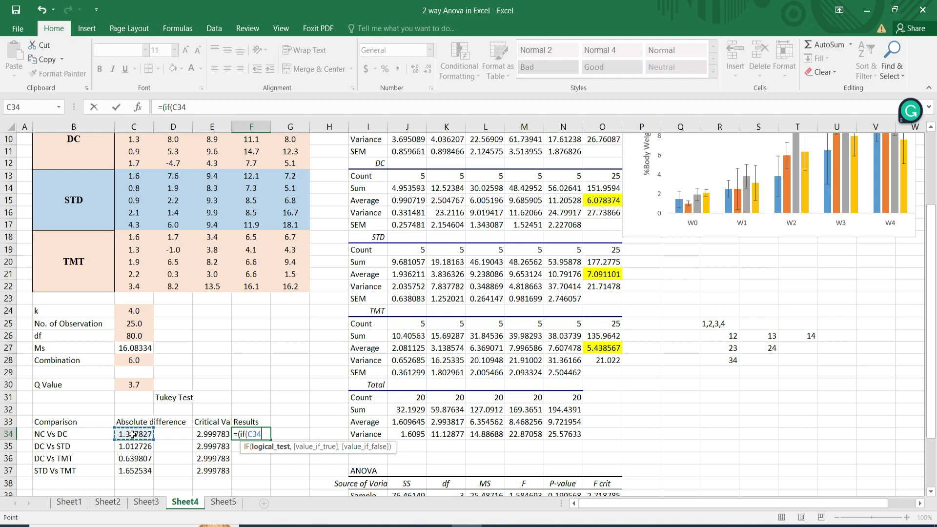
{"action": "type", "text": ">"}
{"action": "left_click", "coordinate": [213, 434]}
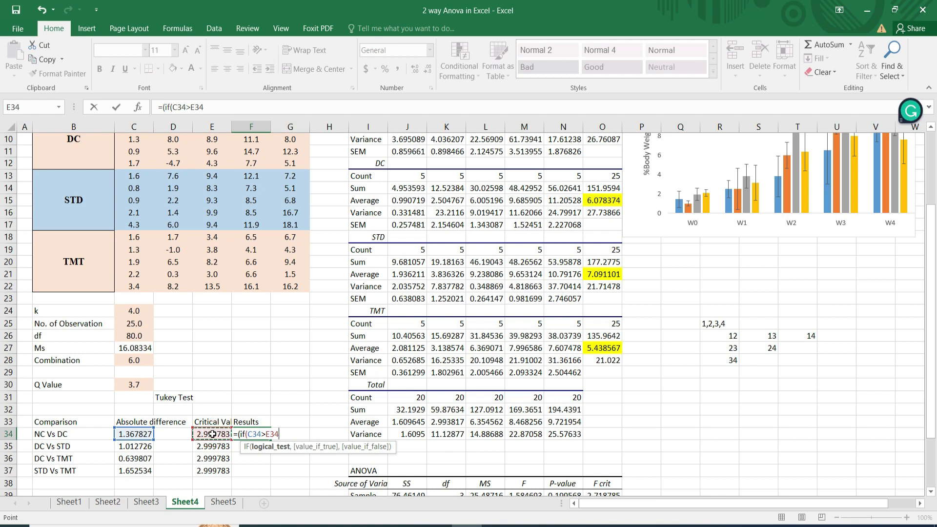
{"action": "type", "text": ","}
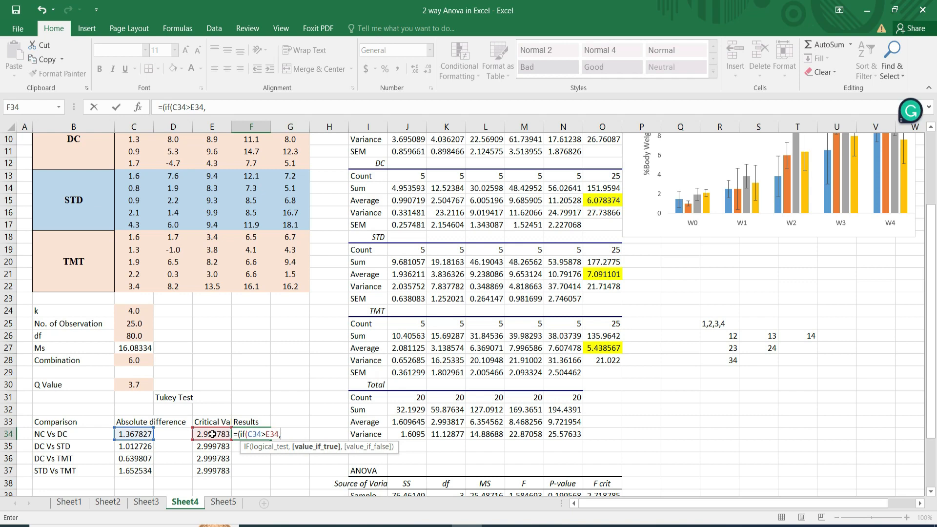
{"action": "type", "text": "\"mean is significantly"}
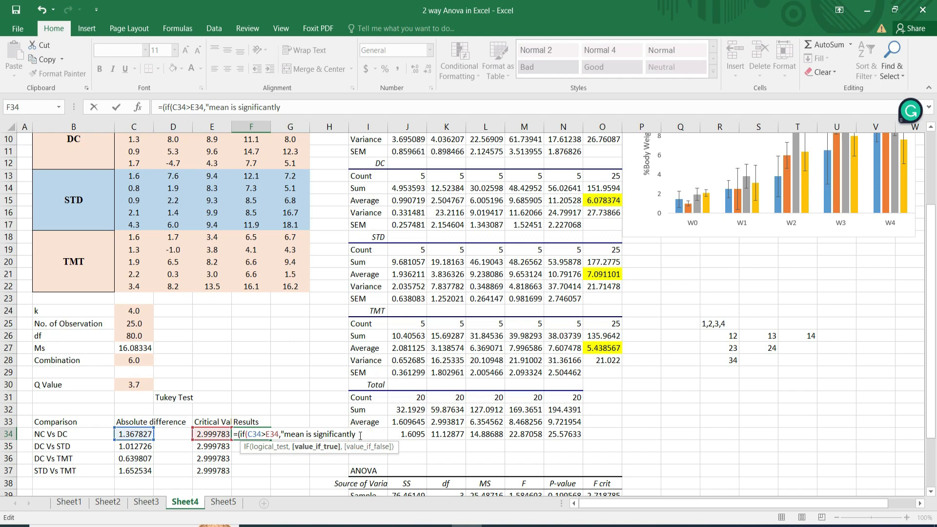
{"action": "type", "text": " different,"}
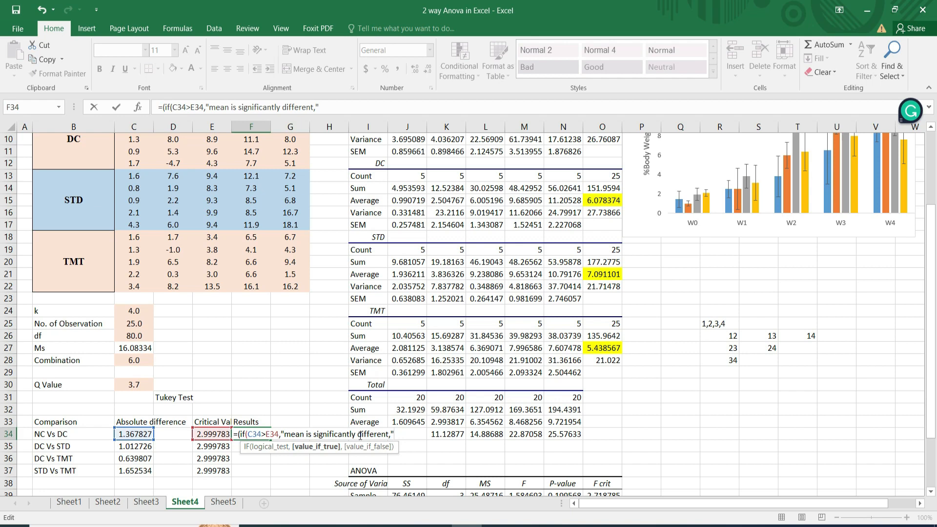
Complete the F34 formula with the outcomes "mean is significantly different" and "not significantly different", properly closing the quotation marks around both texts.
{"action": "type", "text": "not"}
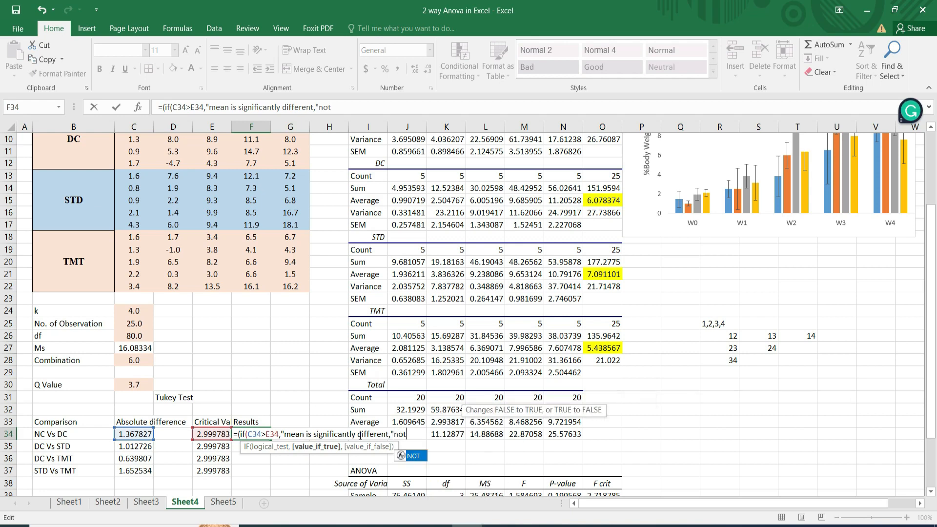
{"action": "type", "text": " significantly different\"0"}
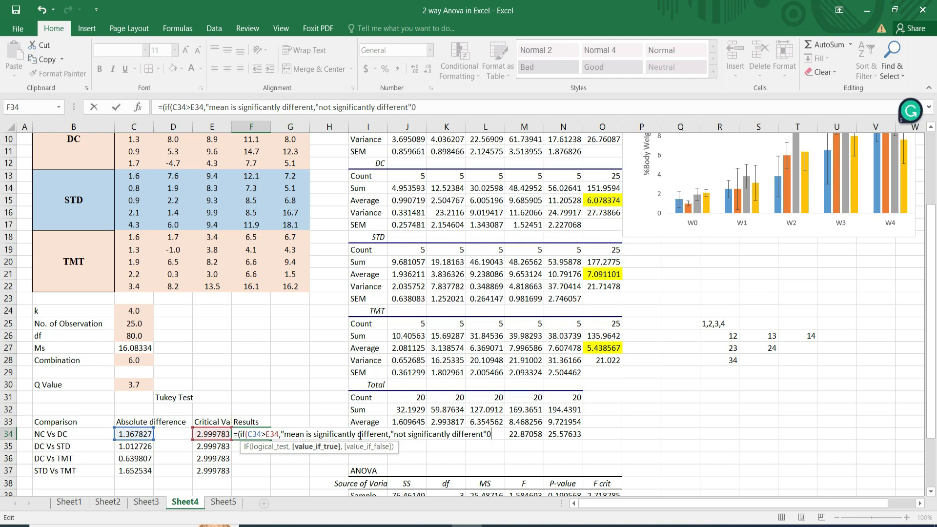
{"action": "key", "text": "BackSpace"}
{"action": "type", "text": "))"}
{"action": "key", "text": "Return"}
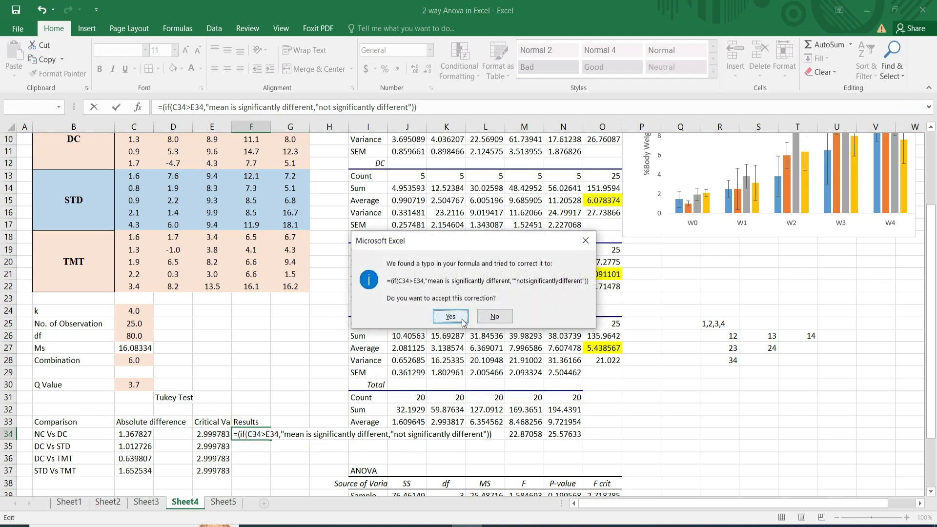
{"action": "left_click", "coordinate": [587, 240]}
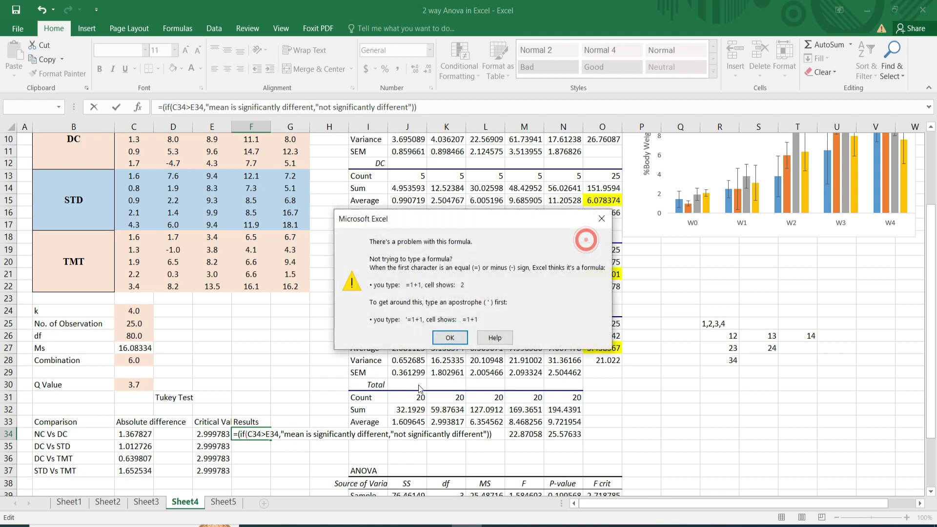
{"action": "left_click", "coordinate": [449, 338]}
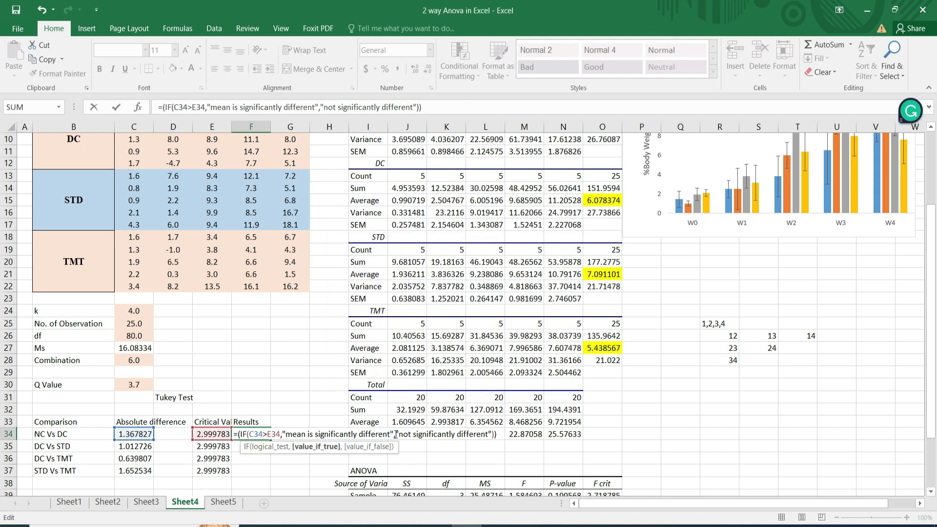
{"action": "key", "text": "Return"}
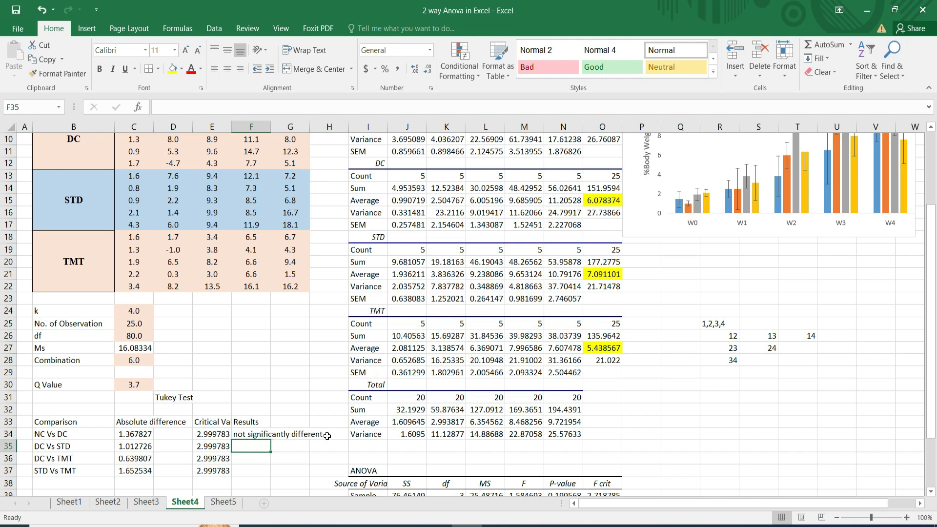
Fill the F34 results formula down to F37 for the remaining comparisons.
{"action": "left_click", "coordinate": [304, 433]}
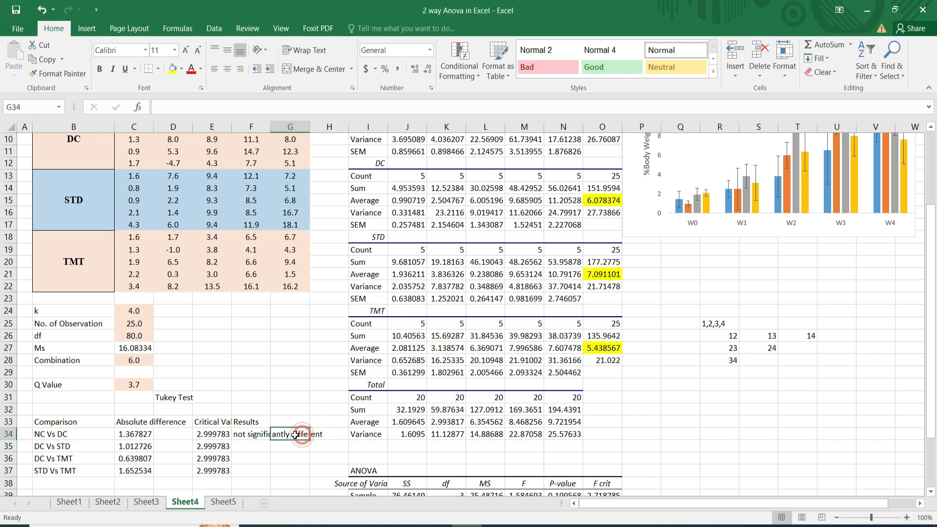
{"action": "left_click", "coordinate": [253, 435]}
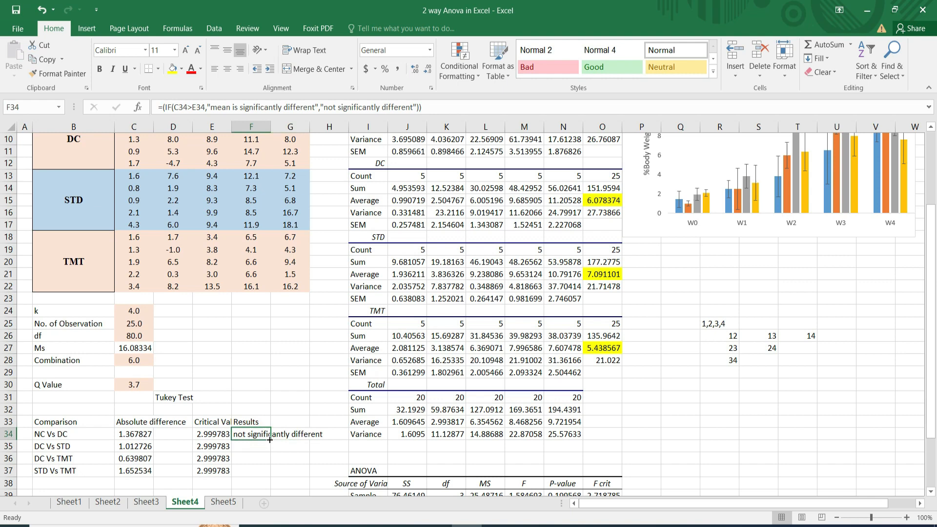
{"action": "left_click_drag", "start_coordinate": [271, 440], "coordinate": [274, 476]}
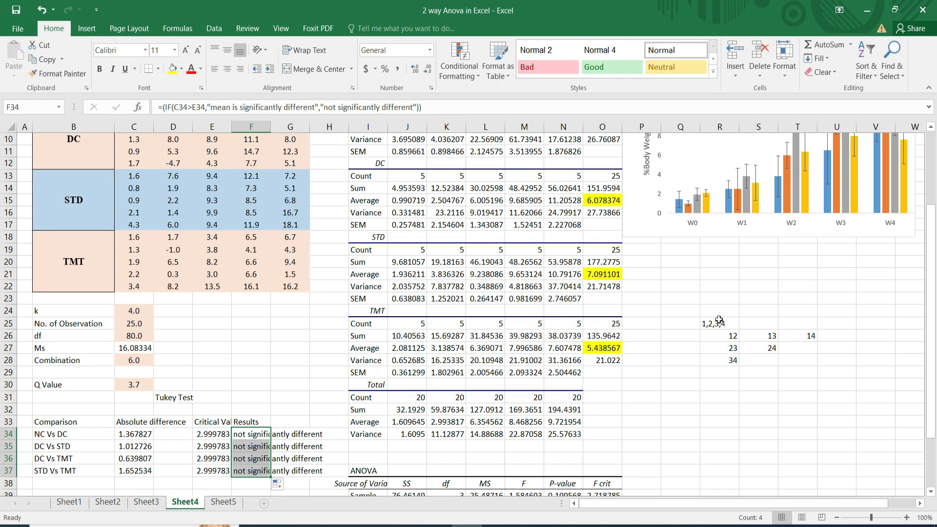
Examine the %Body Weight Change chart, looking at the group bars and error bars for each week.
{"action": "left_click", "coordinate": [931, 128]}
{"action": "left_click", "coordinate": [931, 128]}
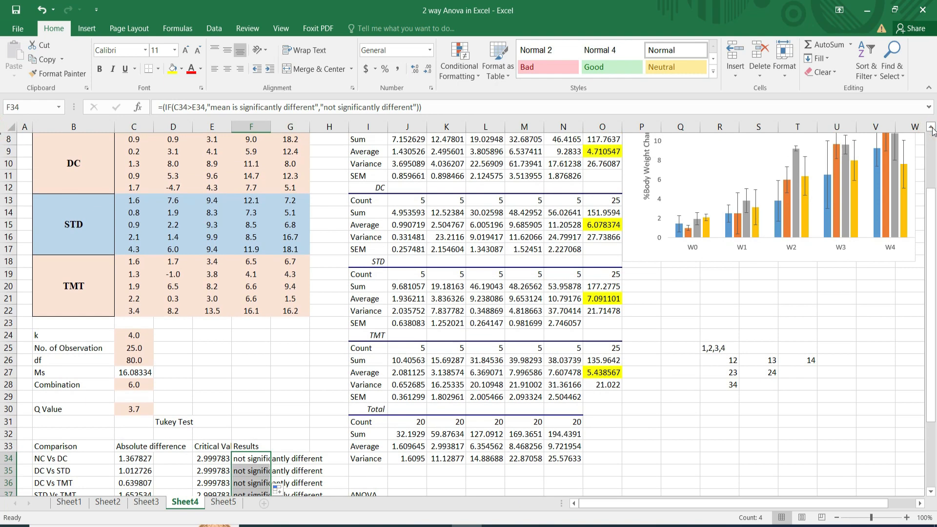
{"action": "left_click", "coordinate": [931, 128]}
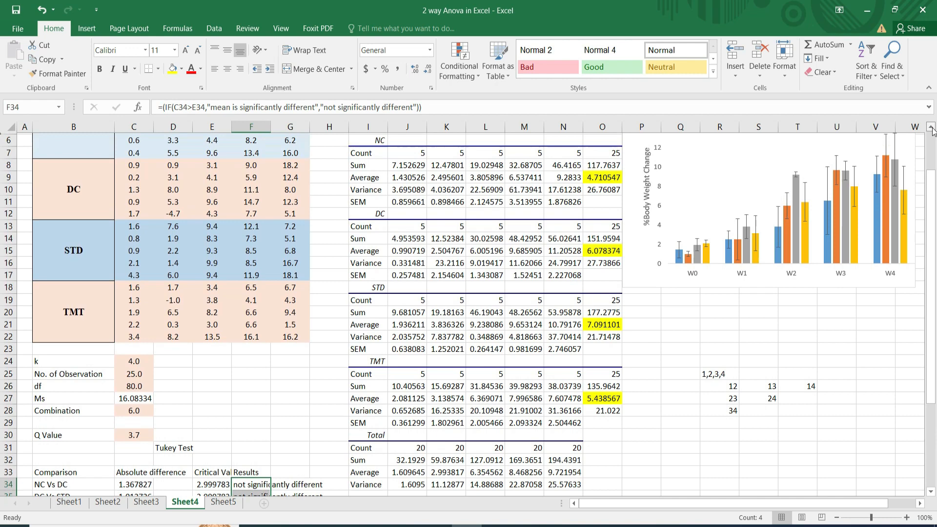
{"action": "left_click", "coordinate": [931, 128]}
{"action": "left_click", "coordinate": [931, 127]}
{"action": "left_click", "coordinate": [932, 128]}
{"action": "left_click", "coordinate": [932, 128]}
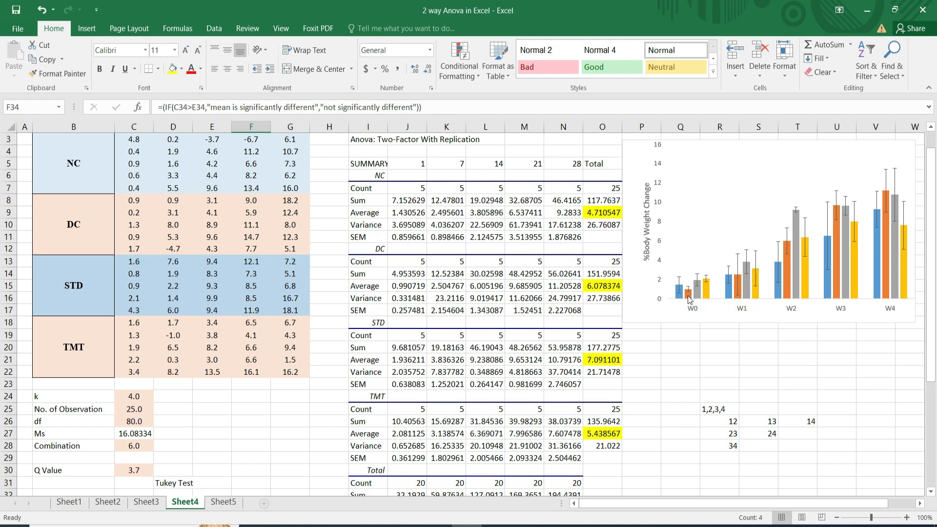
{"action": "mouse_move", "coordinate": [690, 300]}
{"action": "scroll", "coordinate": [934, 496], "scroll_direction": "down", "scroll_amount": 2}
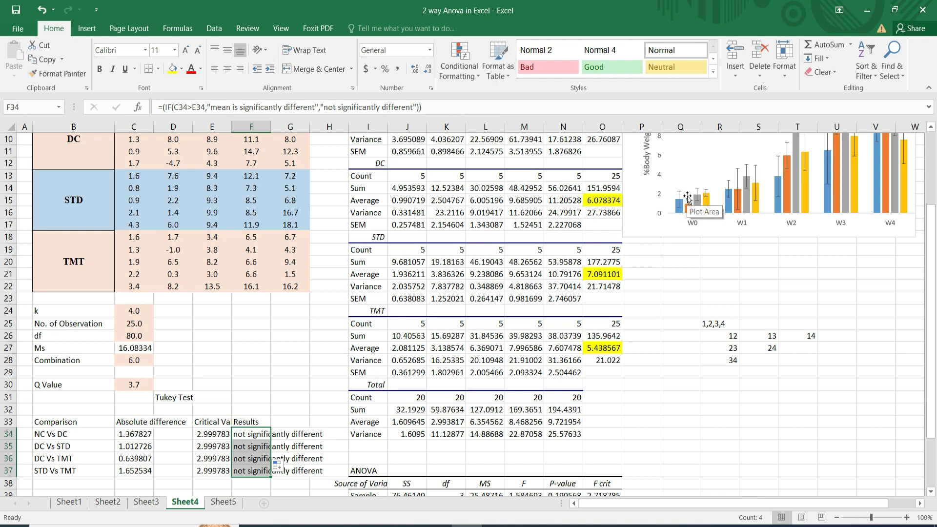
Insert a small text box containing * above the orange DC bar of W0 in the chart.
{"action": "left_click", "coordinate": [89, 30]}
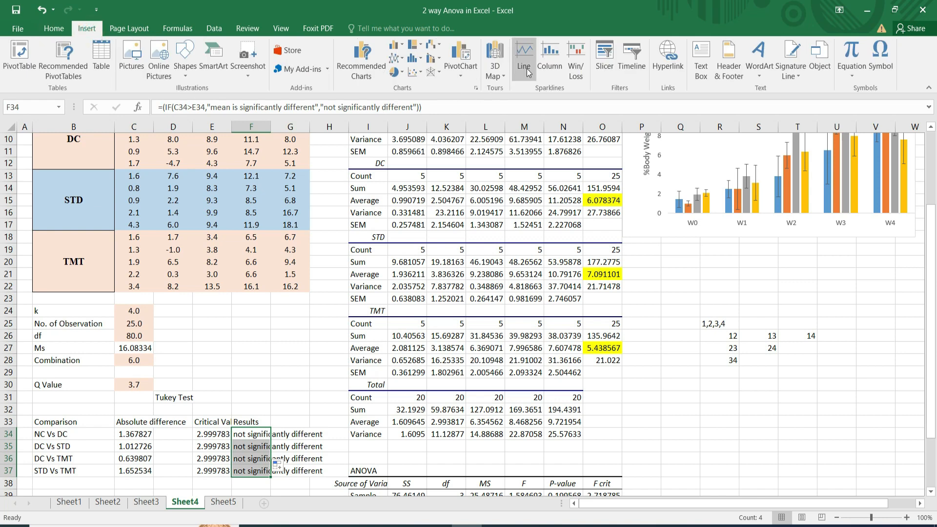
{"action": "left_click", "coordinate": [699, 65]}
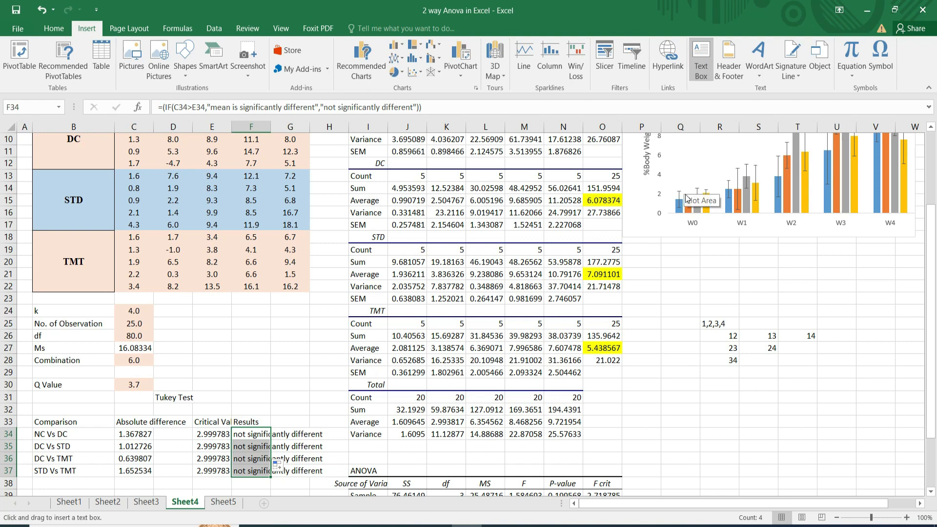
{"action": "left_click_drag", "start_coordinate": [689, 192], "coordinate": [701, 212]}
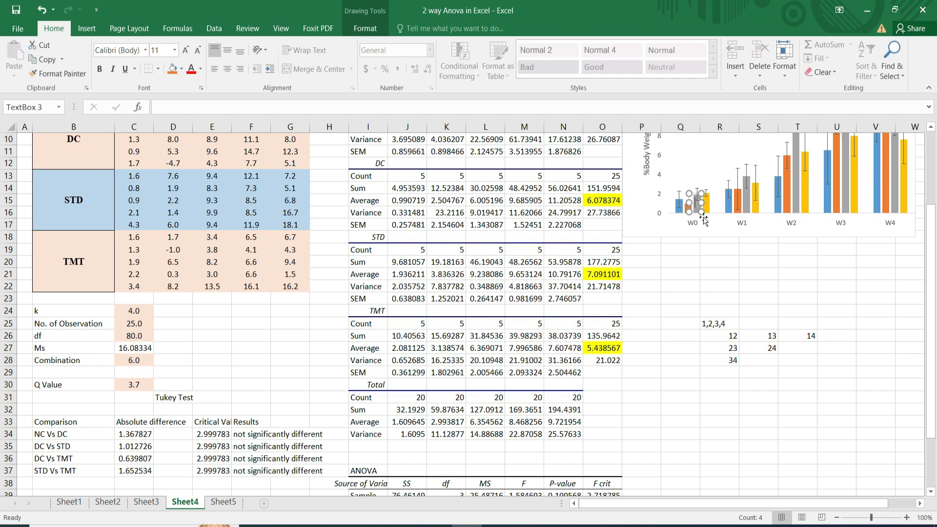
{"action": "type", "text": "*"}
{"action": "left_click_drag", "start_coordinate": [701, 211], "coordinate": [692, 205]}
{"action": "left_click", "coordinate": [693, 232]}
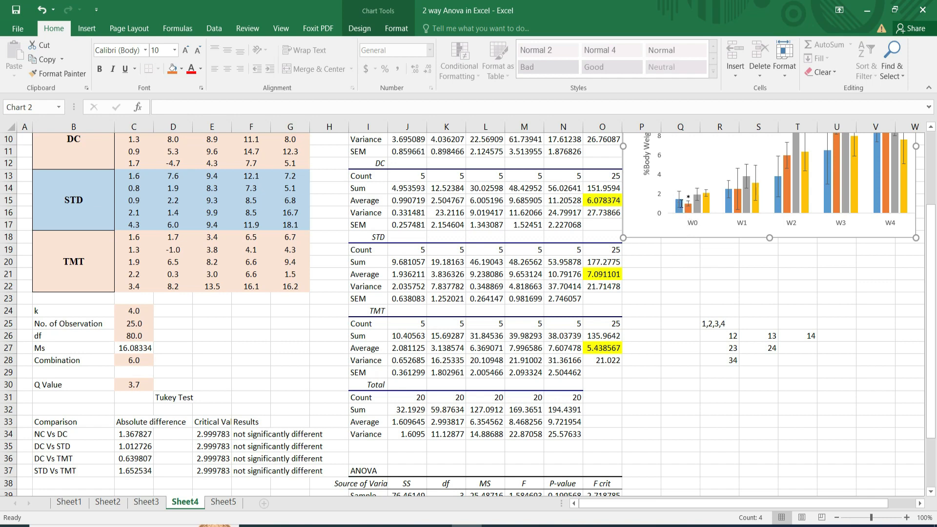
Insert a text box containing # inside the chart, above the yellow TMT bar of W0.
{"action": "mouse_move", "coordinate": [689, 210]}
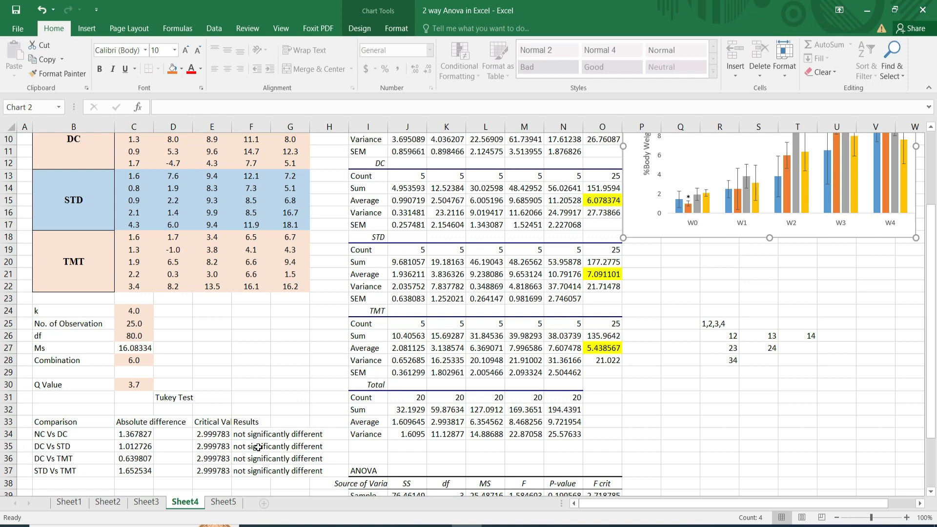
{"action": "left_click", "coordinate": [697, 184]}
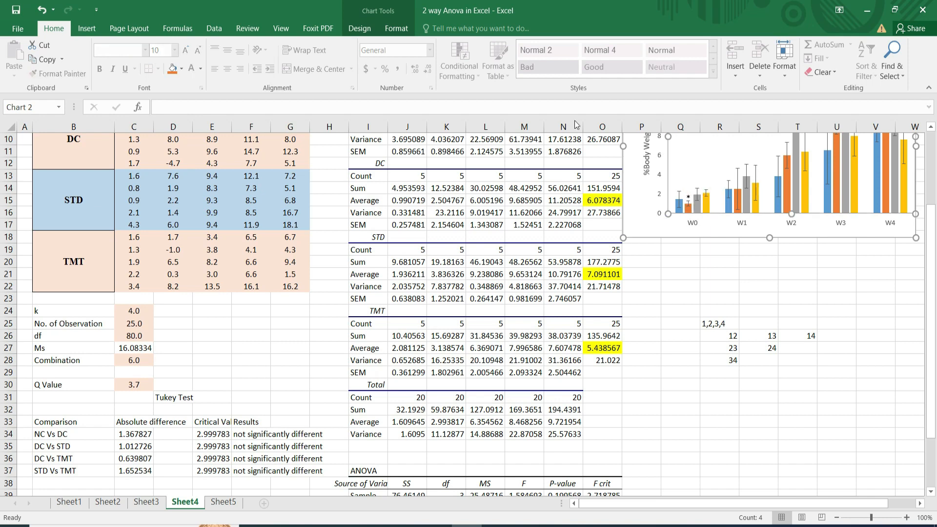
{"action": "left_click", "coordinate": [86, 28]}
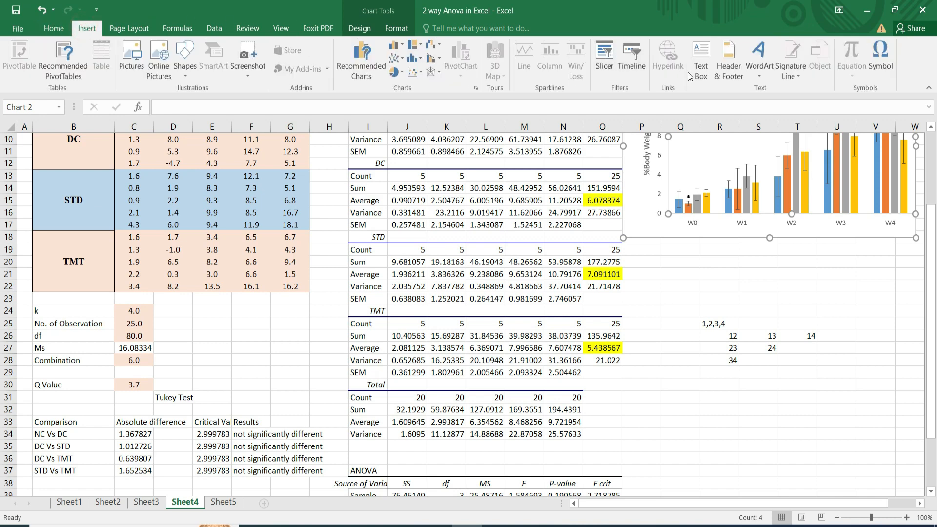
{"action": "left_click", "coordinate": [701, 72]}
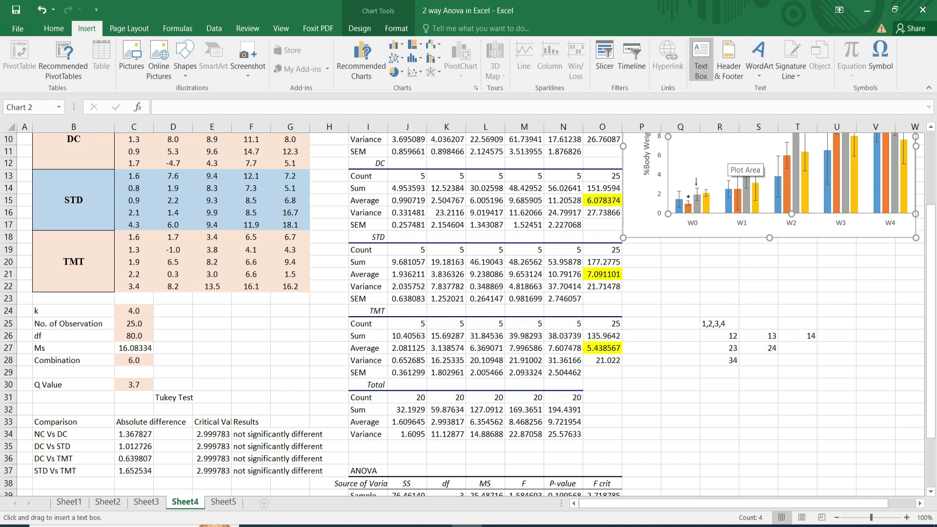
{"action": "left_click_drag", "start_coordinate": [697, 177], "coordinate": [756, 238]}
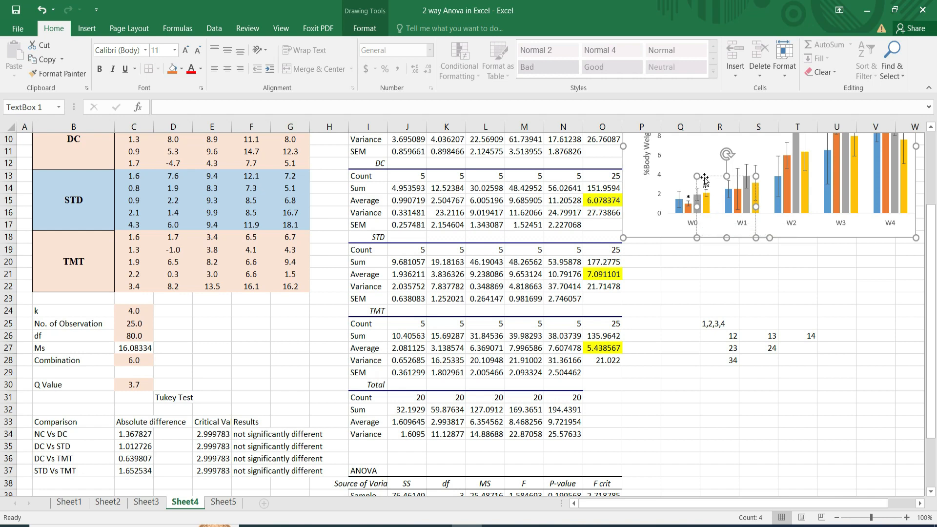
{"action": "left_click", "coordinate": [693, 248]}
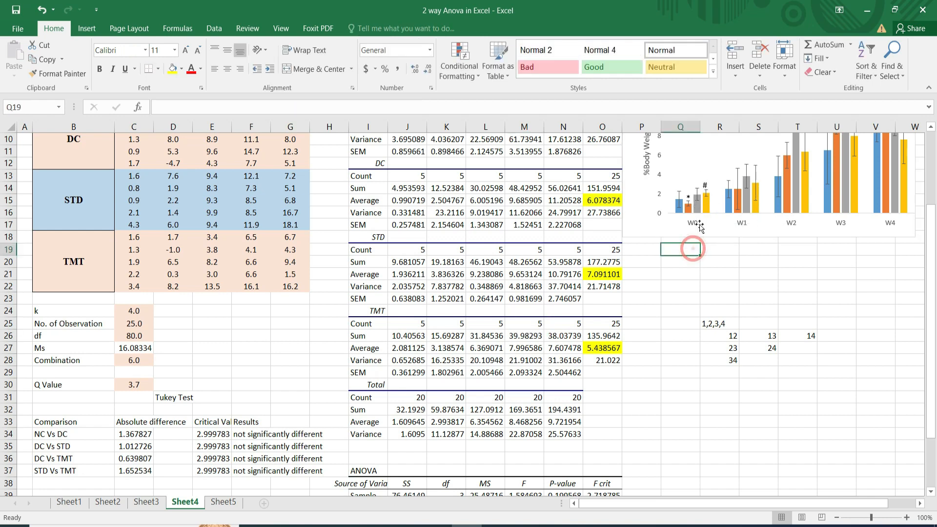
Move the # text box so the symbol sits above the gray STD bar of W0 in the chart.
{"action": "left_click", "coordinate": [705, 177]}
{"action": "left_click", "coordinate": [705, 178]}
{"action": "left_click", "coordinate": [704, 184]}
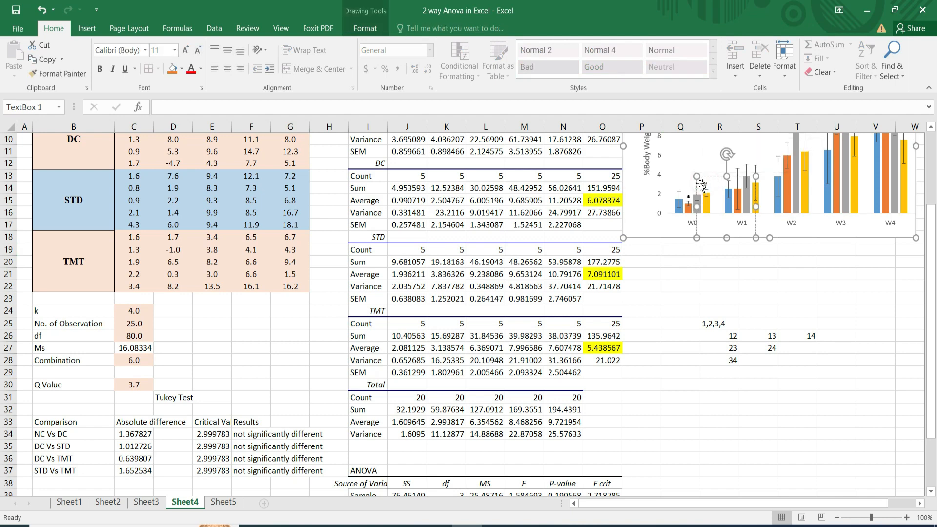
{"action": "left_click", "coordinate": [732, 234]}
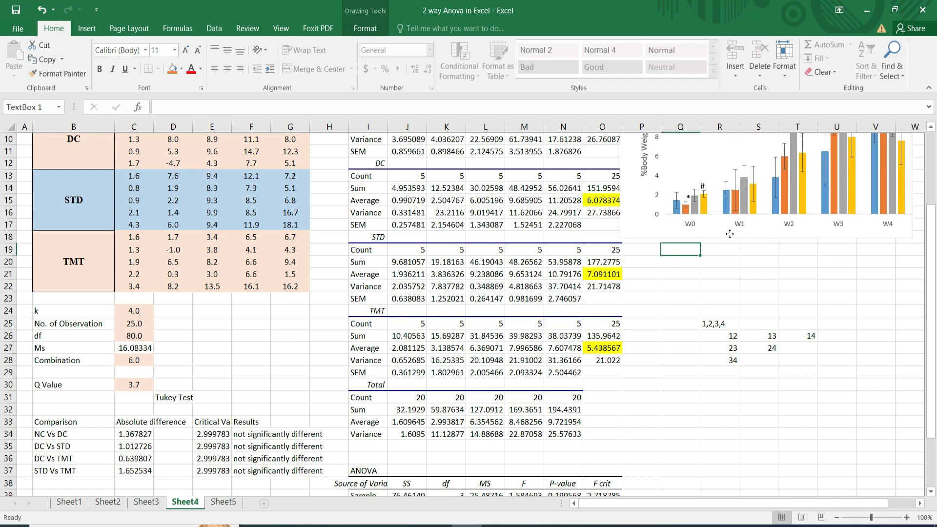
{"action": "left_click", "coordinate": [708, 194]}
{"action": "left_click", "coordinate": [703, 187]}
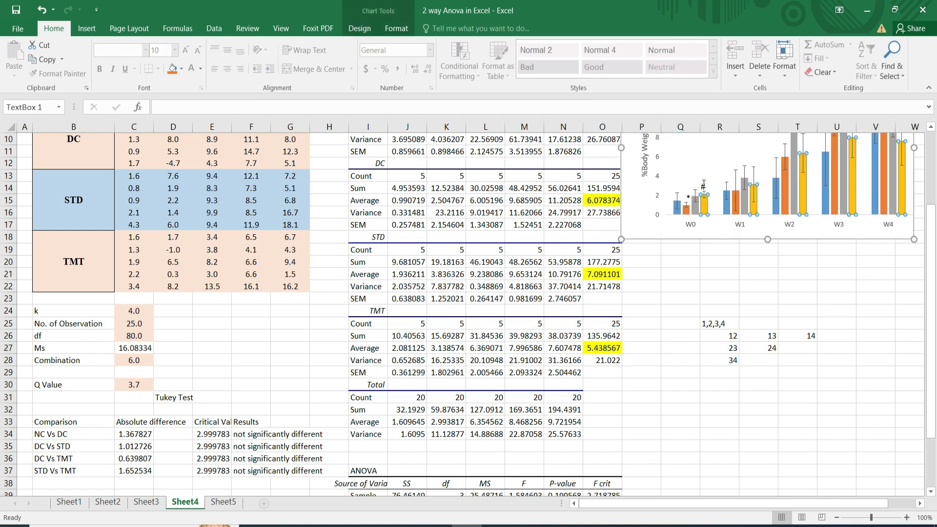
{"action": "left_click", "coordinate": [703, 183]}
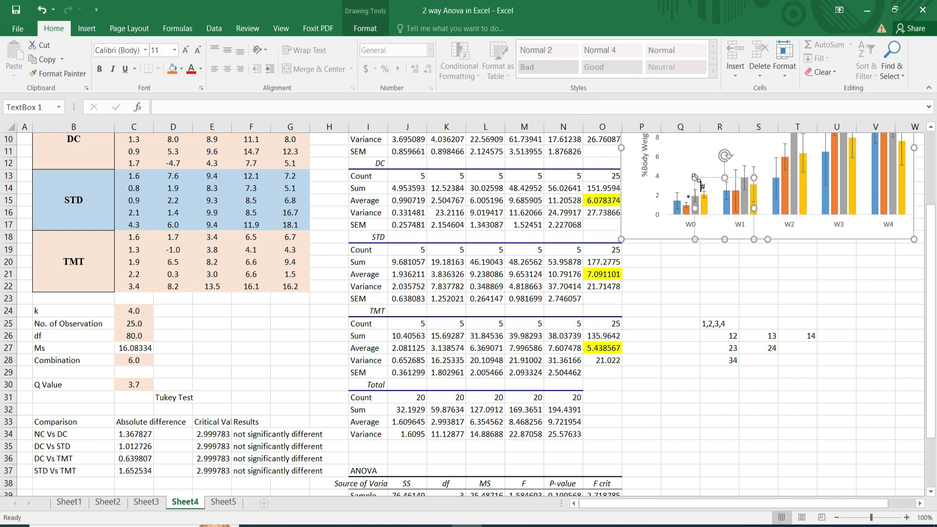
{"action": "left_click_drag", "start_coordinate": [695, 177], "coordinate": [686, 174]}
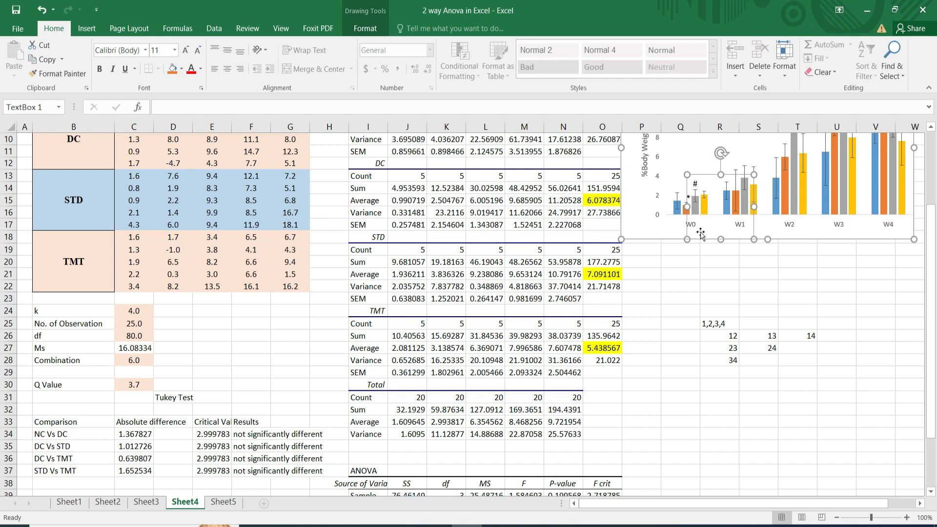
{"action": "left_click", "coordinate": [673, 237]}
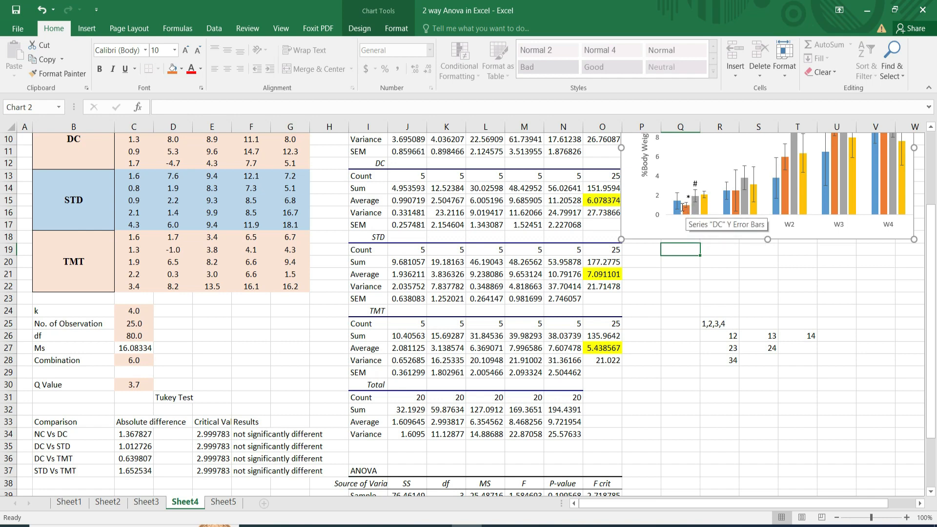
Insert a second # text box in the chart and position it above the yellow TMT bar of W0.
{"action": "mouse_move", "coordinate": [688, 214]}
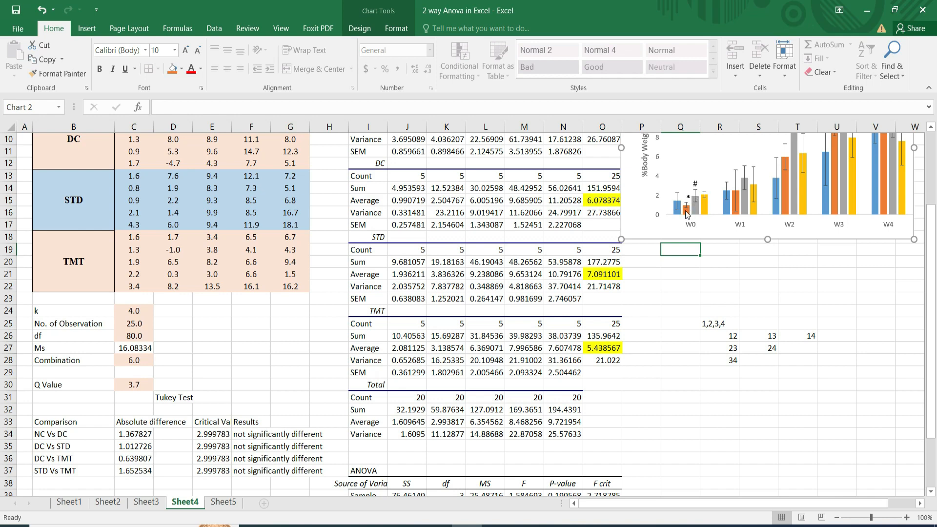
{"action": "mouse_move", "coordinate": [704, 198]}
{"action": "left_click", "coordinate": [704, 187]}
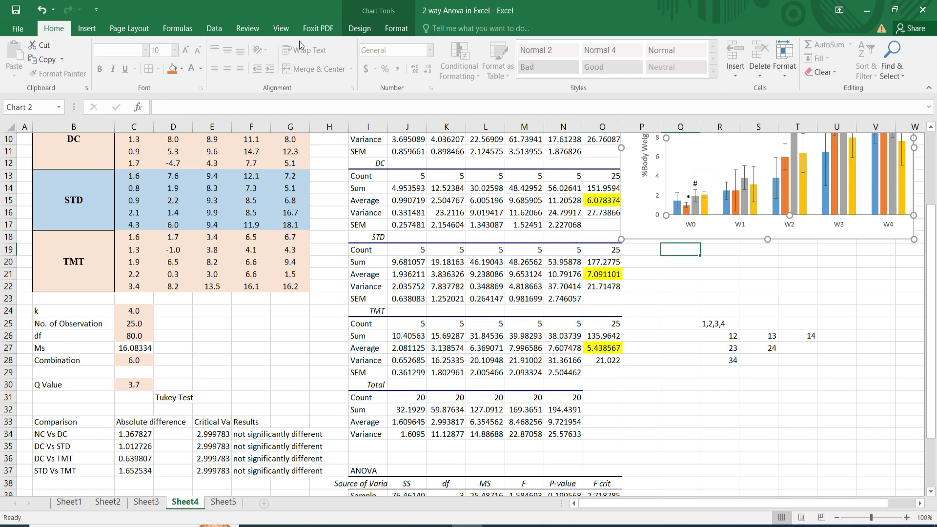
{"action": "left_click", "coordinate": [95, 30]}
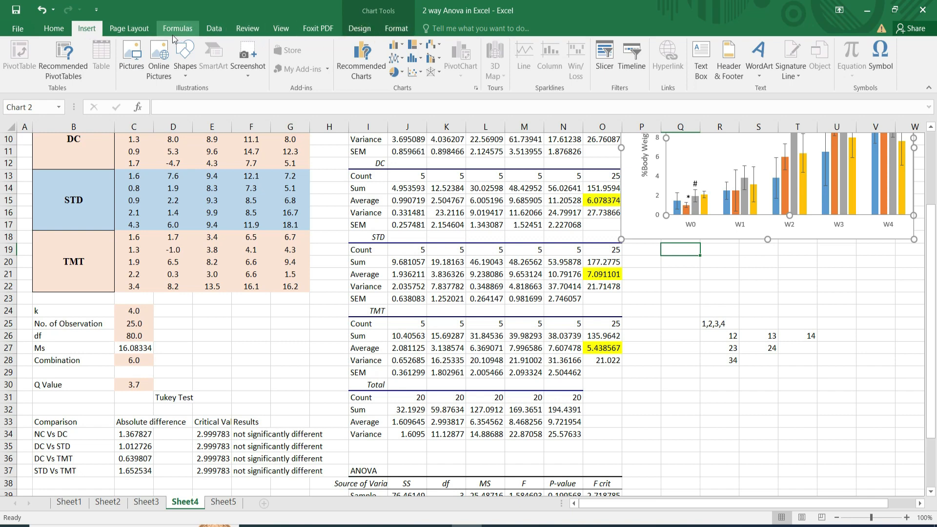
{"action": "left_click", "coordinate": [53, 30]}
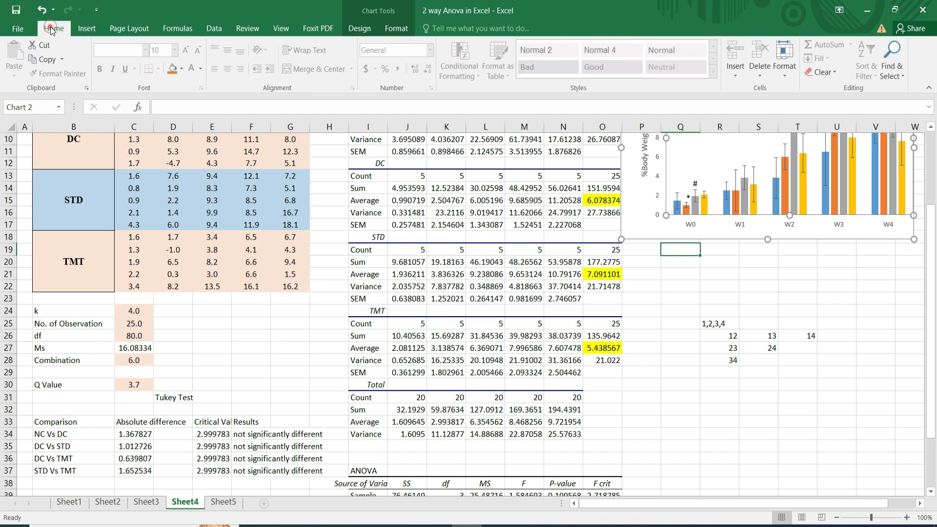
{"action": "left_click", "coordinate": [83, 29]}
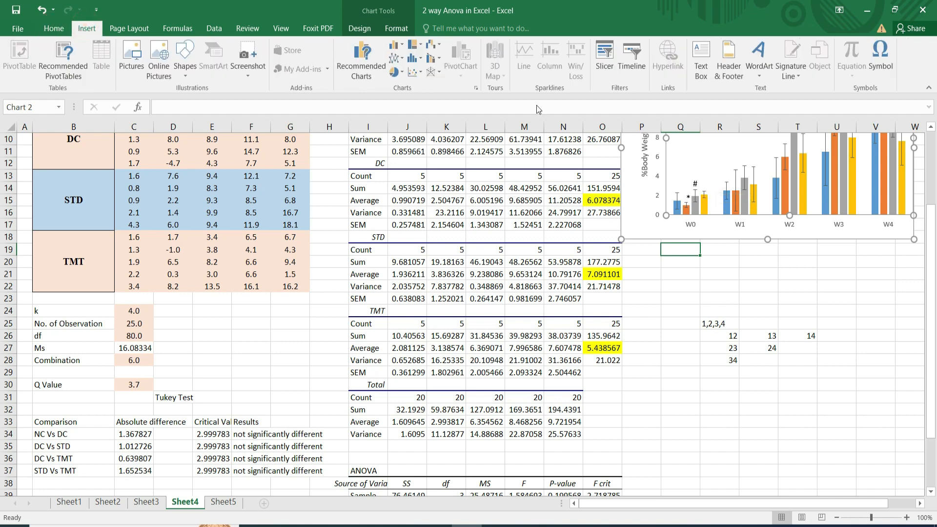
{"action": "left_click", "coordinate": [699, 53]}
{"action": "left_click", "coordinate": [705, 185]}
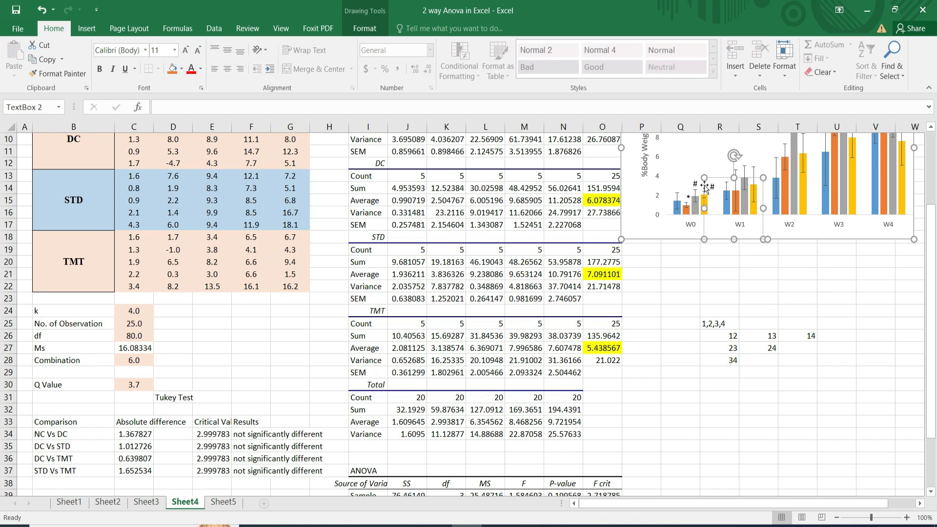
{"action": "double_click", "coordinate": [705, 186]}
{"action": "left_click", "coordinate": [705, 168]}
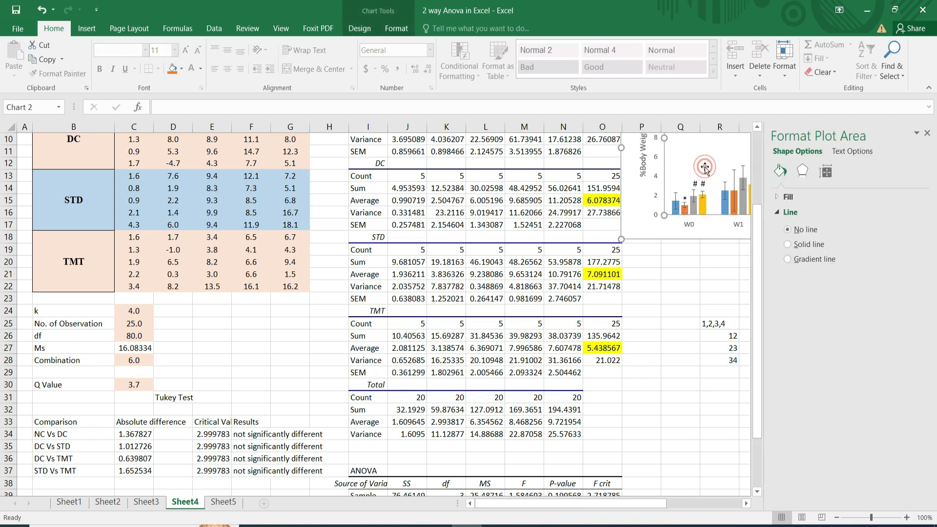
{"action": "left_click", "coordinate": [693, 251]}
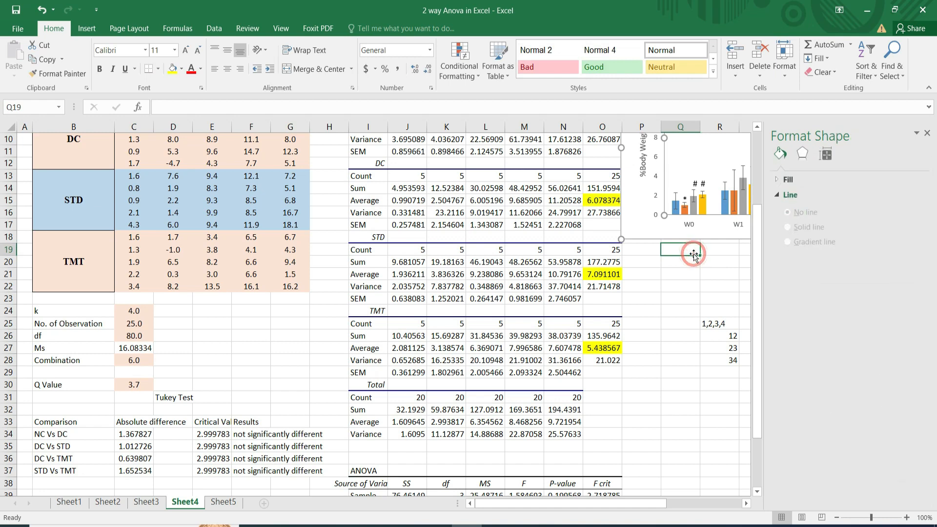
{"action": "left_click", "coordinate": [926, 134]}
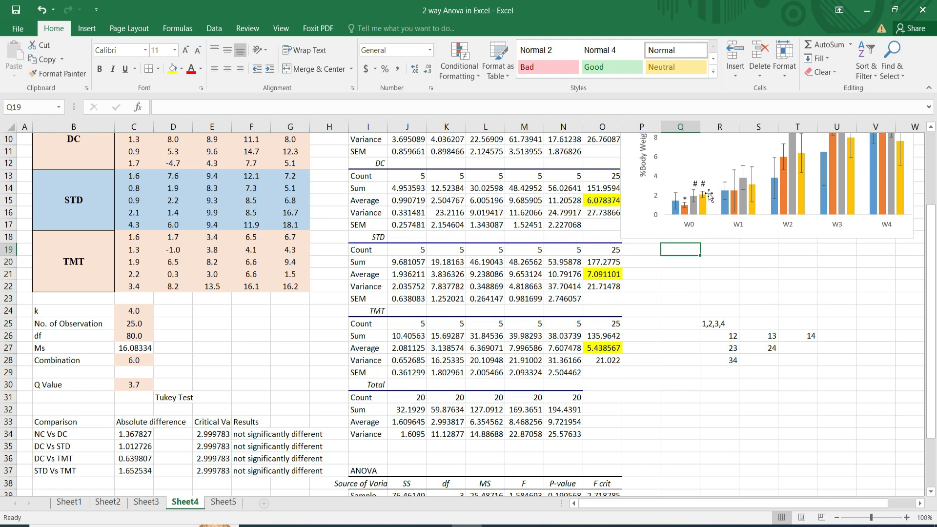
Insert a text box containing @ and place it directly beside the # above the yellow TMT bar of W0.
{"action": "mouse_move", "coordinate": [706, 203]}
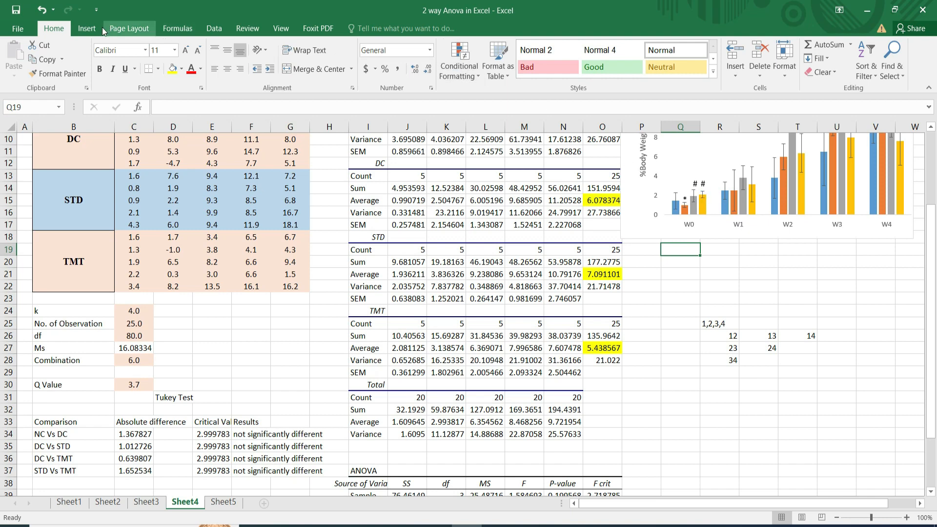
{"action": "left_click", "coordinate": [88, 30]}
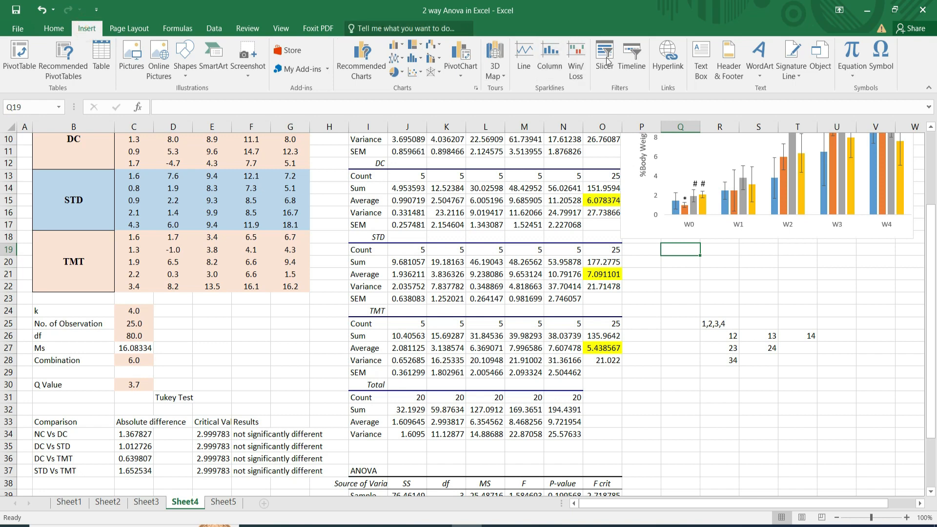
{"action": "left_click", "coordinate": [701, 60]}
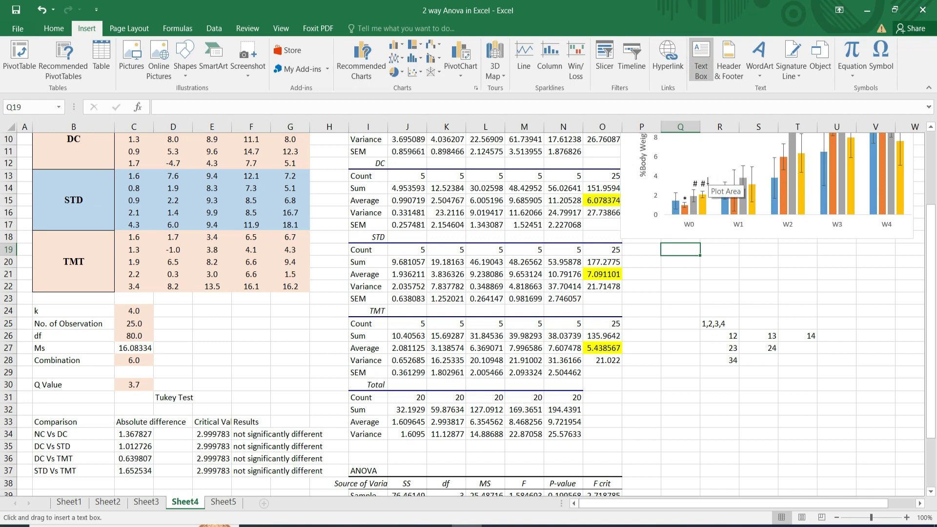
{"action": "left_click", "coordinate": [705, 184]}
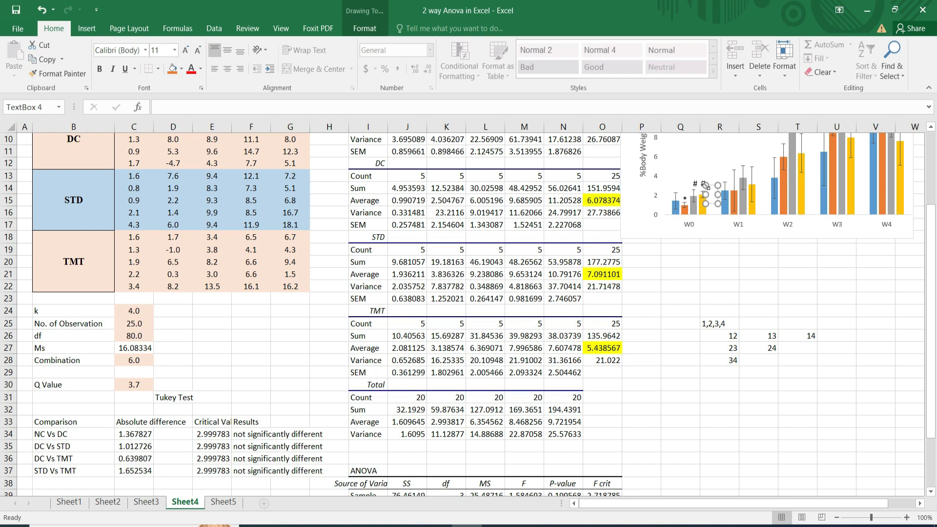
{"action": "type", "text": "@"}
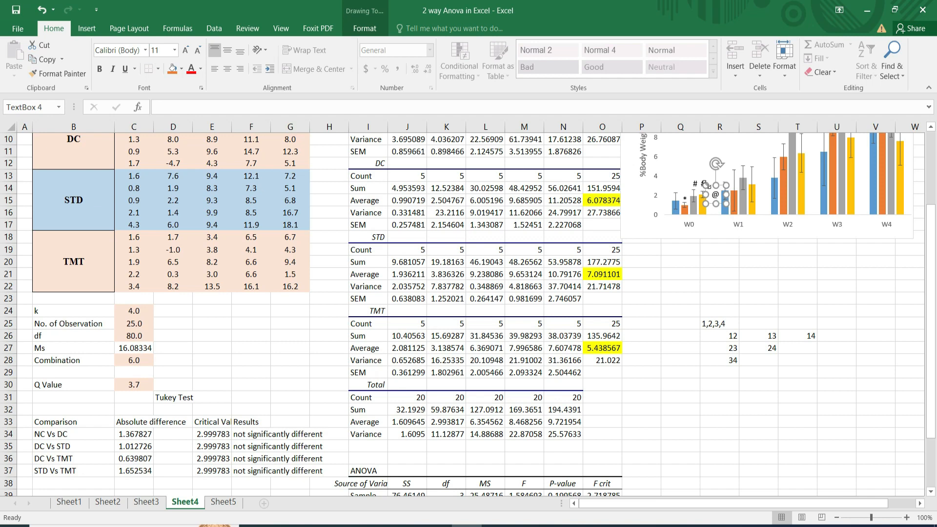
{"action": "left_click_drag", "start_coordinate": [706, 184], "coordinate": [699, 174]}
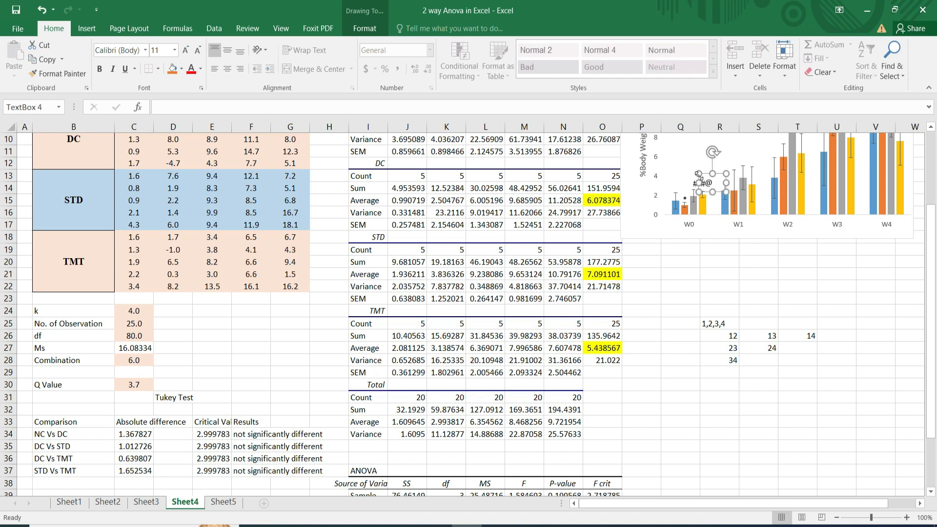
{"action": "left_click", "coordinate": [697, 253]}
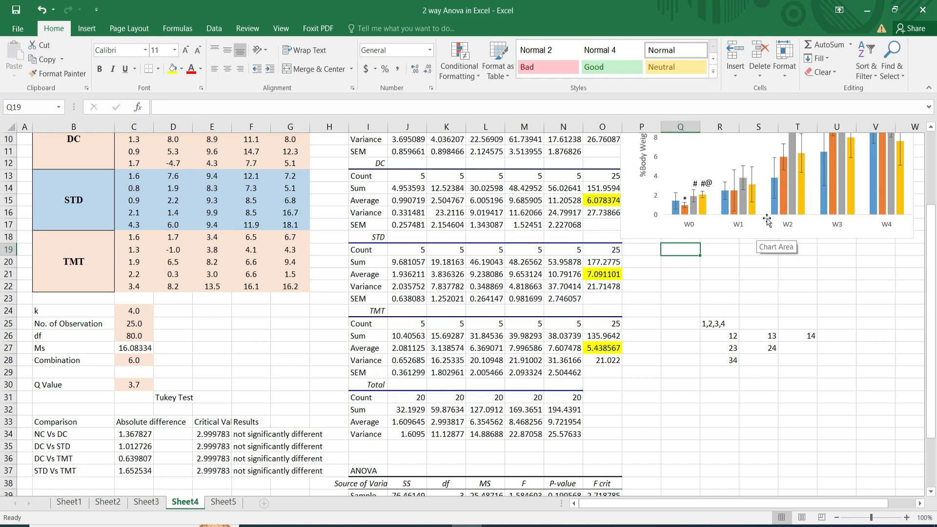
Shift the plot area downward and to the left within the %Body Weight Change chart.
{"action": "left_click_drag", "start_coordinate": [769, 214], "coordinate": [740, 275]}
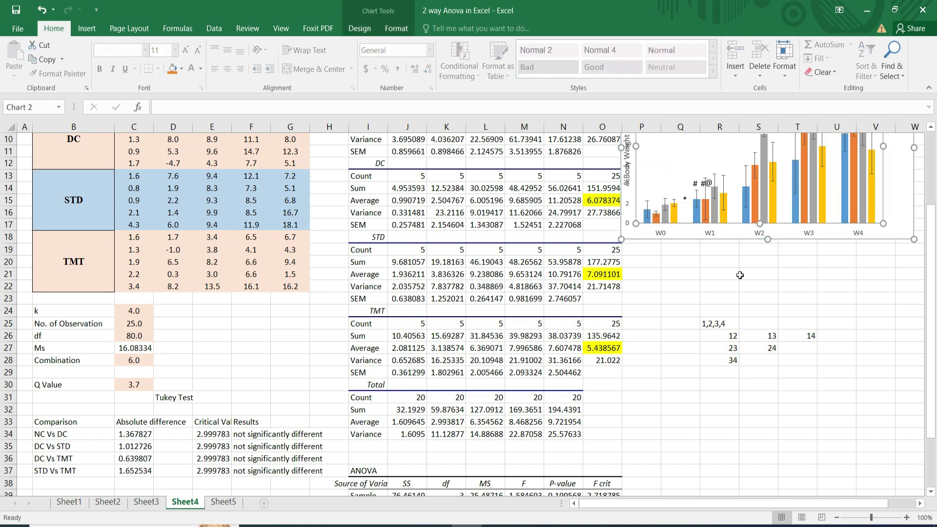